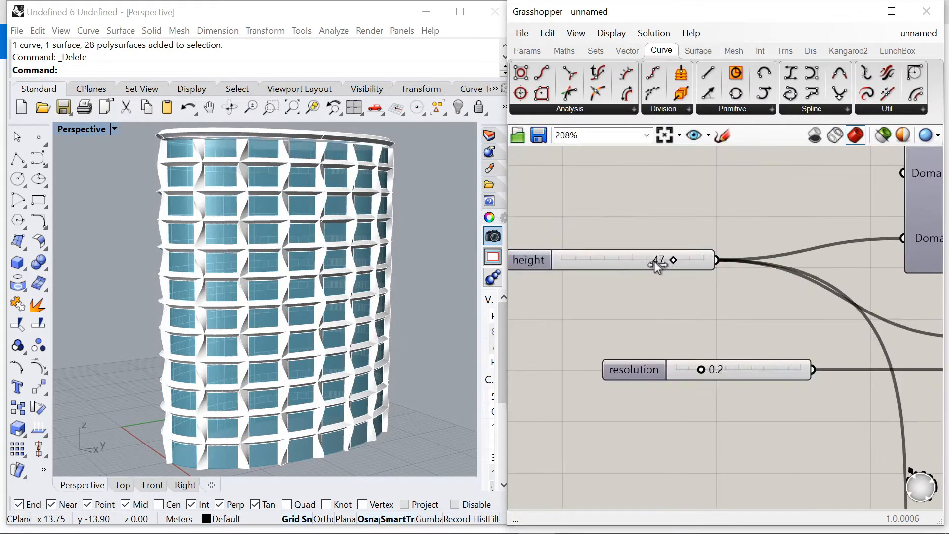
Vary the height slider and the factor slider of the finished facade definition to preview its parametric variations
mouse_move(656, 266)
mouse_down()
mouse_move(603, 262)
mouse_move(649, 261)
mouse_up()
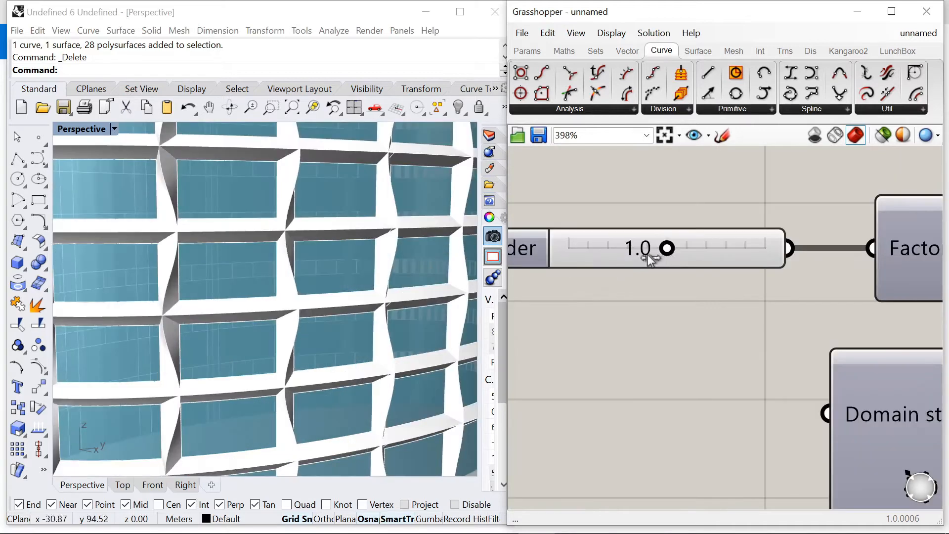
drag(657, 254, 724, 253)
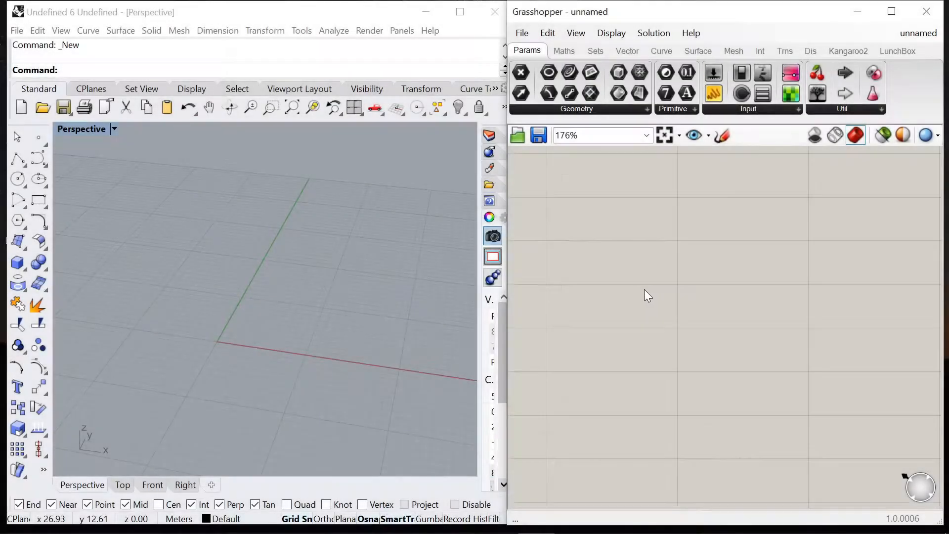
Add a Point parameter and a Move component, and connect the Point to the Move's Geometry input
double_click(645, 292)
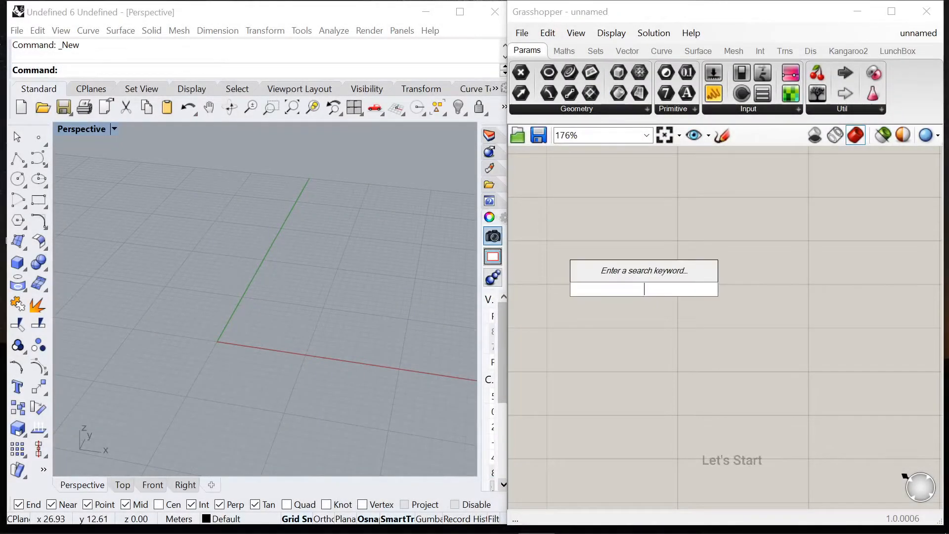
text(point)
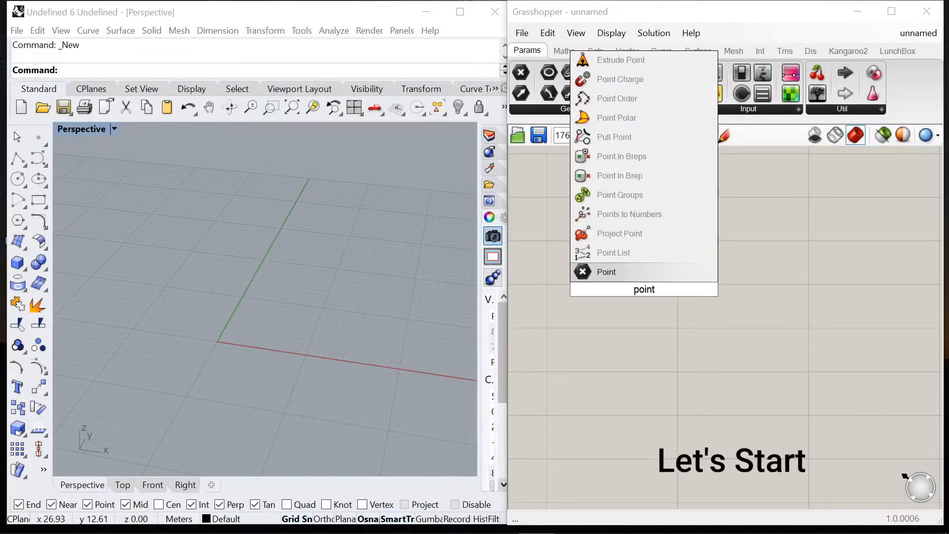
key(Return)
double_click(684, 357)
text(move)
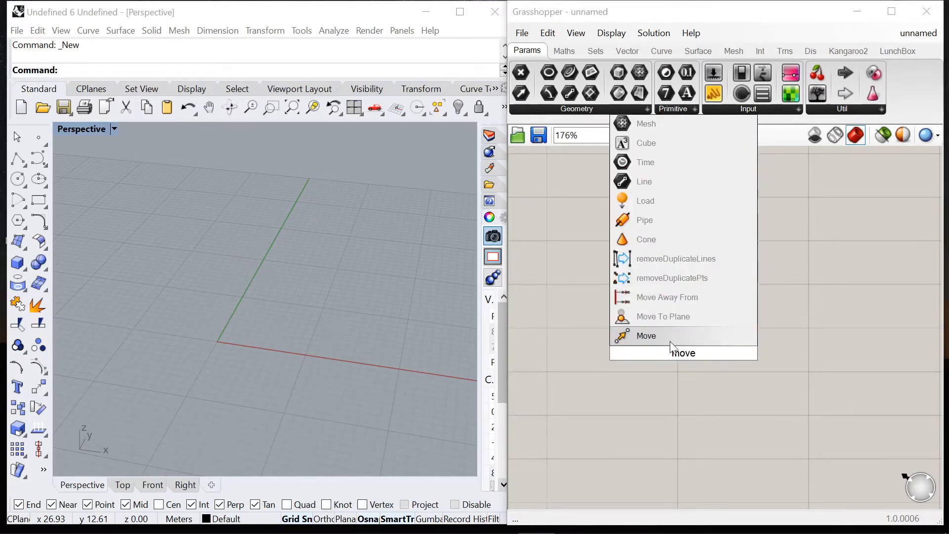
key(Return)
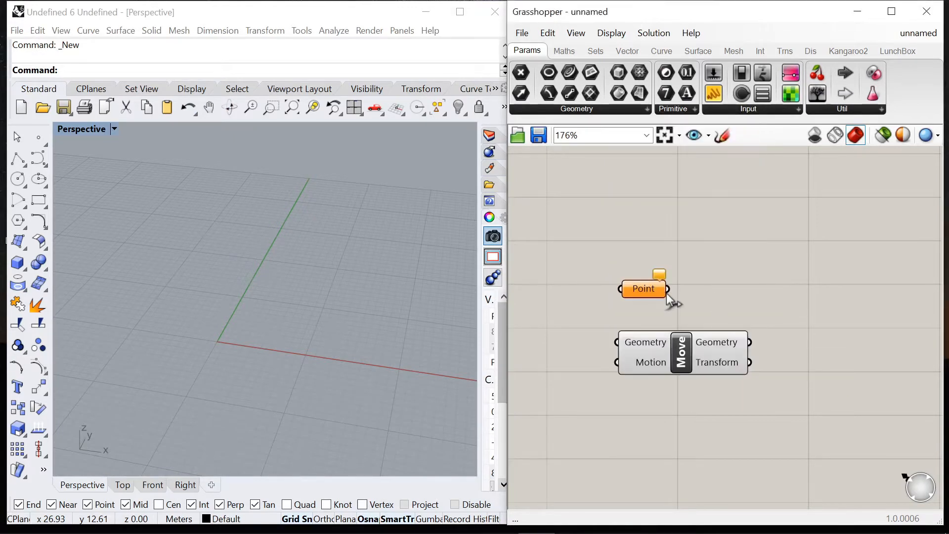
drag(666, 339, 772, 339)
Set the Point parameter to one point at the world origin in the Perspective viewport
right_click(646, 289)
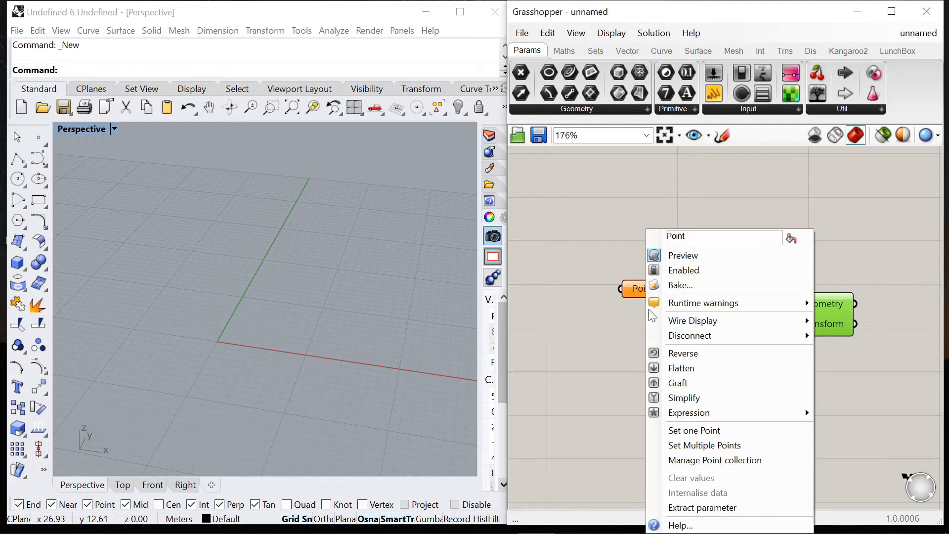
click(689, 431)
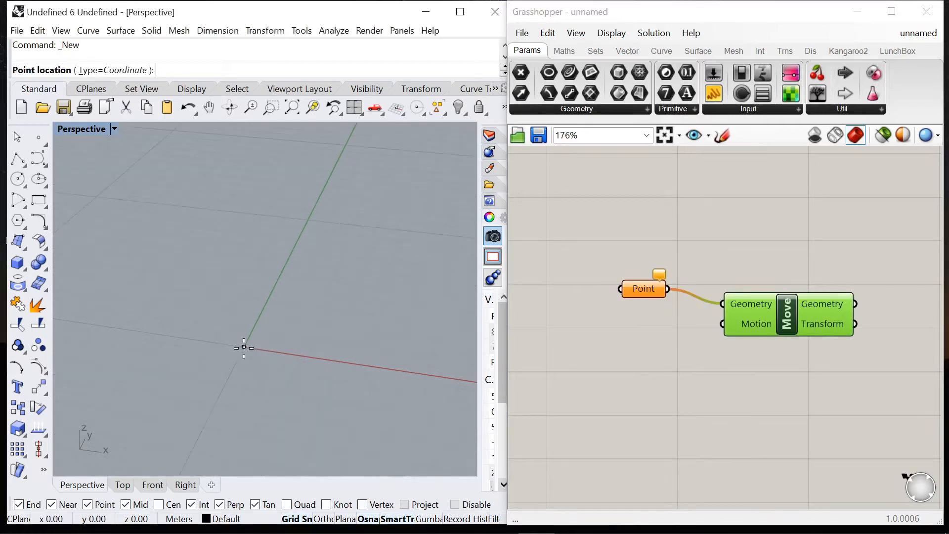
click(243, 347)
scroll(651, 285, down, 3)
scroll(716, 302, up, 2)
Add a Unit X vector, connect it to the Move's Motion input, and place it just below the Point parameter
double_click(613, 379)
text(x)
key(Return)
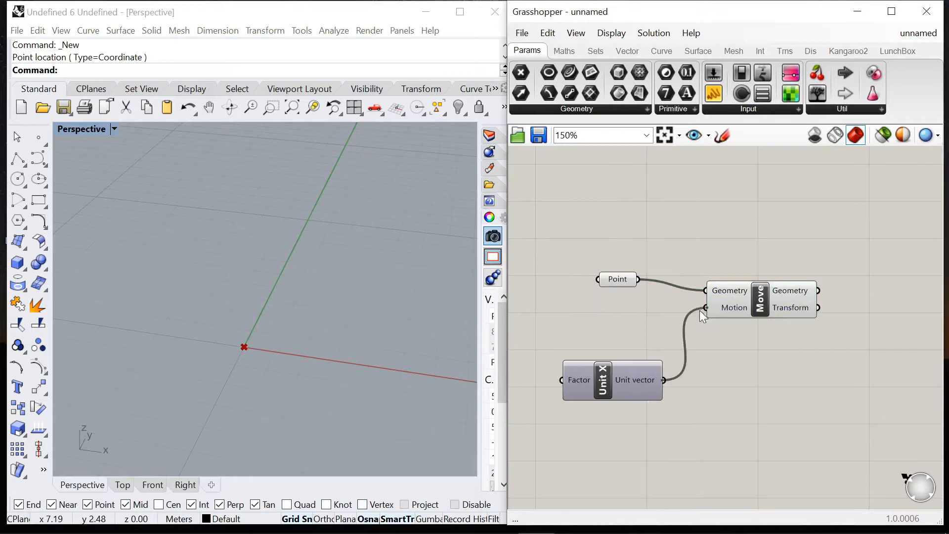
drag(622, 386, 636, 335)
scroll(646, 313, down, 3)
scroll(643, 313, up, 3)
Add a 0<2.0 number slider, connect it to the Unit X Factor, and set it to 1.6
double_click(642, 314)
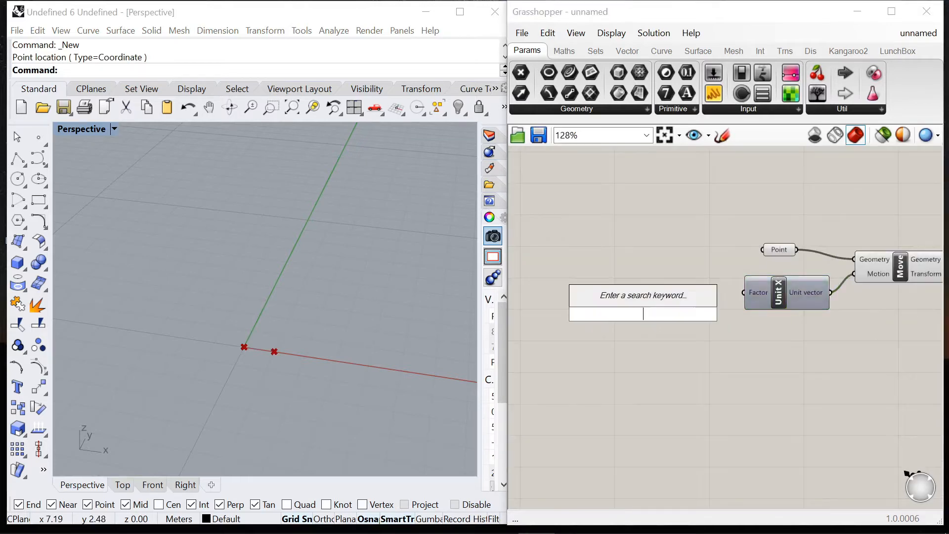
text(0<2.)
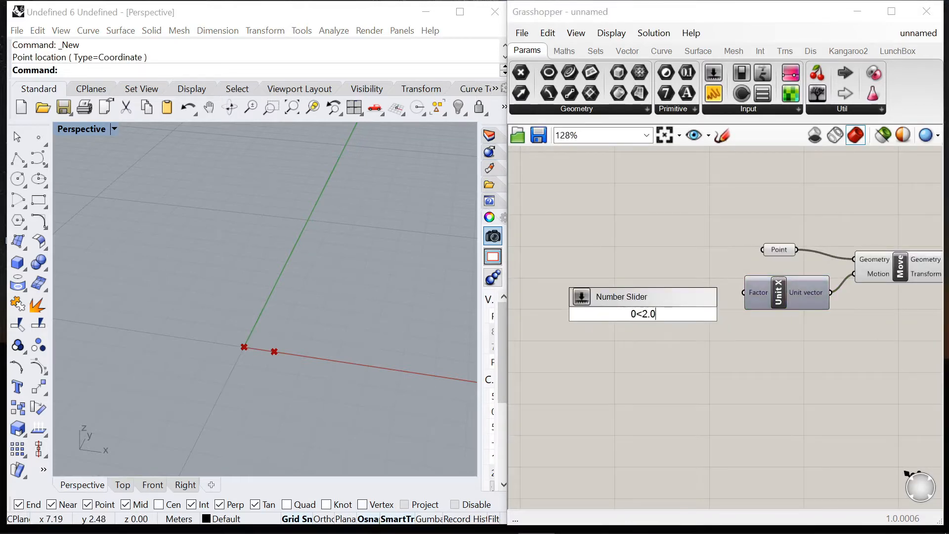
text(0)
key(Return)
scroll(695, 312, up, 2)
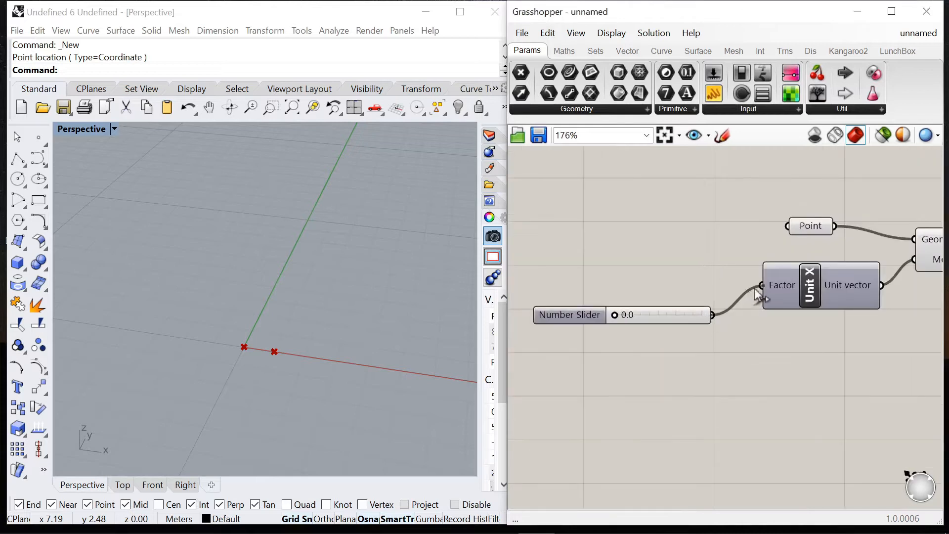
drag(583, 319, 649, 287)
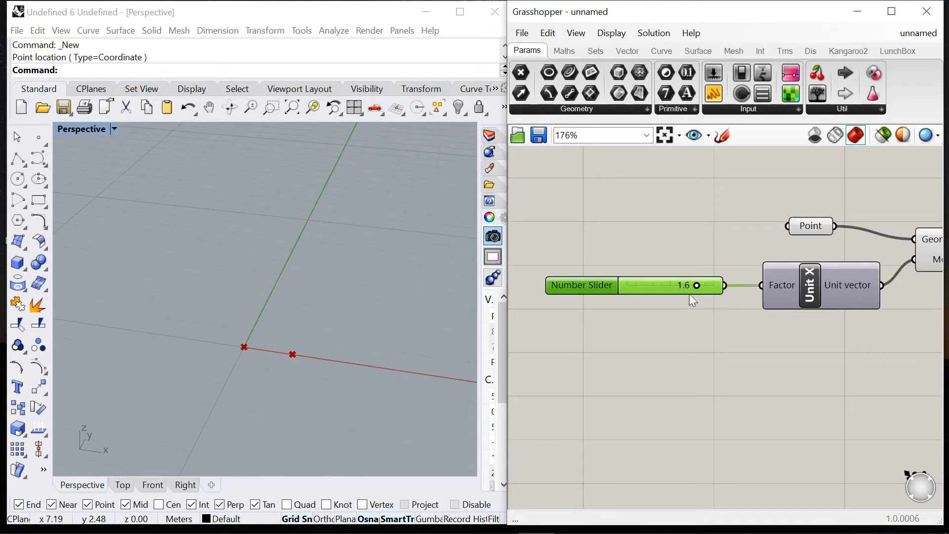
scroll(690, 300, down, 3)
scroll(669, 241, up, 3)
Reposition the Move component in line with the Unit X vector so their connecting wire runs straight
click(672, 242)
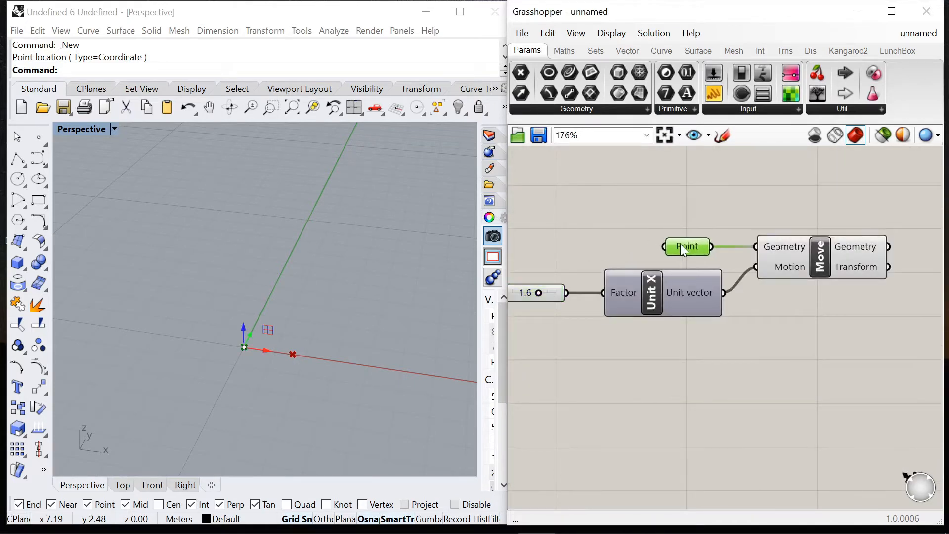
click(688, 215)
scroll(635, 238, down, 4)
click(626, 249)
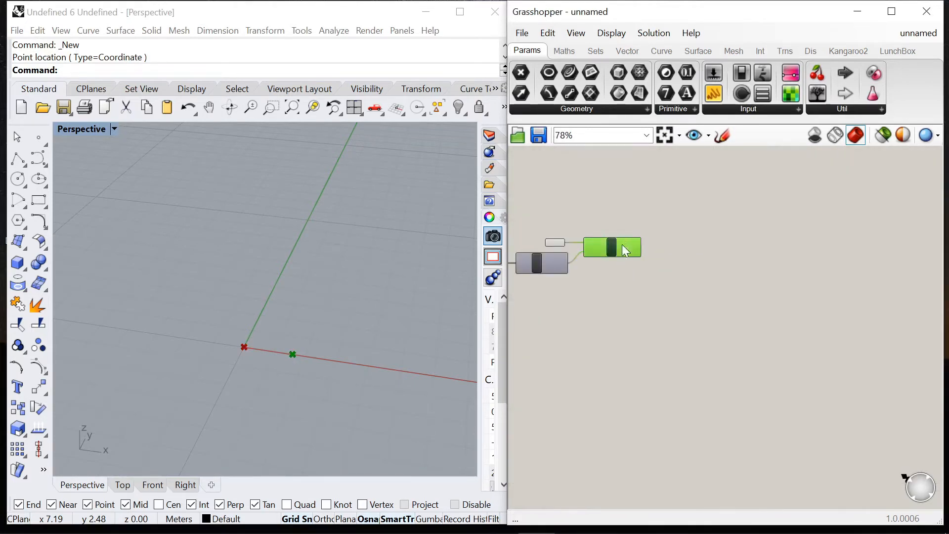
right_drag(646, 262, 615, 256)
scroll(615, 256, up, 3)
drag(574, 228, 595, 248)
Add a second Move component beyond the first one and connect the Point parameter to its Geometry input
double_click(678, 257)
text(move)
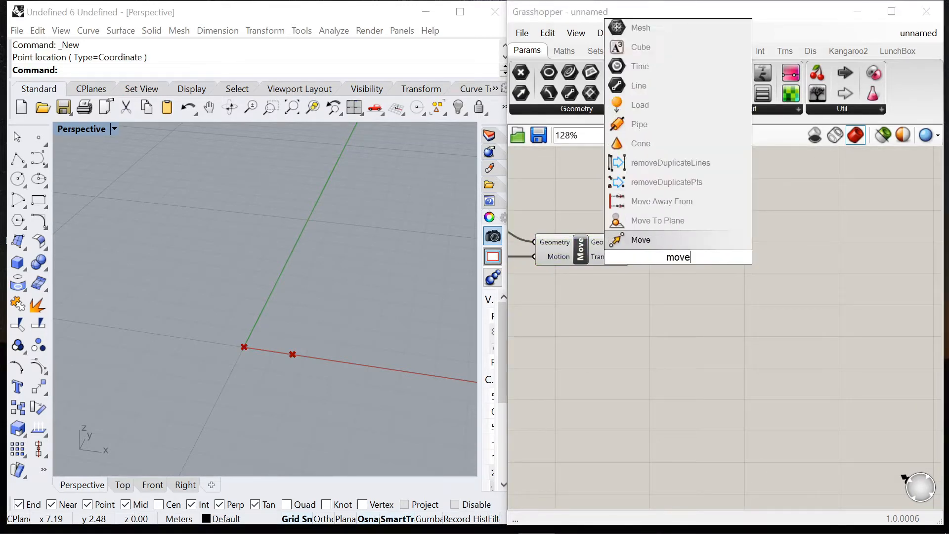
key(Return)
scroll(678, 257, down, 3)
right_drag(603, 250, 621, 248)
scroll(621, 248, up, 1)
drag(570, 231, 780, 238)
Add a Unit Z vector, connect it to the second Move's Motion input, and place it closer to that component
double_click(734, 314)
text(z)
key(Return)
drag(762, 272, 761, 242)
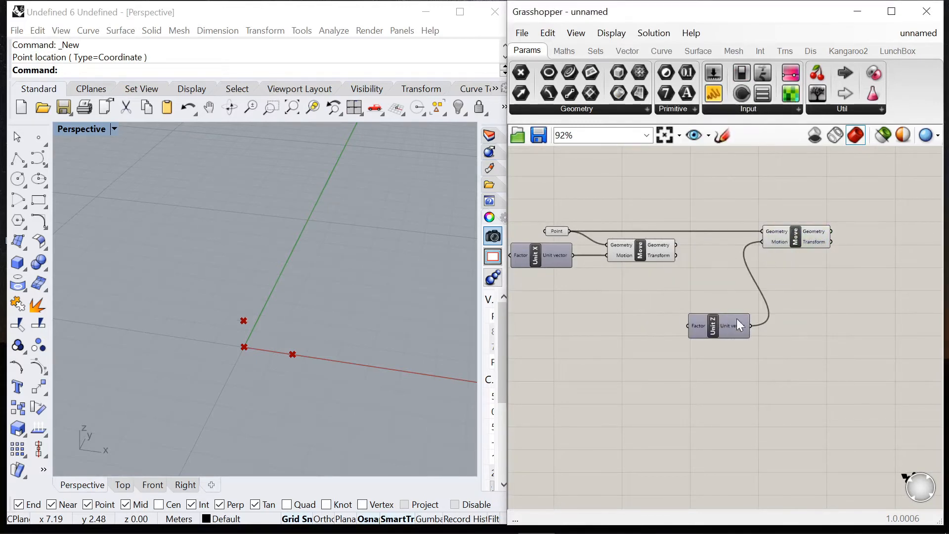
drag(720, 322, 708, 292)
Add a Range component and connect its output to the Unit Z Factor input
scroll(692, 301, up, 3)
double_click(669, 318)
text(range)
key(Return)
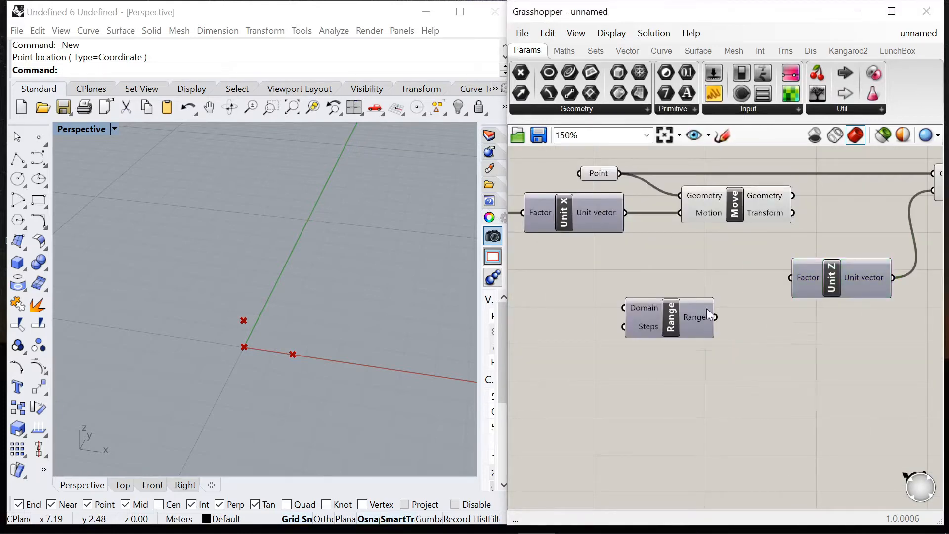
scroll(714, 316, up, 1)
drag(715, 317, 778, 286)
click(686, 318)
Add a Construct Domain component, connect it to the Range's Domain input, and place it before the Range
double_click(697, 354)
text(domain)
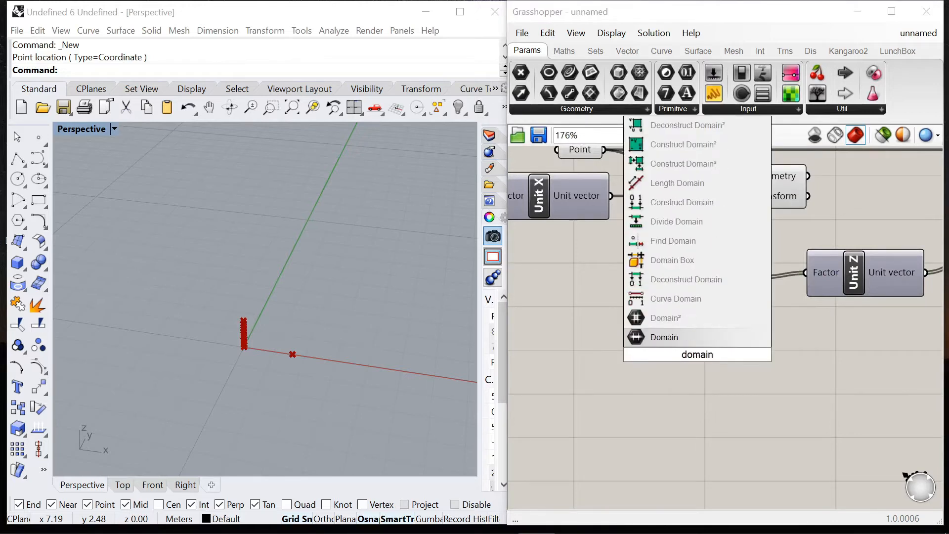
click(682, 202)
drag(689, 351, 569, 312)
drag(644, 314, 656, 266)
scroll(770, 283, down, 2)
right_drag(774, 283, 838, 277)
mouse_move(689, 297)
mouse_down()
mouse_move(645, 292)
mouse_move(671, 299)
mouse_up()
Add a number slider ranging from 0 to 60, connect it to Domain end, and set it to 60
scroll(530, 349, down, 3)
right_drag(530, 349, 629, 308)
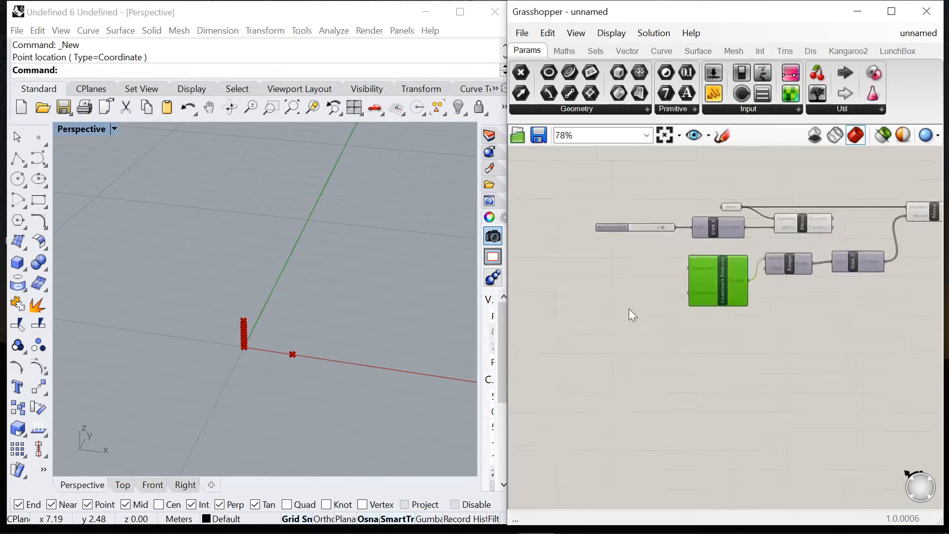
scroll(629, 308, up, 3)
double_click(629, 308)
text(0<6)
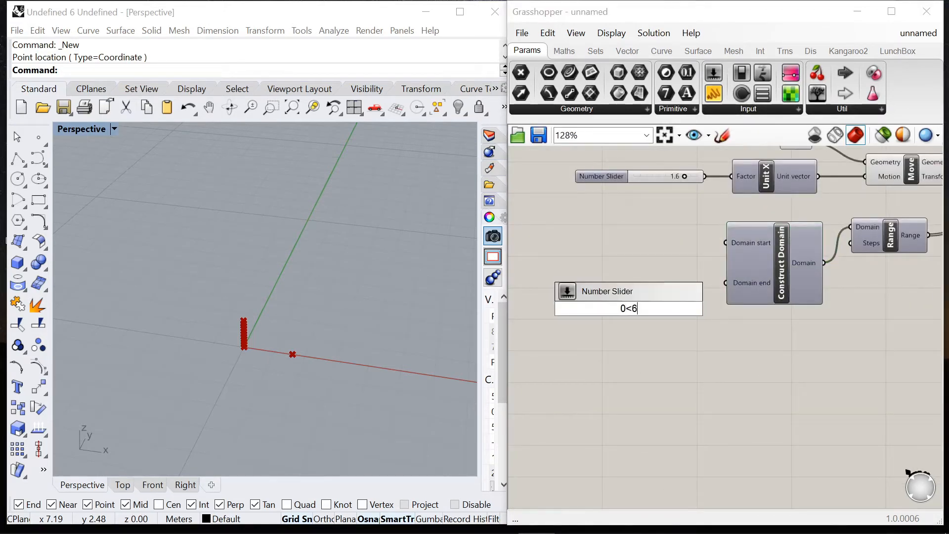
key(Return)
scroll(657, 309, up, 2)
drag(709, 312, 738, 276)
drag(619, 315, 609, 280)
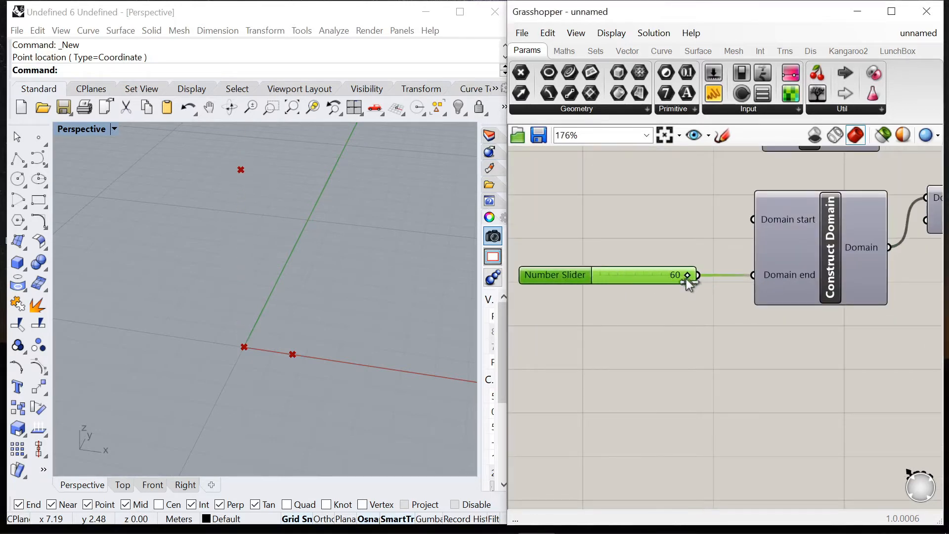
Add a Division component below Construct Domain and connect the Domain end slider to its A input
scroll(288, 344, down, 20)
scroll(291, 340, up, 8)
scroll(593, 258, down, 5)
scroll(603, 264, up, 4)
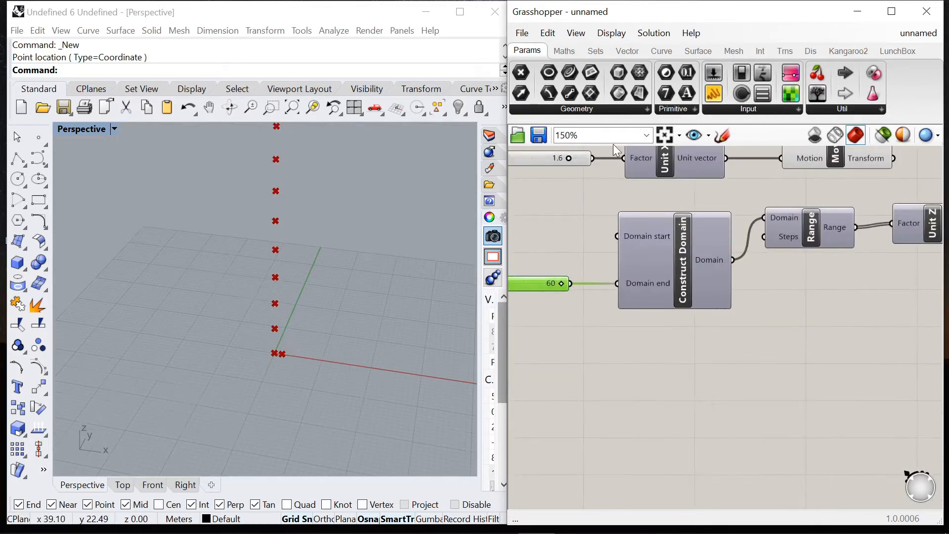
click(563, 52)
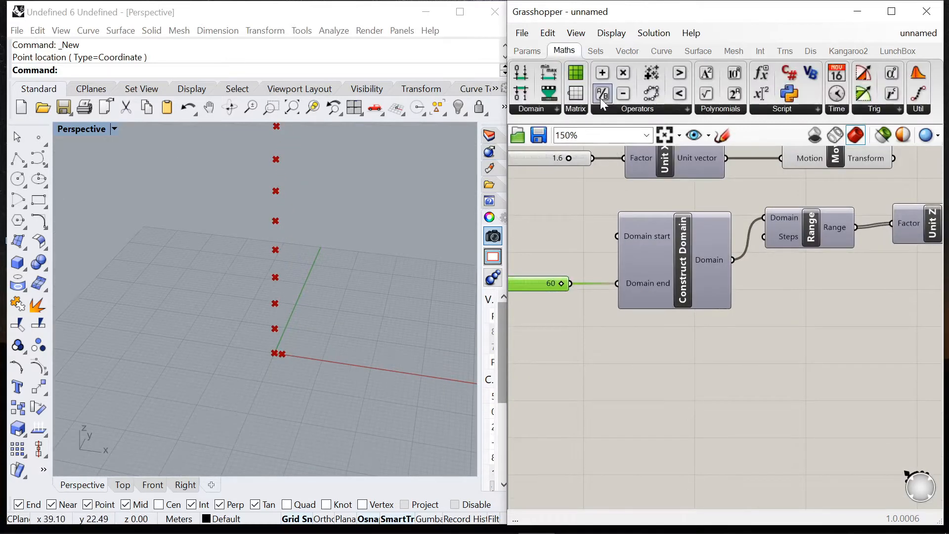
click(676, 109)
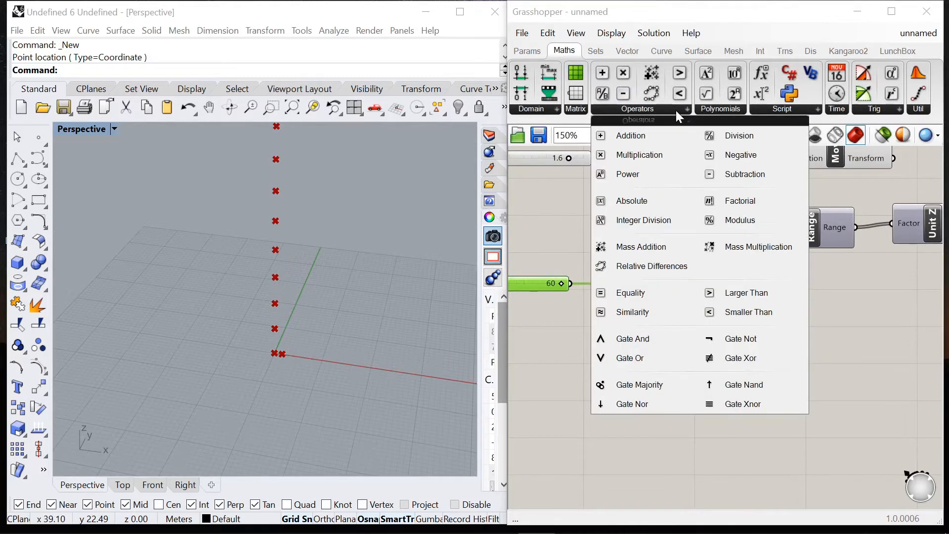
drag(738, 136, 662, 366)
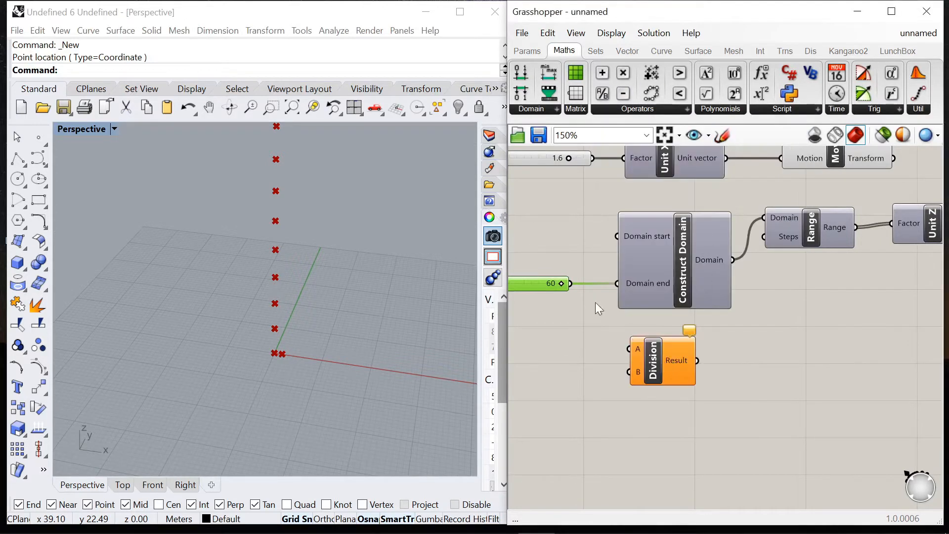
scroll(665, 348, up, 2)
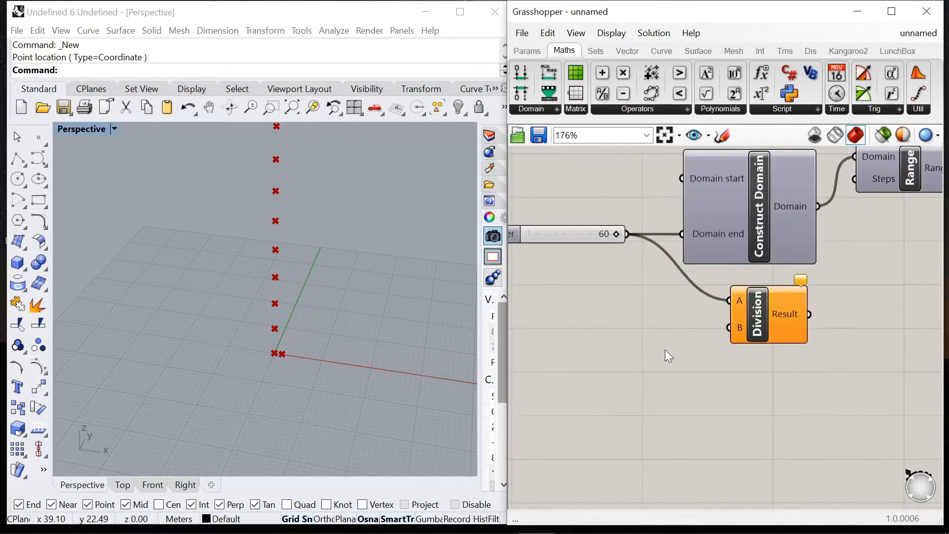
Add a 0<1.0 number slider, connect it to the Division's B input, and set it to 0.2
double_click(665, 349)
text(0)
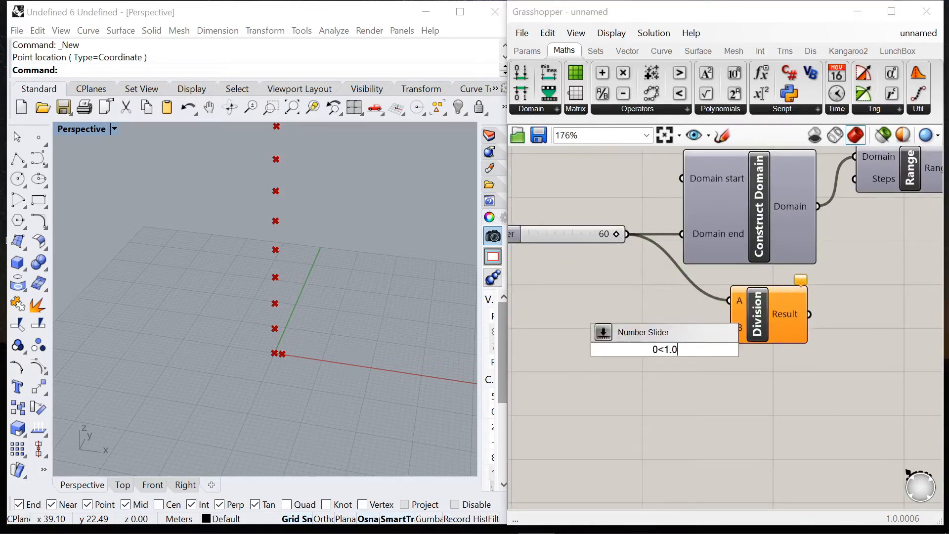
text(<1.0)
key(Return)
drag(603, 343, 560, 327)
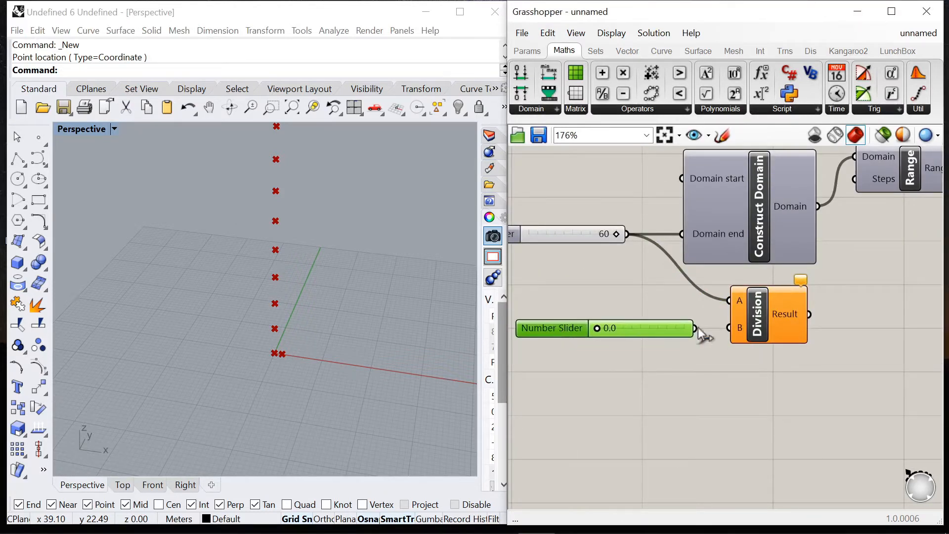
drag(695, 327, 729, 327)
drag(598, 330, 609, 328)
Connect the Division result to the Range's Steps input and shift the Range component slightly down
scroll(634, 326, down, 4)
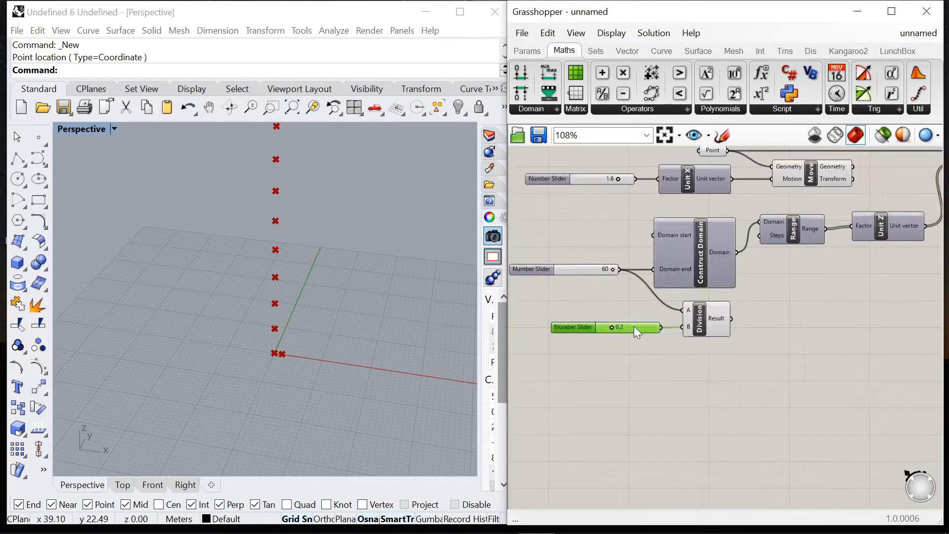
scroll(729, 330, up, 2)
scroll(697, 258, down, 1)
click(670, 236)
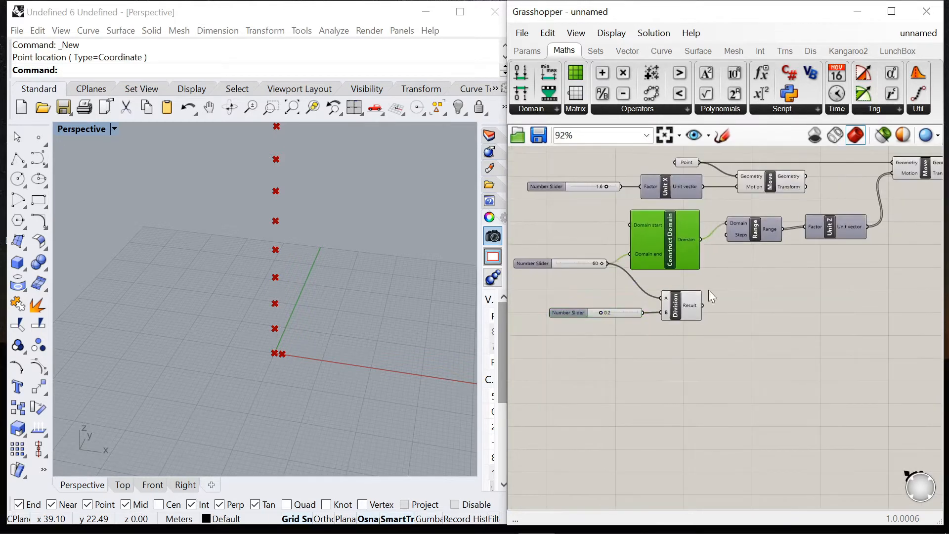
drag(724, 235, 725, 235)
drag(756, 235, 758, 244)
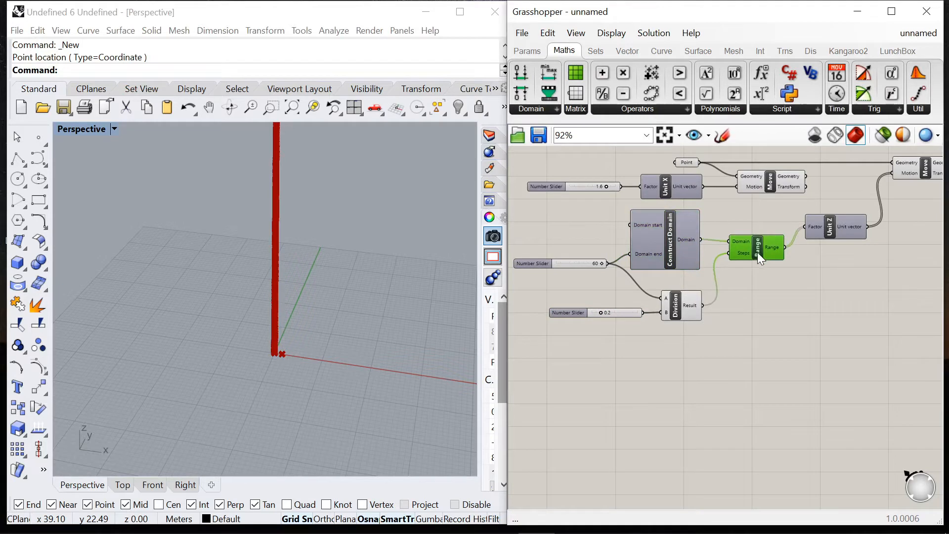
Set the slider feeding Domain end and Division A to 48
scroll(784, 270, down, 4)
scroll(752, 257, up, 5)
scroll(752, 257, down, 3)
scroll(330, 245, down, 3)
scroll(297, 241, up, 3)
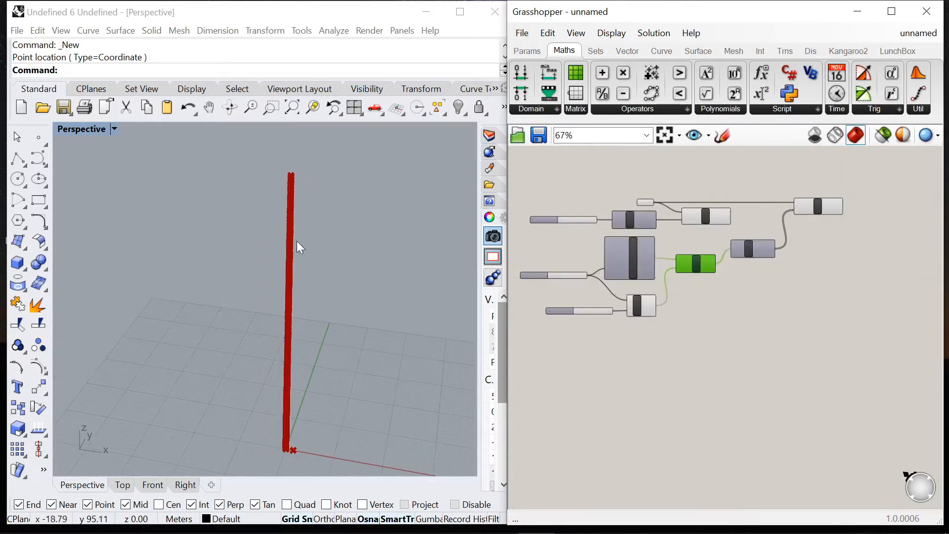
scroll(540, 275, up, 6)
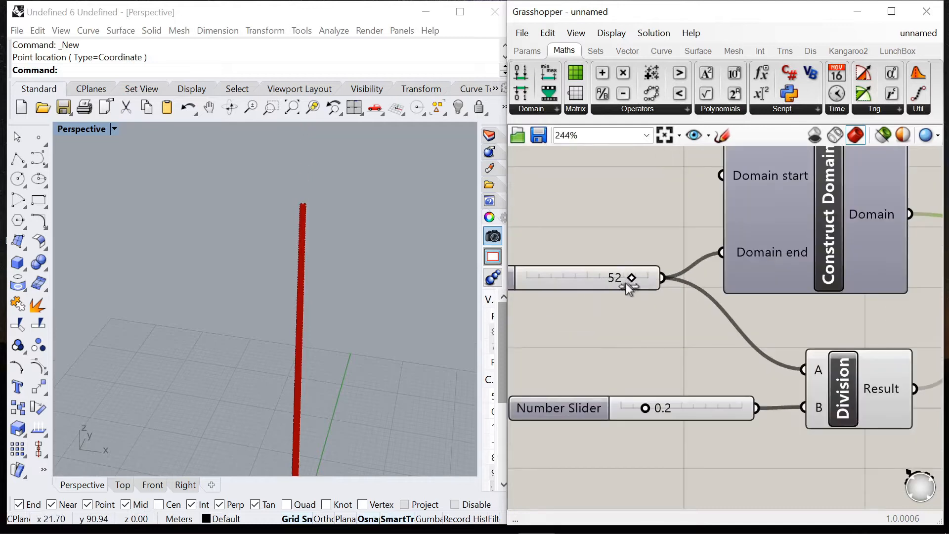
drag(621, 284, 620, 286)
scroll(279, 250, up, 2)
scroll(284, 253, down, 4)
scroll(311, 286, up, 4)
scroll(317, 276, down, 3)
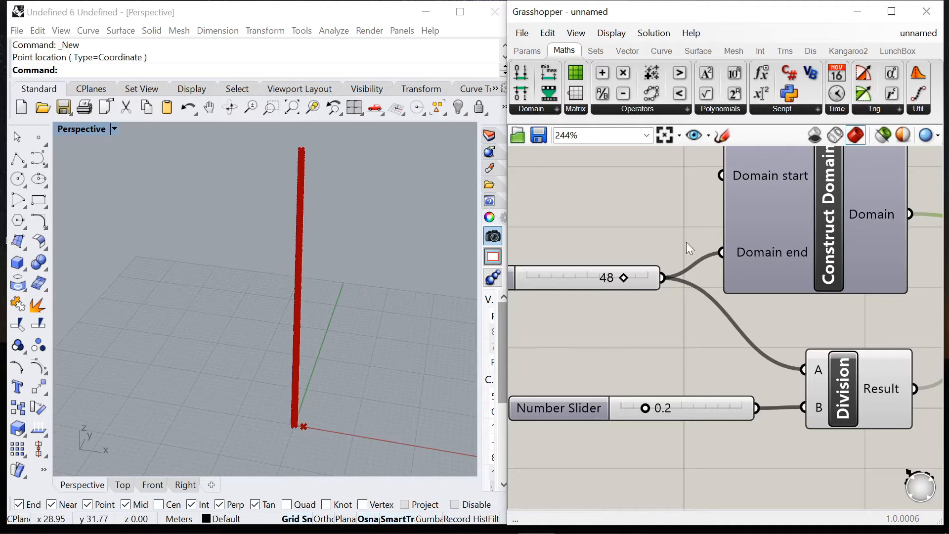
Rename the slider that feeds Domain end and the Division's A input to "height"
scroll(685, 242, down, 3)
scroll(544, 259, up, 4)
double_click(544, 259)
drag(577, 138, 439, 141)
text(height)
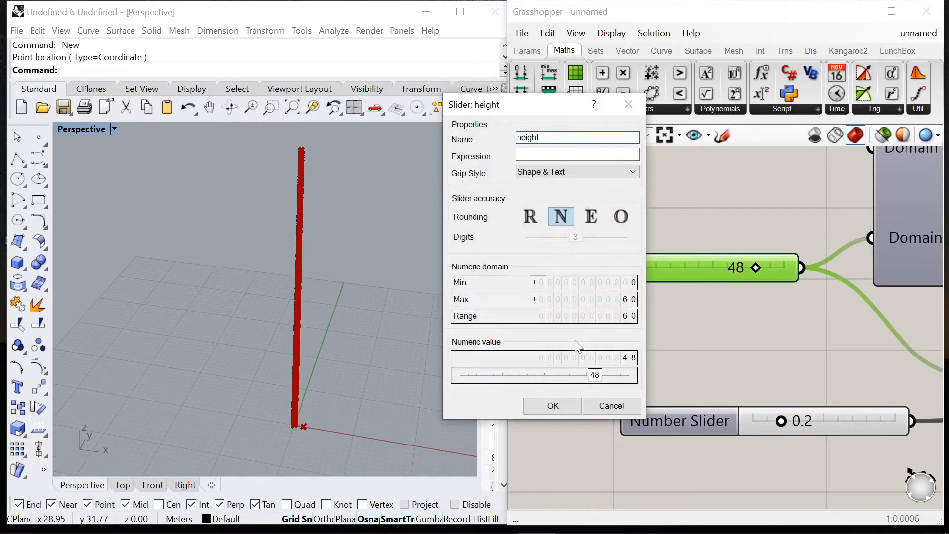
click(575, 405)
Rename the 0.2 slider that feeds the Division's B input to "resolution"
double_click(690, 420)
drag(781, 246, 597, 254)
text(resolution)
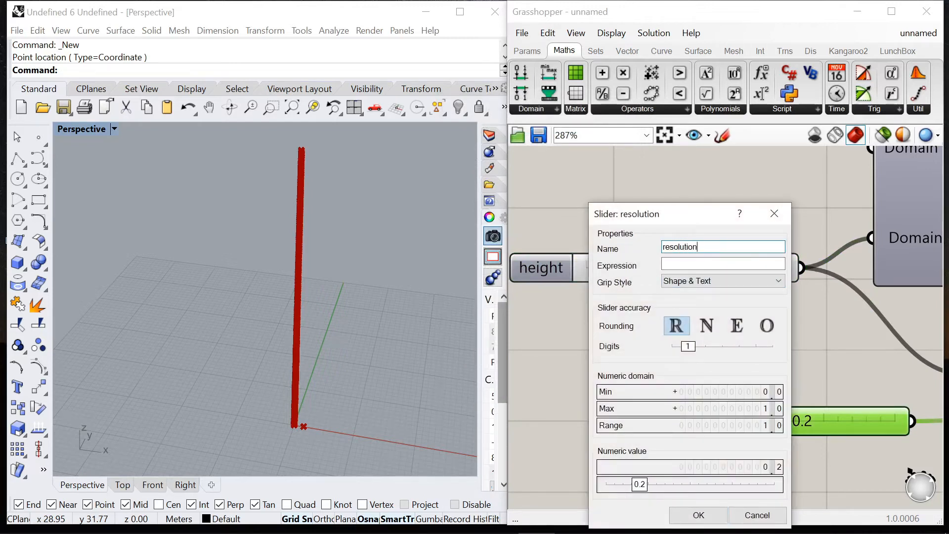
click(697, 515)
click(716, 356)
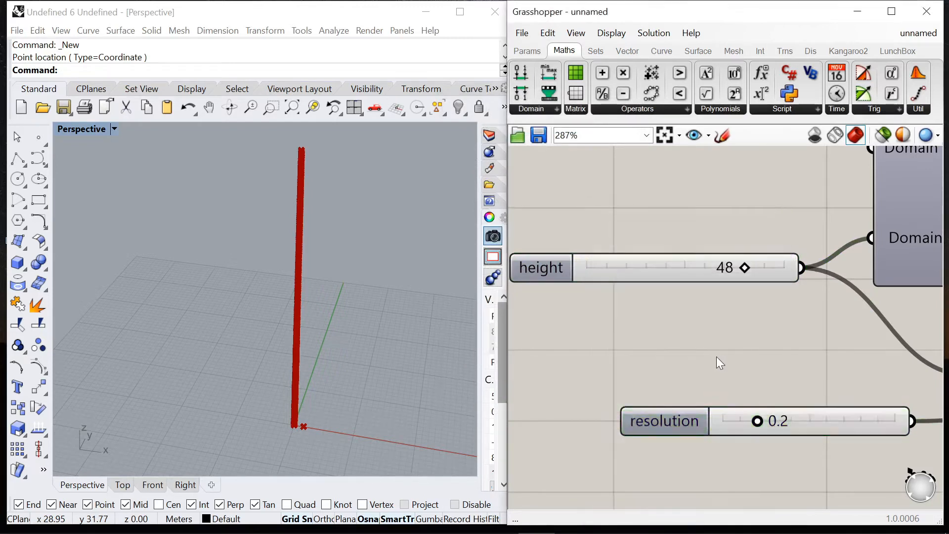
Duplicate the Move component driven by Unit Z and place the copy directly below it, keeping its connections
scroll(716, 357, down, 5)
scroll(806, 281, up, 1)
click(805, 287)
scroll(715, 290, down, 3)
scroll(706, 293, up, 4)
scroll(721, 279, down, 2)
scroll(739, 265, up, 3)
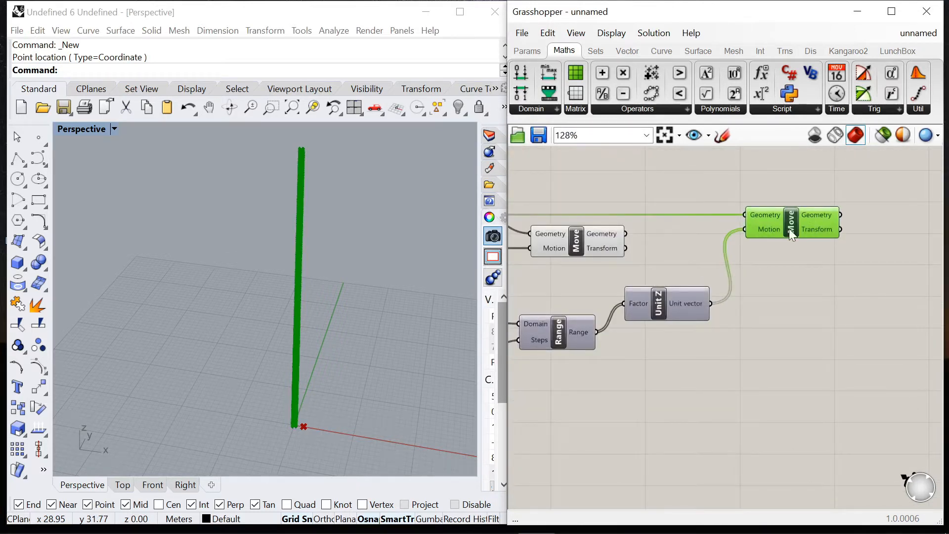
alt+drag(803, 281, 795, 281)
click(804, 323)
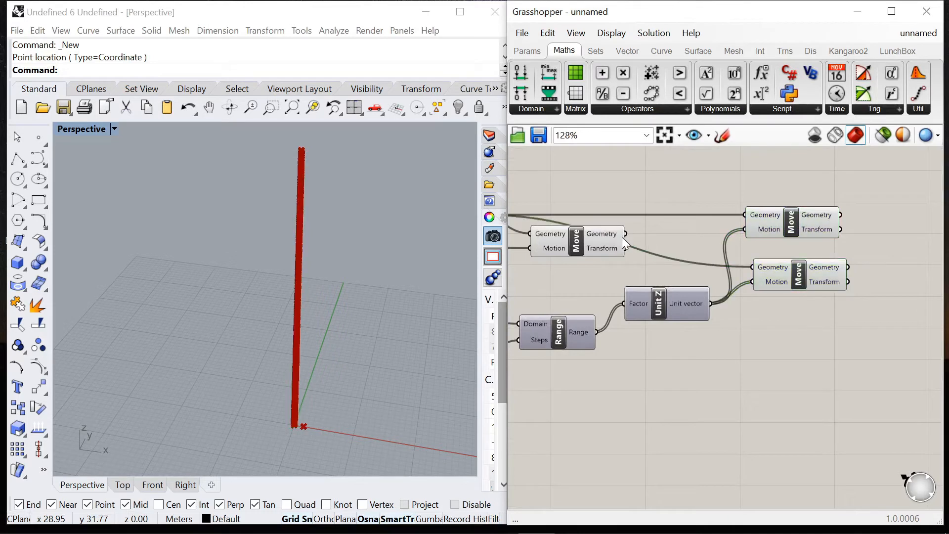
Connect the Geometry output of the X-direction Move to the copied Move's Geometry input, replacing the Point connection
click(613, 236)
drag(623, 236, 824, 275)
click(778, 274)
drag(785, 219, 838, 217)
click(695, 248)
Tidy the canvas by shifting Unit Z down and moving the two vertical Move components further right together
scroll(748, 219, down, 5)
scroll(693, 251, up, 7)
drag(737, 263, 738, 301)
scroll(598, 242, down, 5)
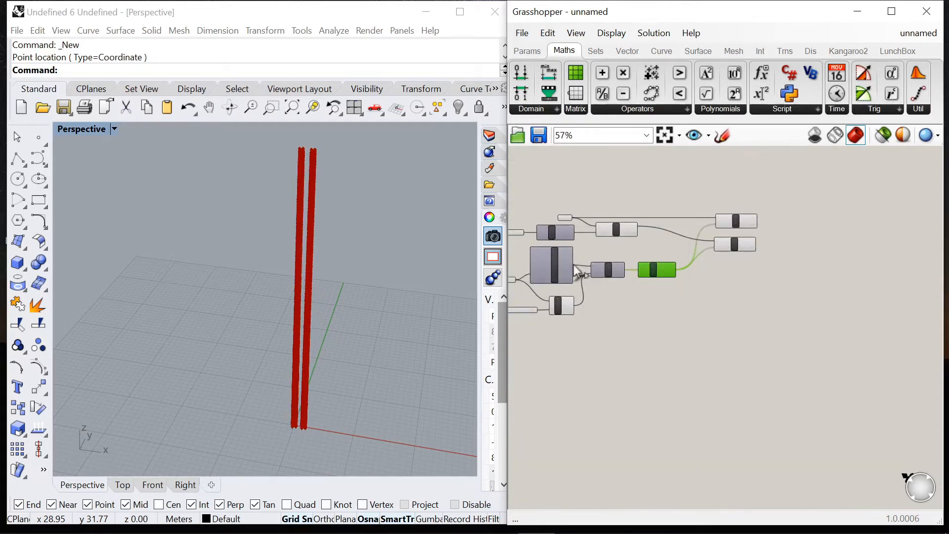
scroll(619, 237, up, 3)
drag(832, 284, 784, 183)
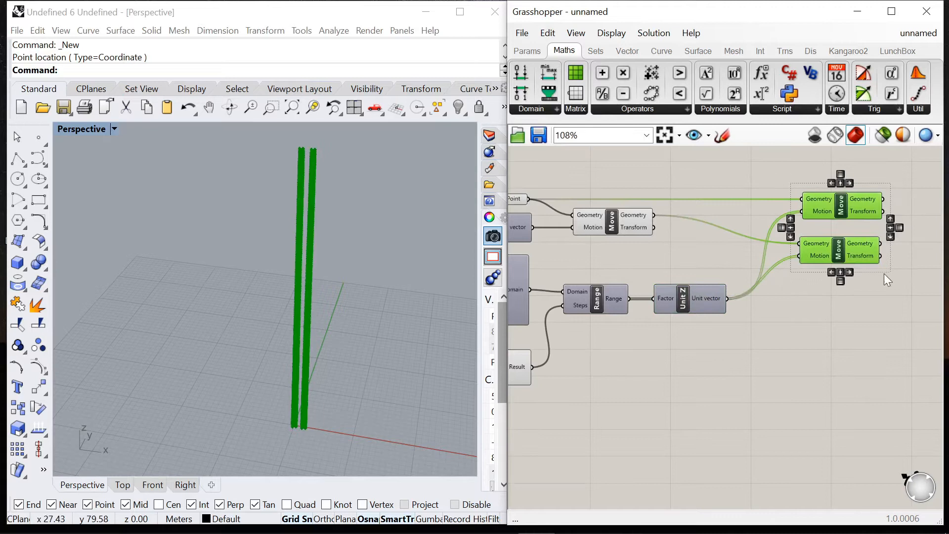
drag(838, 212, 886, 212)
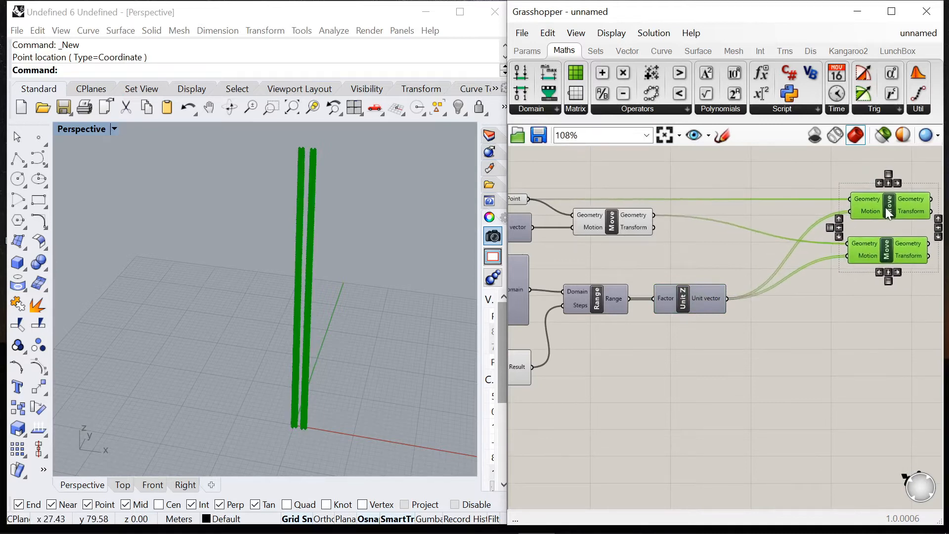
Turn off the preview of both vertical Move components
click(774, 180)
drag(900, 289, 764, 161)
right_click(764, 162)
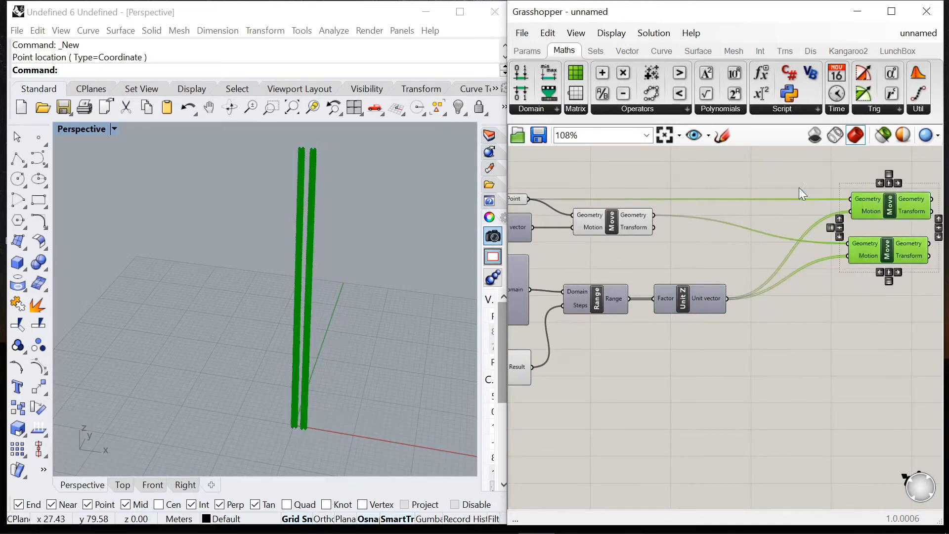
click(796, 187)
Add a Line component with the base Point as Start Point and the X-direction Move's Geometry as End Point
scroll(269, 358, up, 4)
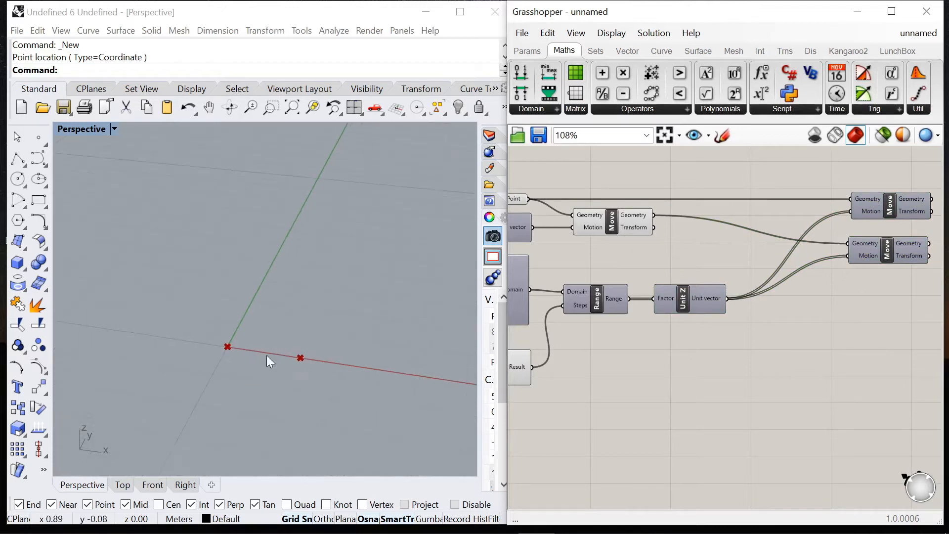
double_click(696, 262)
text(line)
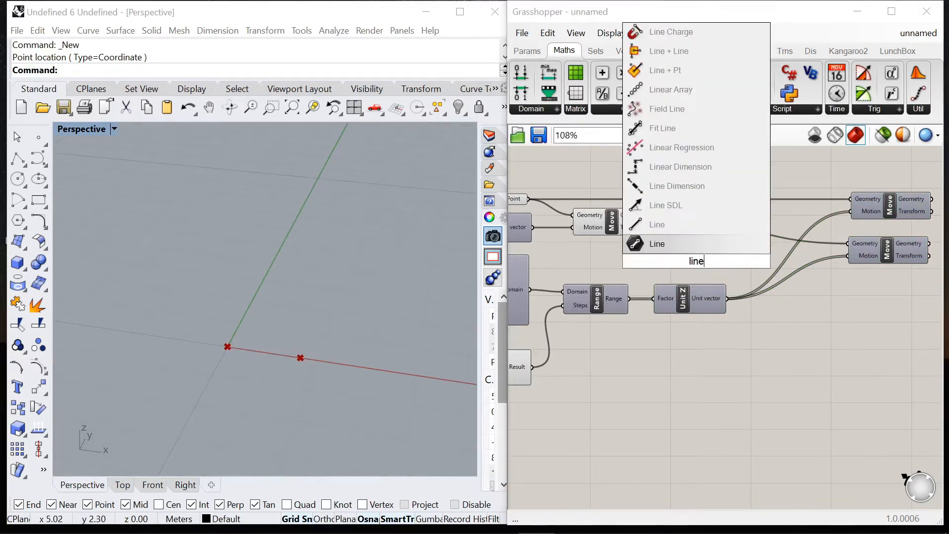
click(657, 242)
scroll(647, 230, up, 2)
drag(585, 191, 787, 265)
drag(687, 210, 755, 215)
scroll(799, 259, down, 2)
Reposition the Line component just above Unit Z and shift the two vertical Move components further right
right_drag(844, 275, 725, 256)
scroll(725, 257, up, 2)
drag(664, 238, 737, 241)
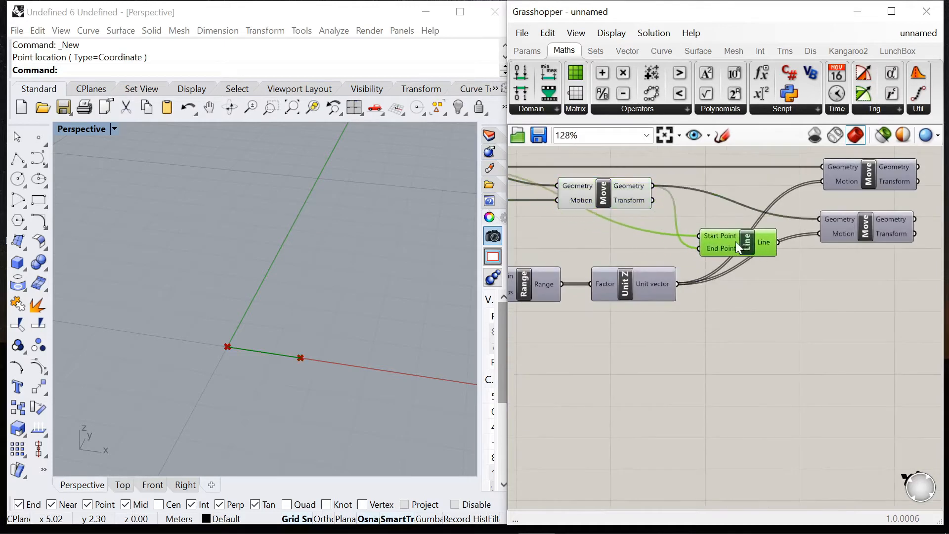
scroll(739, 242, down, 2)
right_drag(742, 242, 726, 241)
scroll(726, 241, down, 1)
drag(820, 255, 891, 195)
scroll(715, 242, up, 3)
click(716, 232)
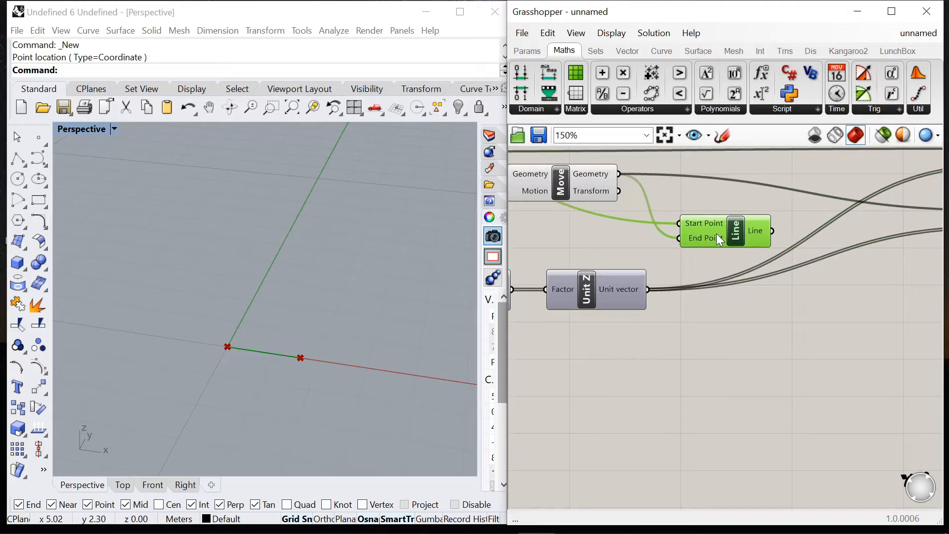
Duplicate the lower vertical Move below itself and connect the Line output to the copy's Geometry input
scroll(637, 273, down, 3)
scroll(760, 256, up, 3)
scroll(805, 227, down, 2)
click(797, 227)
alt+drag(795, 224, 795, 262)
drag(612, 229, 775, 254)
Turn on the preview of the Move component that copies the line vertically
right_click(731, 314)
click(744, 322)
click(740, 334)
scroll(732, 277, down, 2)
click(734, 269)
click(718, 311)
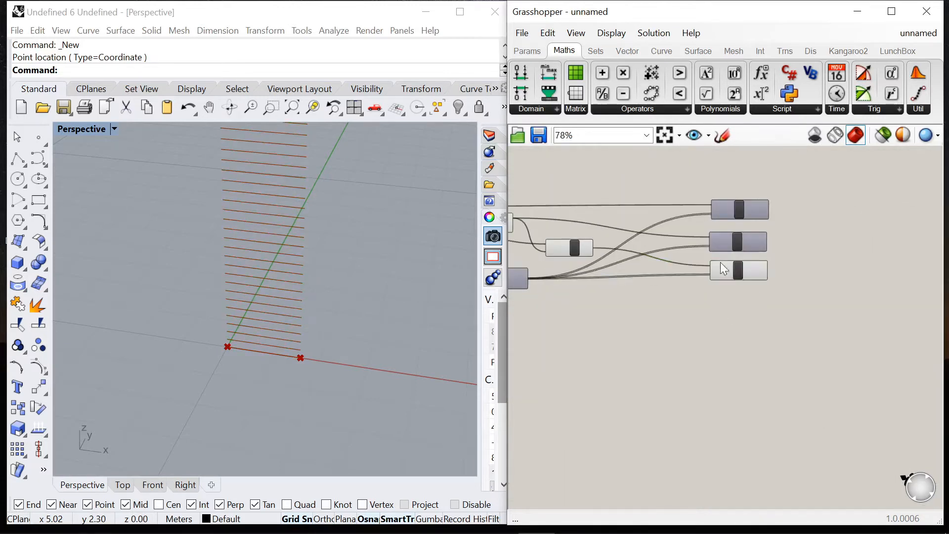
Add an Evaluate Curve component below the Move that copies the line
scroll(713, 273, up, 4)
scroll(684, 247, down, 2)
scroll(714, 248, up, 1)
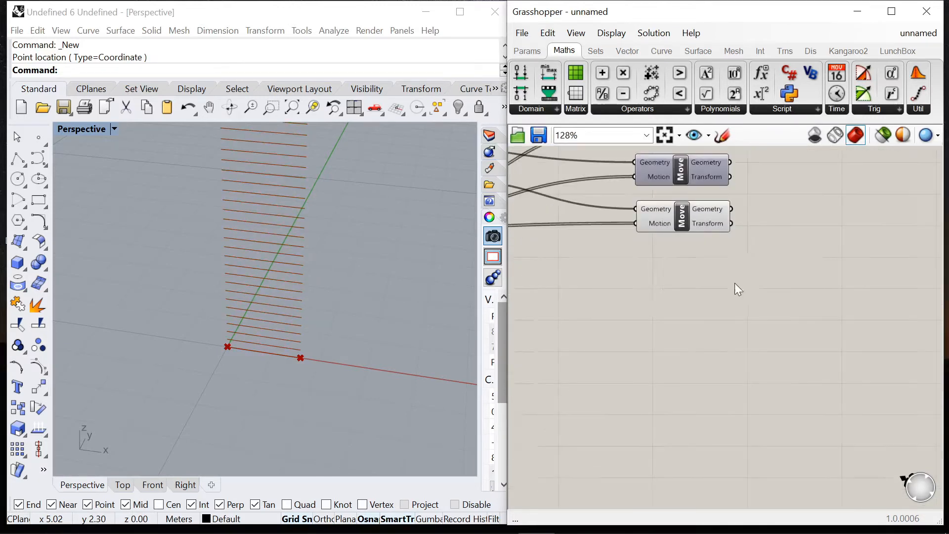
double_click(734, 283)
text(evaluate)
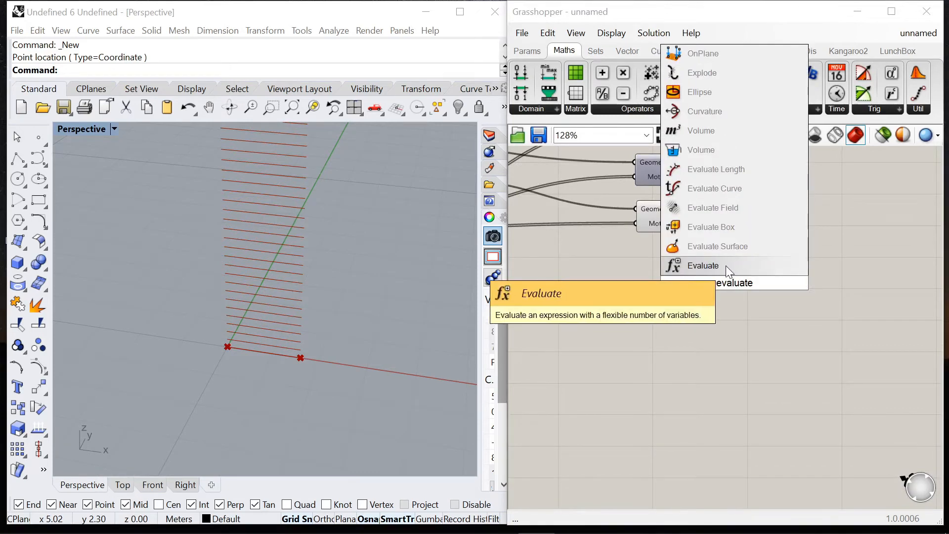
click(722, 191)
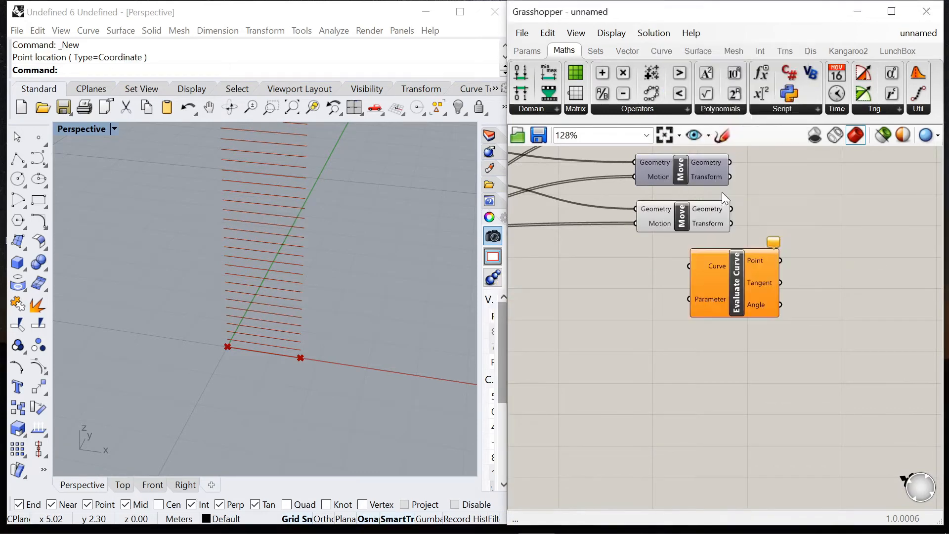
Connect the moved lines to Evaluate Curve's Curve input and reparameterize that input
click(725, 216)
drag(739, 218, 835, 222)
right_click(822, 209)
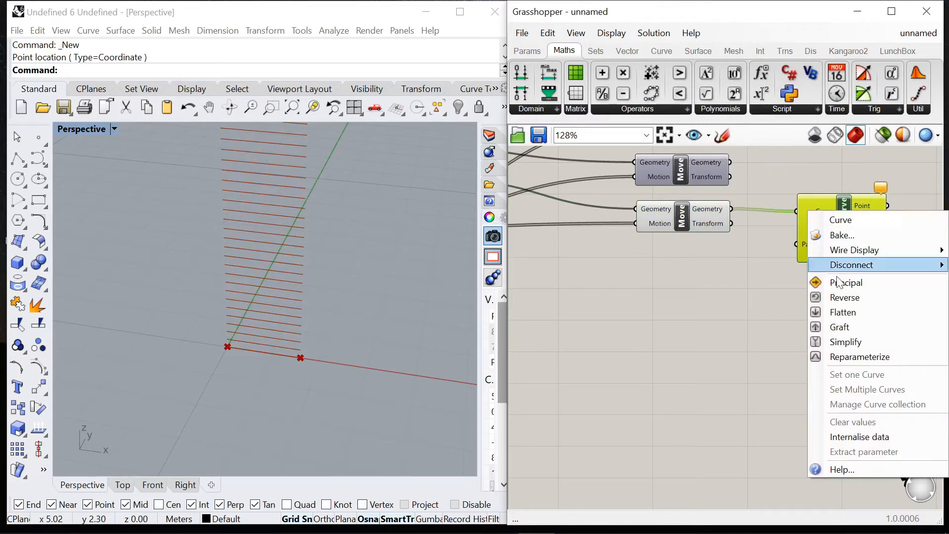
click(842, 355)
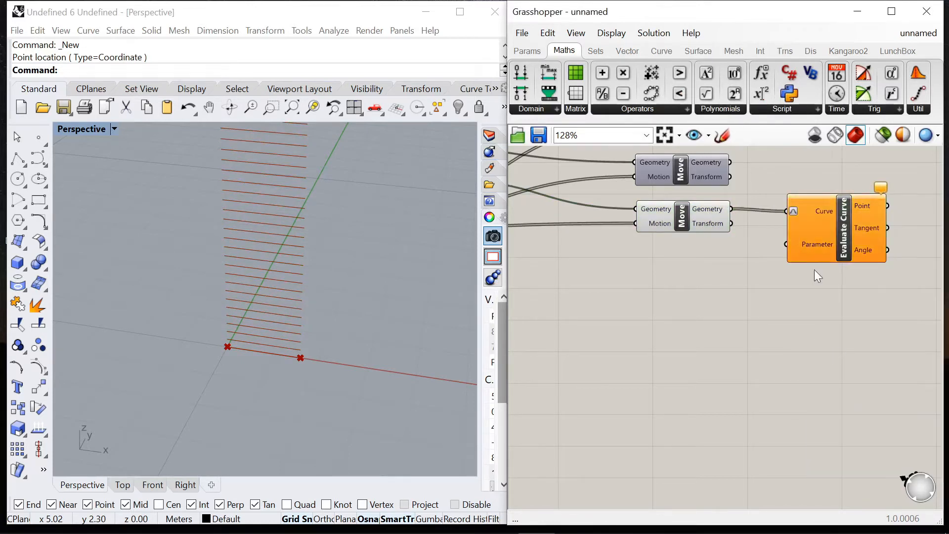
Add a Graph Mapper below Unit Z and connect the Range output to its input
scroll(771, 297, down, 3)
scroll(753, 271, up, 3)
scroll(761, 254, down, 3)
scroll(651, 245, up, 3)
scroll(648, 257, down, 3)
scroll(650, 256, up, 3)
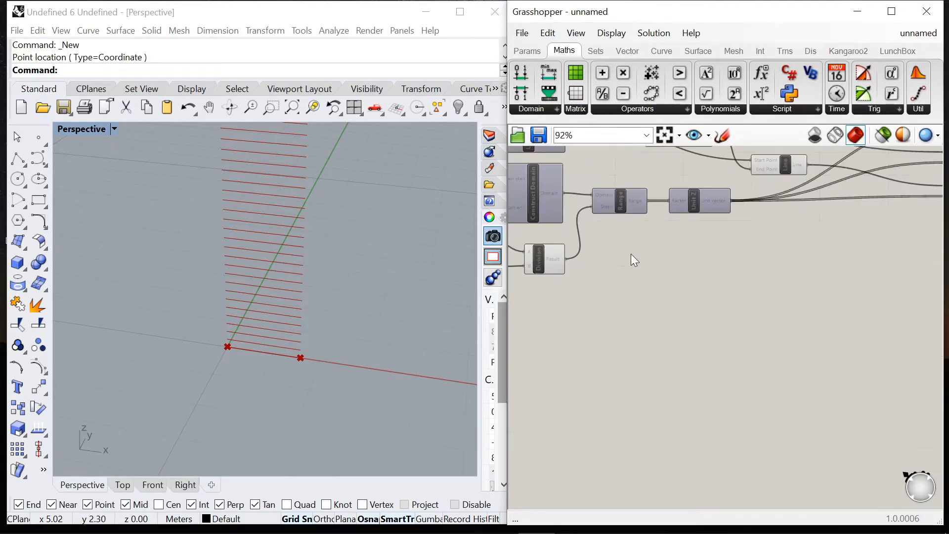
double_click(731, 268)
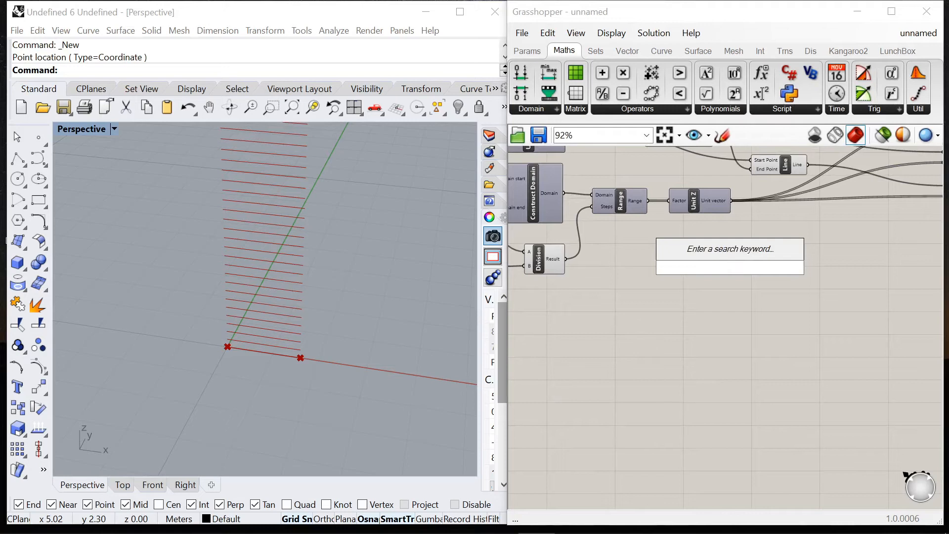
text(graph)
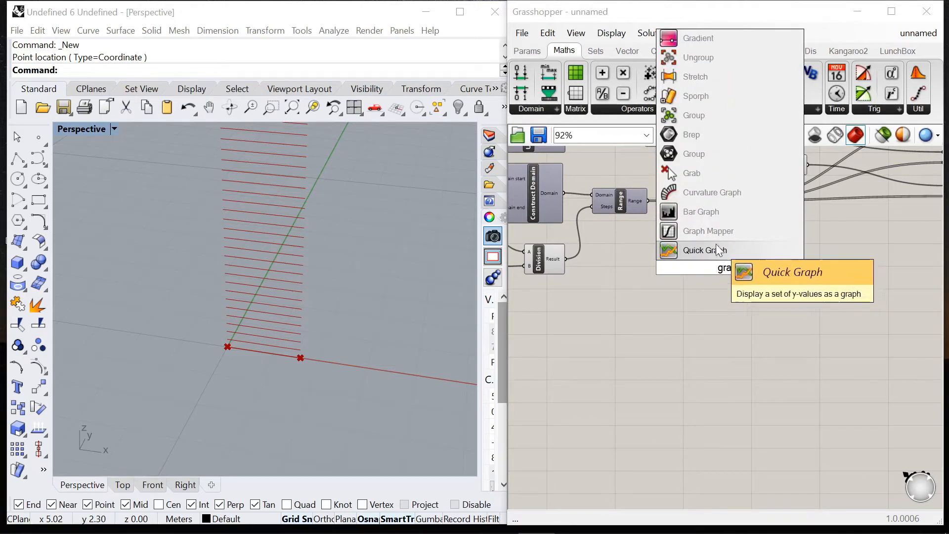
click(710, 229)
scroll(685, 215, up, 2)
scroll(683, 213, up, 1)
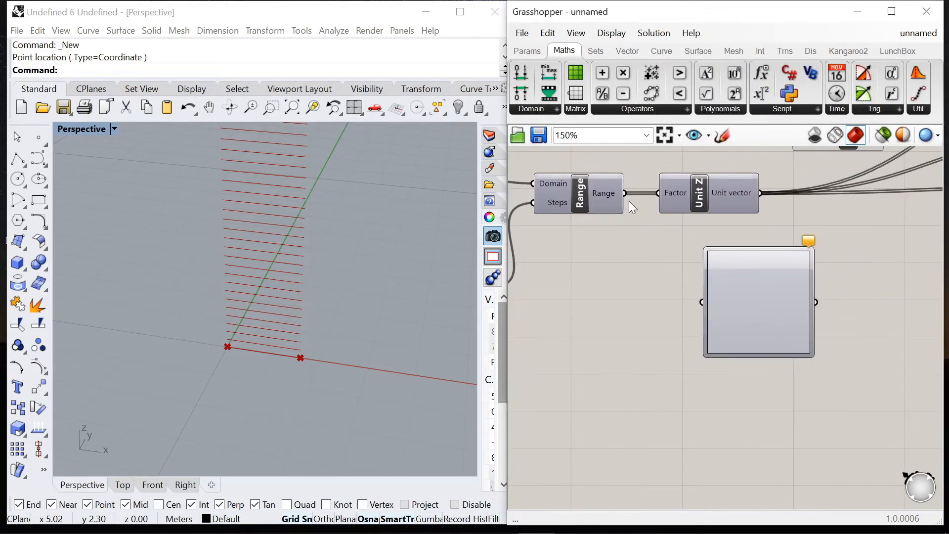
drag(669, 298, 685, 303)
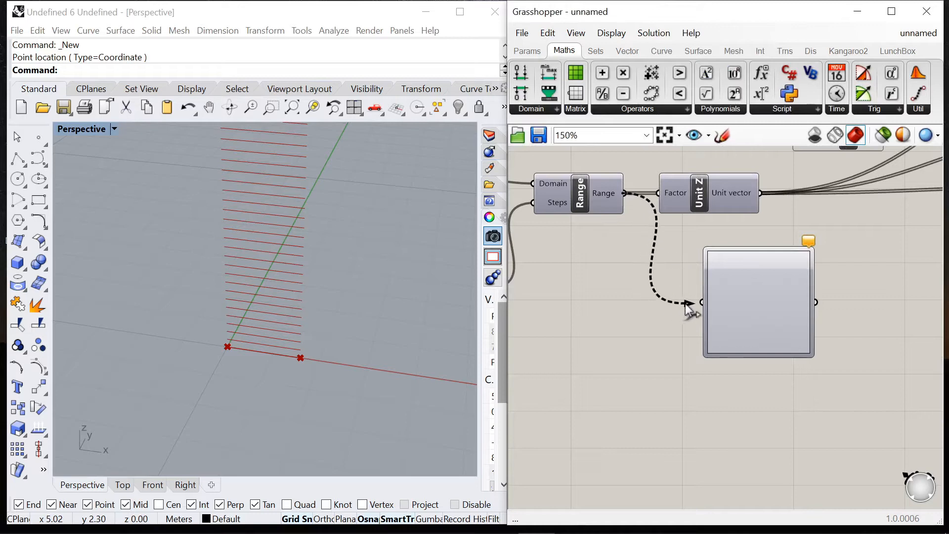
Set the Graph Mapper's graph type to Sine
right_click(739, 302)
mouse_move(790, 465)
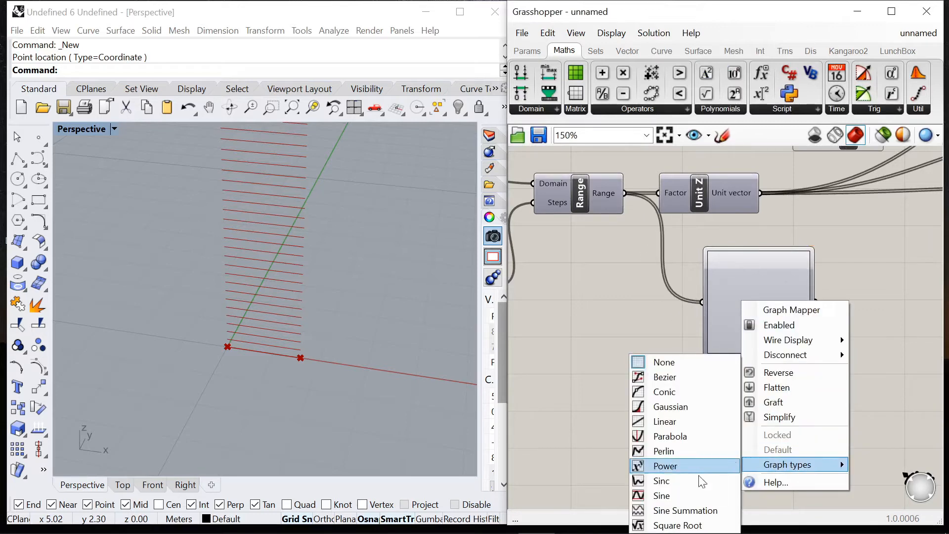
click(684, 496)
Connect the Graph Mapper output to Evaluate Curve's Parameter input and shift the Graph Mapper further right
scroll(612, 328, down, 3)
scroll(726, 322, up, 2)
scroll(587, 303, down, 2)
scroll(613, 295, up, 2)
drag(610, 302, 862, 236)
scroll(832, 250, down, 3)
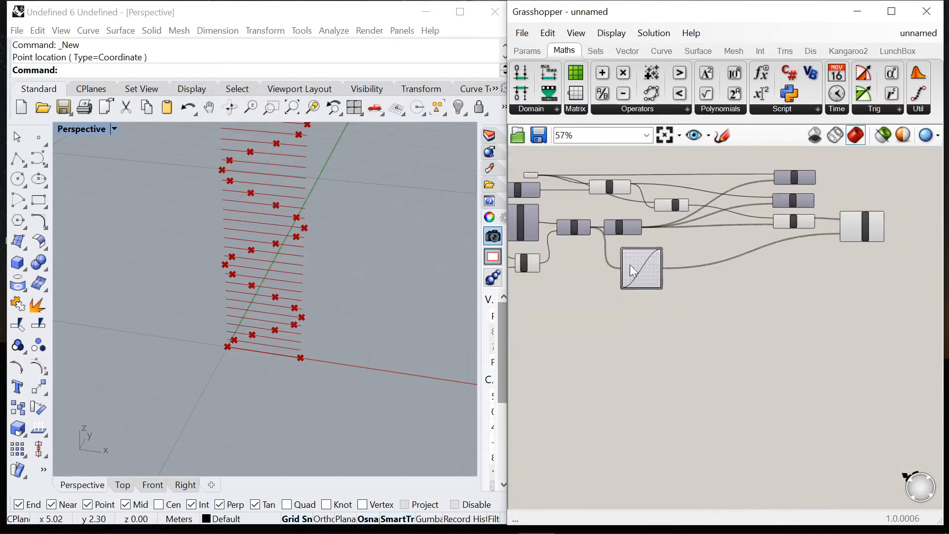
drag(630, 265, 693, 258)
Set the upper X limit of the Graph Mapper's domain to 20 in the Graph Editor
scroll(252, 357, down, 5)
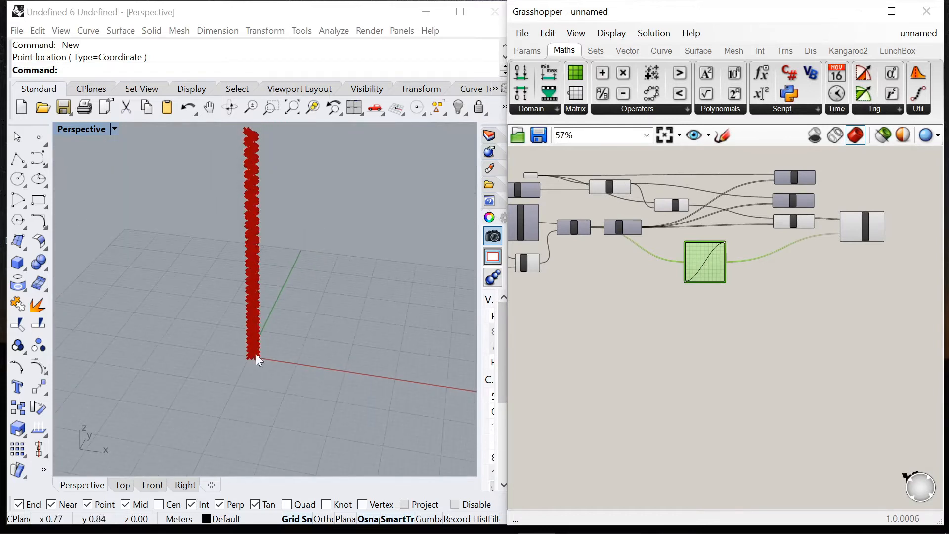
scroll(694, 265, up, 6)
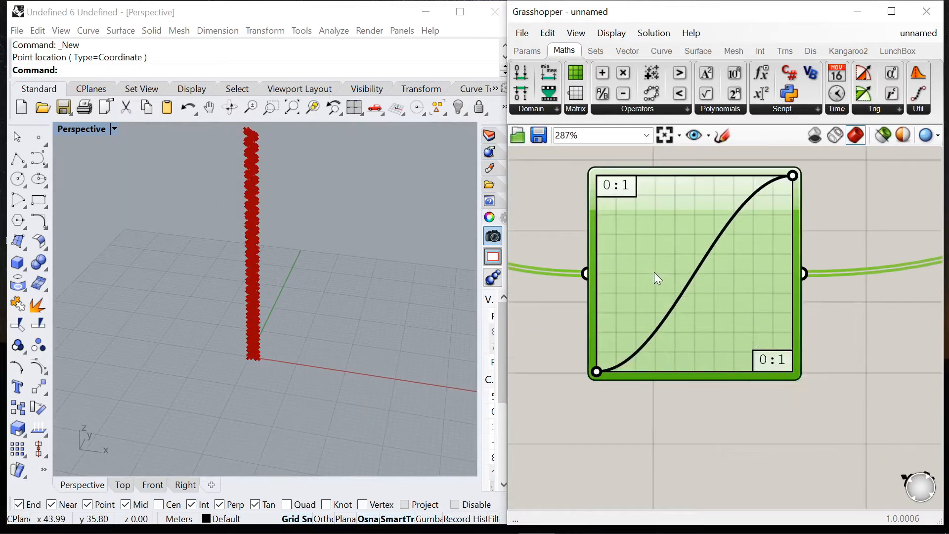
double_click(654, 272)
double_click(537, 195)
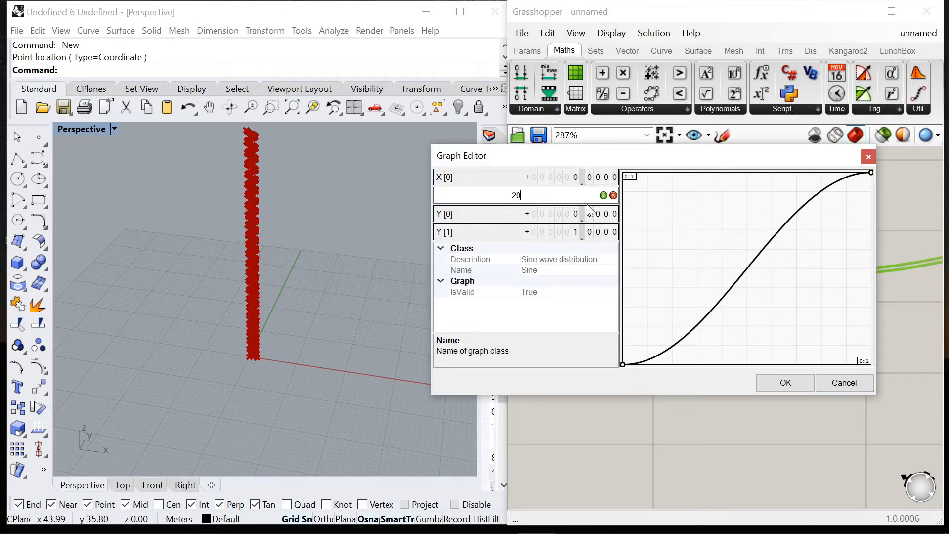
click(603, 197)
click(785, 383)
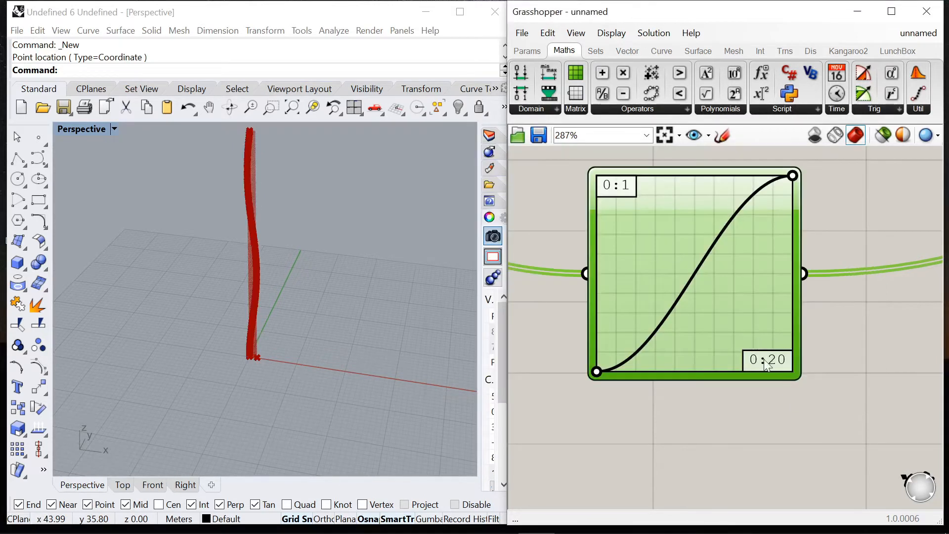
Widen the Graph Mapper component on the canvas
scroll(787, 184, down, 5)
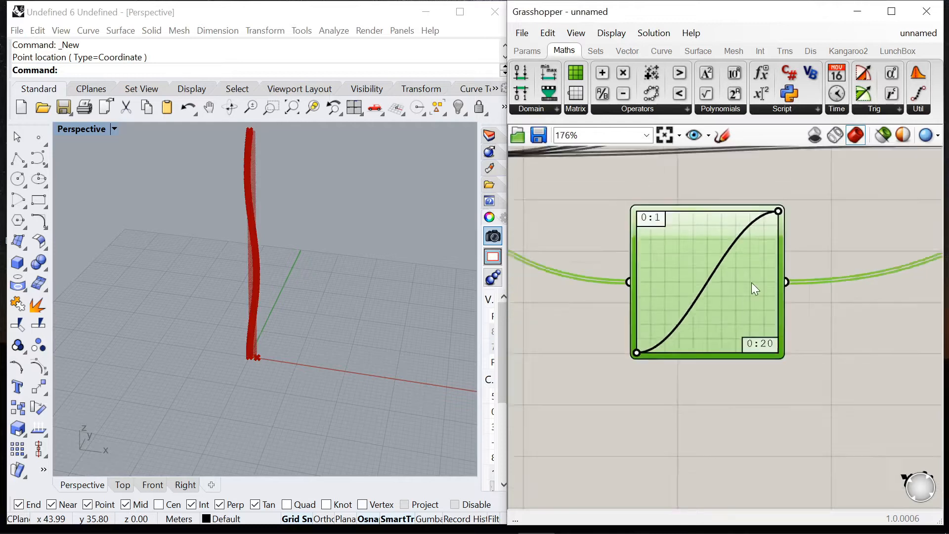
drag(770, 270, 830, 271)
scroll(664, 267, down, 4)
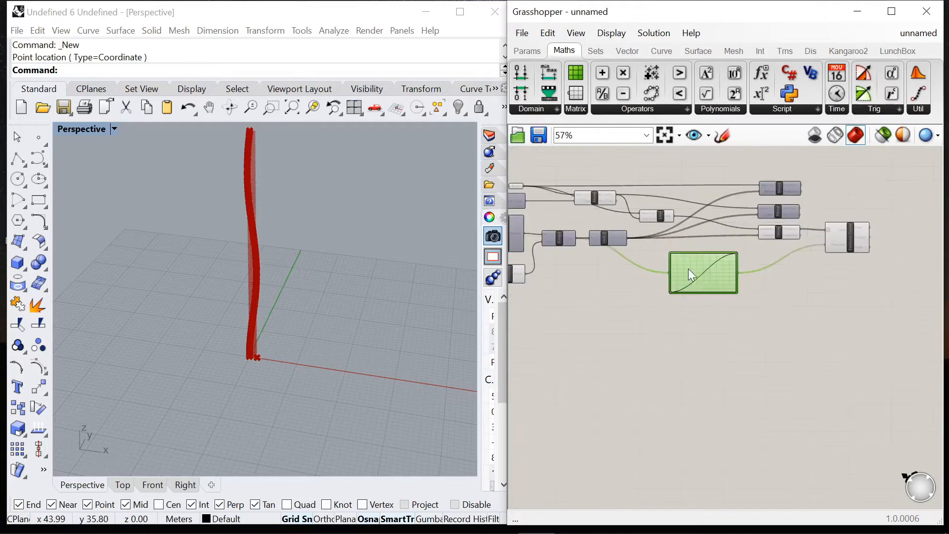
Shorten the Graph Mapper's sine period to about two and a half waves across the domain and view the point column from its side
scroll(663, 277, up, 3)
click(623, 236)
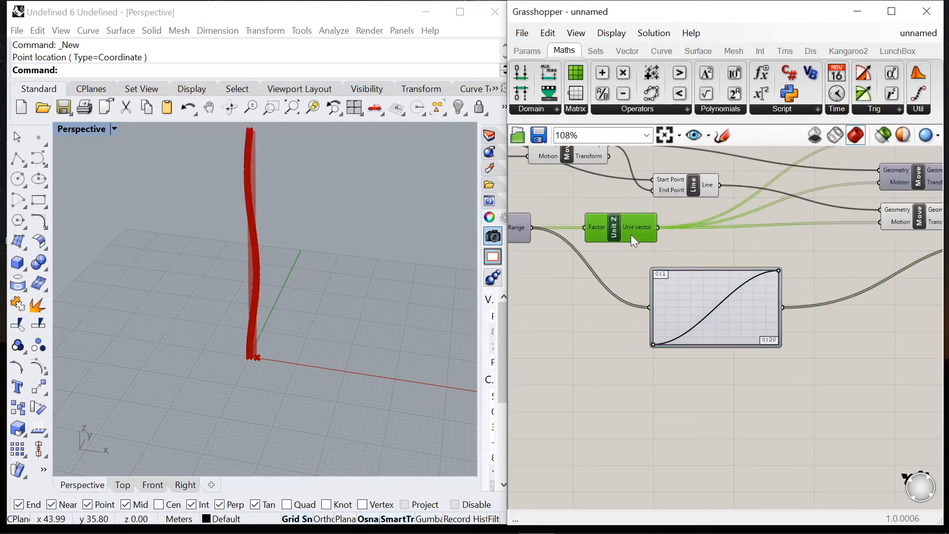
scroll(698, 307, up, 3)
mouse_move(828, 248)
mouse_down()
mouse_move(690, 246)
mouse_move(665, 233)
mouse_up()
mouse_move(248, 343)
right_down()
mouse_move(300, 364)
mouse_move(296, 313)
mouse_move(247, 302)
right_up()
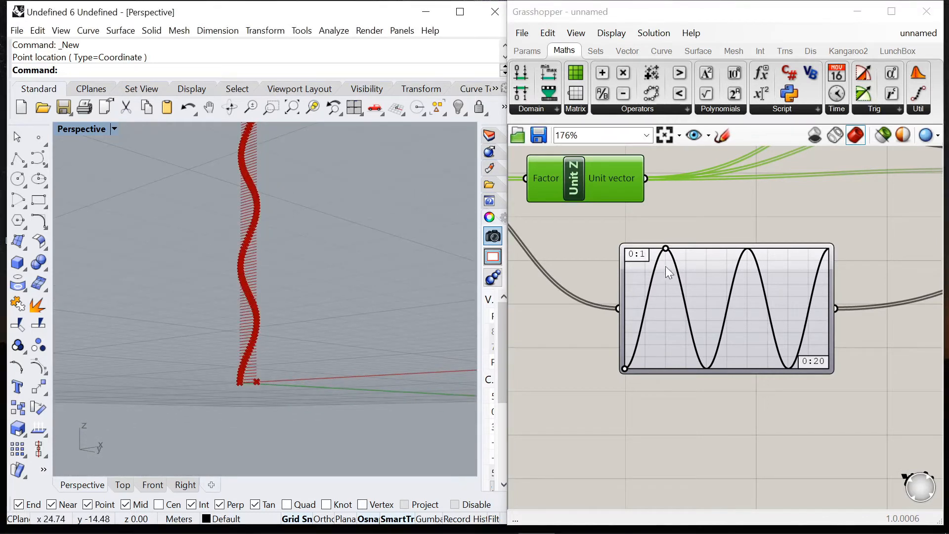
right_drag(348, 326, 315, 362)
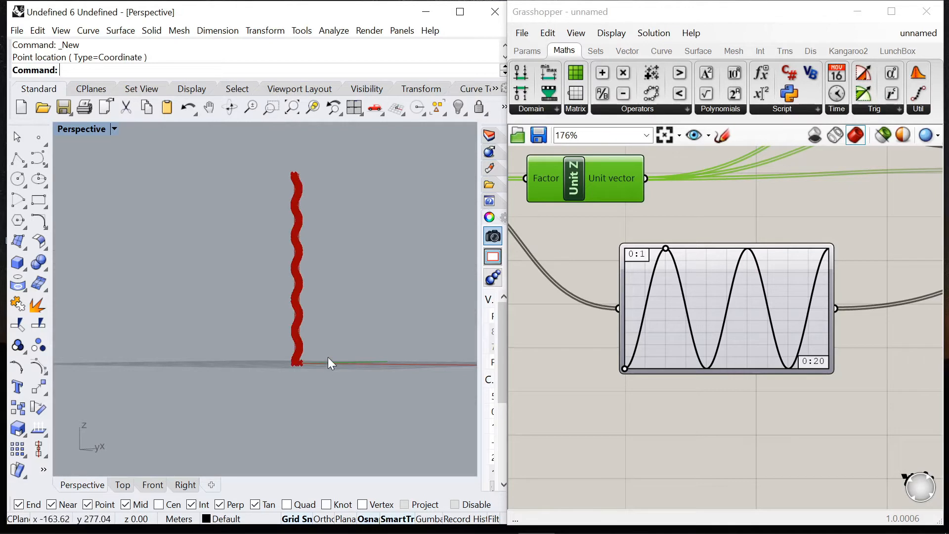
Turn on the preview of the two Move components above the one that feeds Evaluate Curve
right_drag(326, 356, 355, 387)
scroll(691, 303, down, 1)
scroll(691, 303, down, 5)
scroll(780, 289, up, 5)
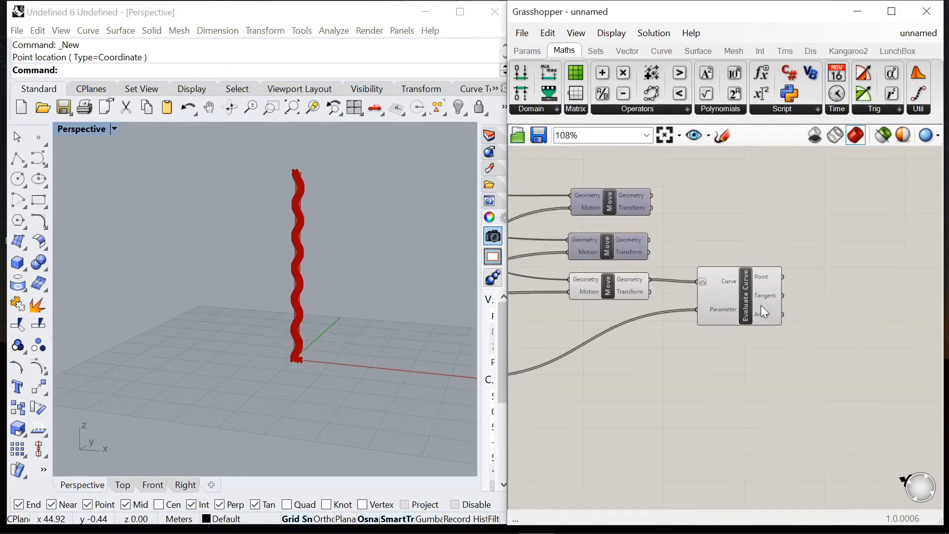
click(619, 247)
right_click(680, 220)
click(702, 227)
click(653, 202)
right_click(692, 178)
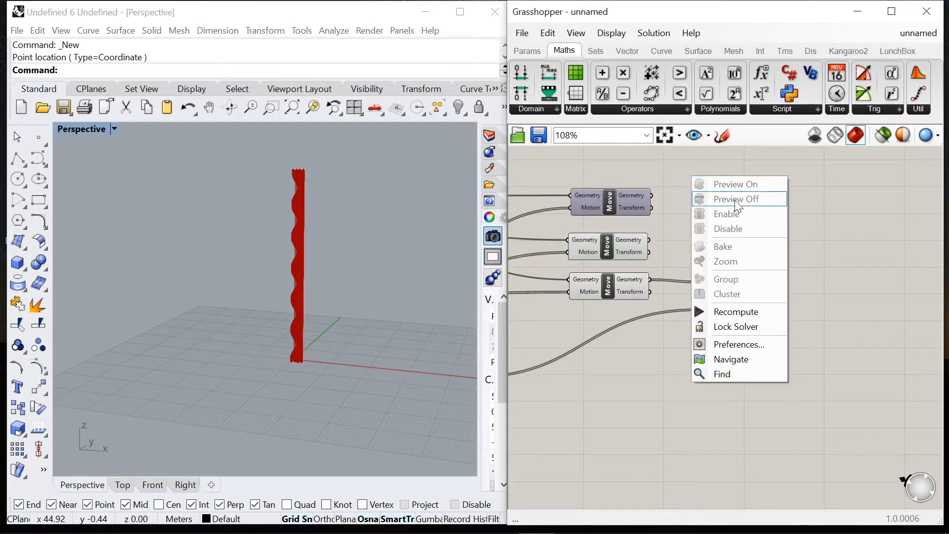
click(614, 202)
right_click(644, 169)
click(721, 179)
click(720, 192)
Turn off the preview of the Move component that feeds Evaluate Curve and highlight the evaluated points in the viewport
click(627, 281)
right_click(689, 216)
click(709, 237)
scroll(301, 341, up, 5)
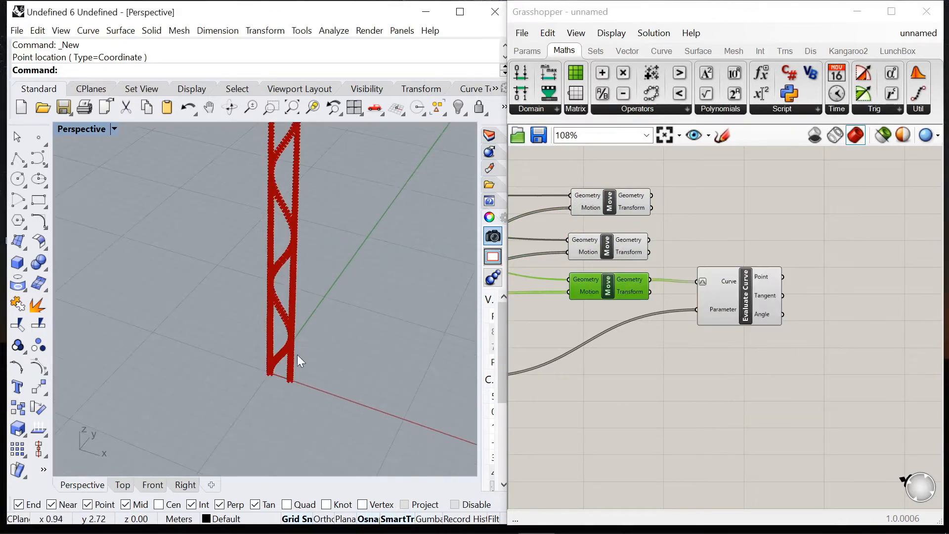
click(722, 300)
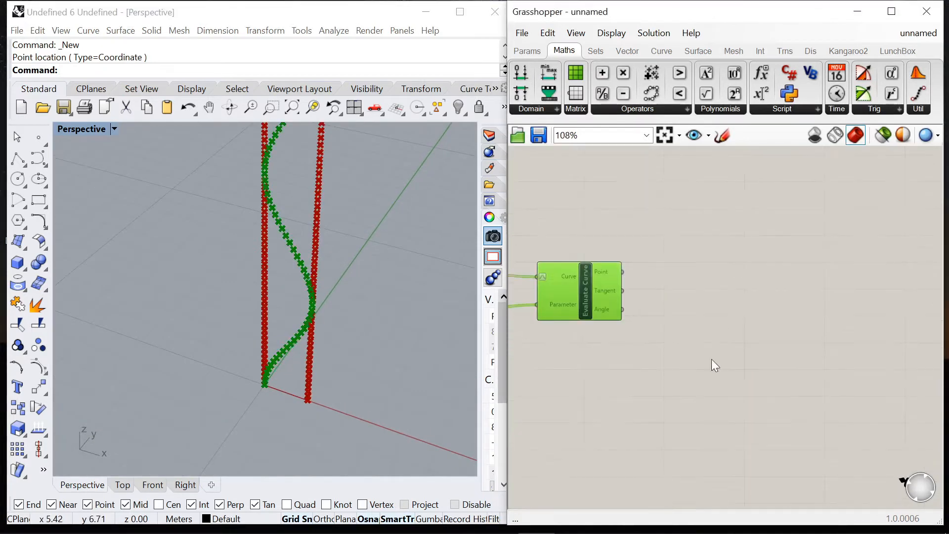
Add a Move component after Evaluate Curve and feed its Geometry input from the Point output
double_click(698, 352)
text(move)
key(Return)
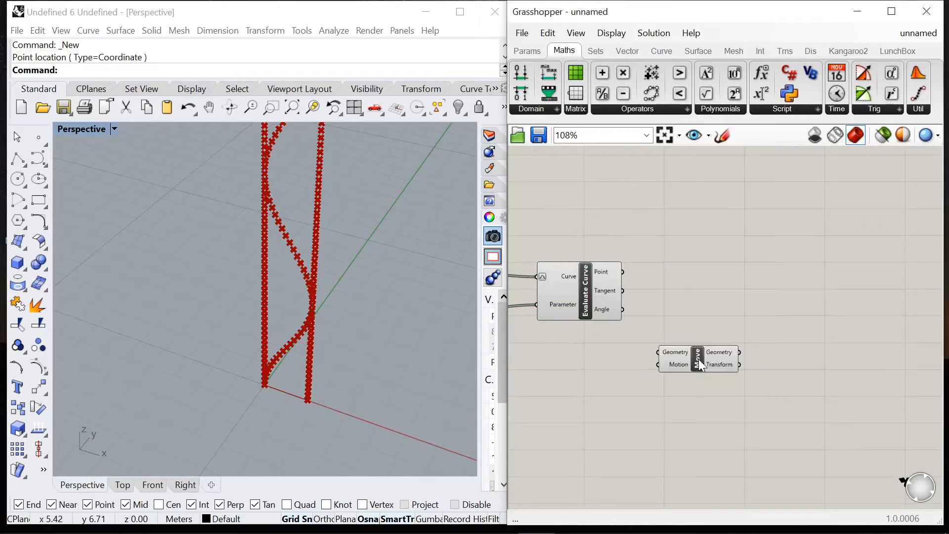
scroll(628, 296, up, 3)
drag(720, 380, 821, 269)
Add a Unit Y vector, connect it to the new Move's Motion input, and space both components further along the canvas
double_click(728, 319)
text(y)
key(Return)
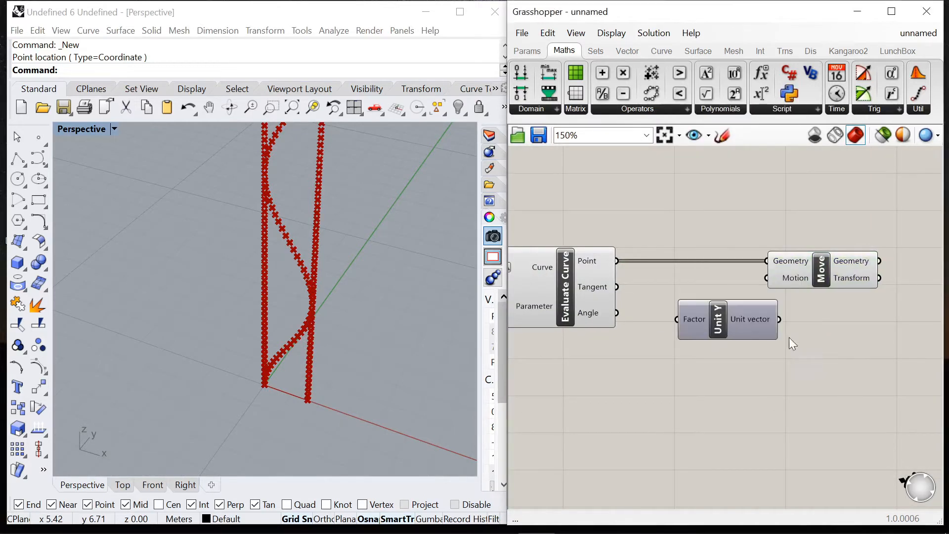
drag(784, 303, 864, 278)
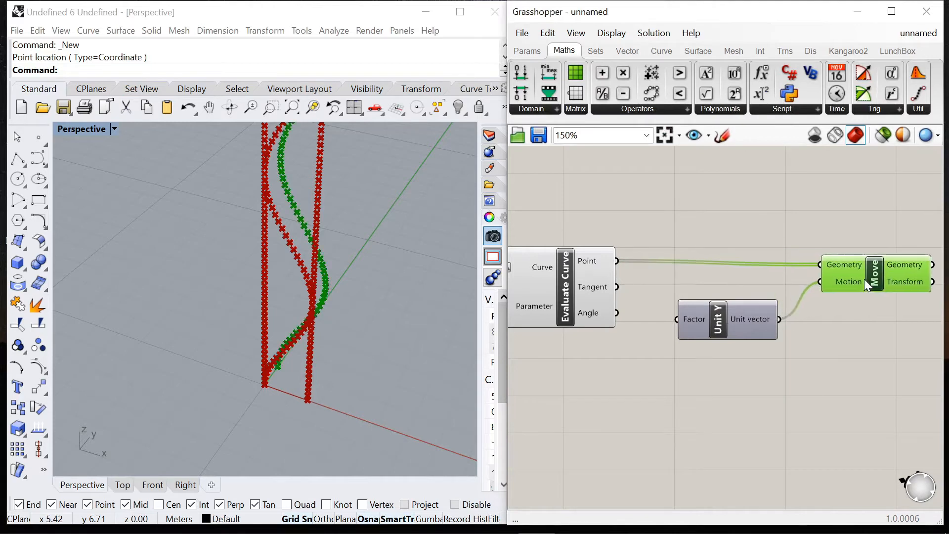
scroll(704, 318, down, 1)
right_drag(704, 318, 595, 325)
drag(733, 290, 827, 287)
drag(619, 326, 711, 323)
Add a number slider ranging from 0 to 1 with one decimal place and place it beside Unit Y
double_click(563, 347)
text(0<1.)
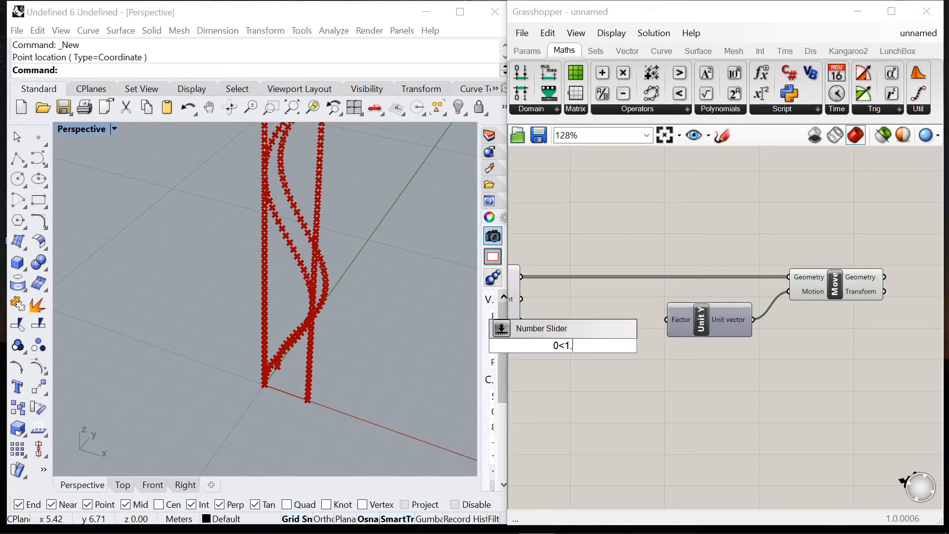
key(Return)
scroll(659, 355, down, 1)
drag(705, 326, 718, 321)
scroll(552, 352, up, 1)
right_drag(551, 352, 616, 342)
drag(609, 336, 646, 306)
Connect the number slider to Unit Y's Factor input and spread out the slider, Unit Y and Move components
scroll(726, 299, up, 1)
right_drag(725, 299, 594, 292)
drag(781, 281, 830, 280)
drag(717, 309, 752, 308)
click(512, 304)
drag(613, 301, 684, 299)
Set the Unit Y factor slider to 0.8 and check the offset of the wavy points in the viewport
scroll(647, 300, up, 2)
right_drag(526, 300, 600, 298)
scroll(601, 298, up, 1)
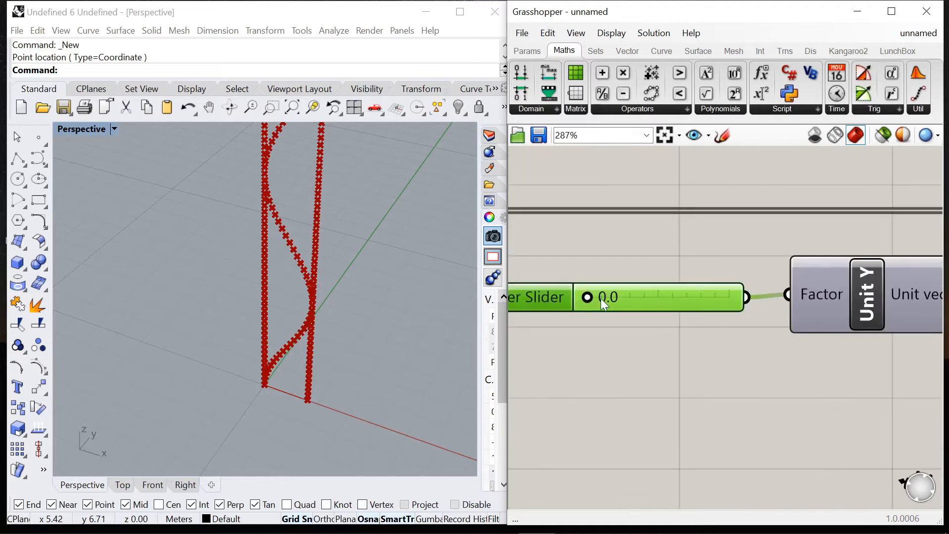
drag(601, 297, 715, 297)
right_drag(349, 426, 291, 416)
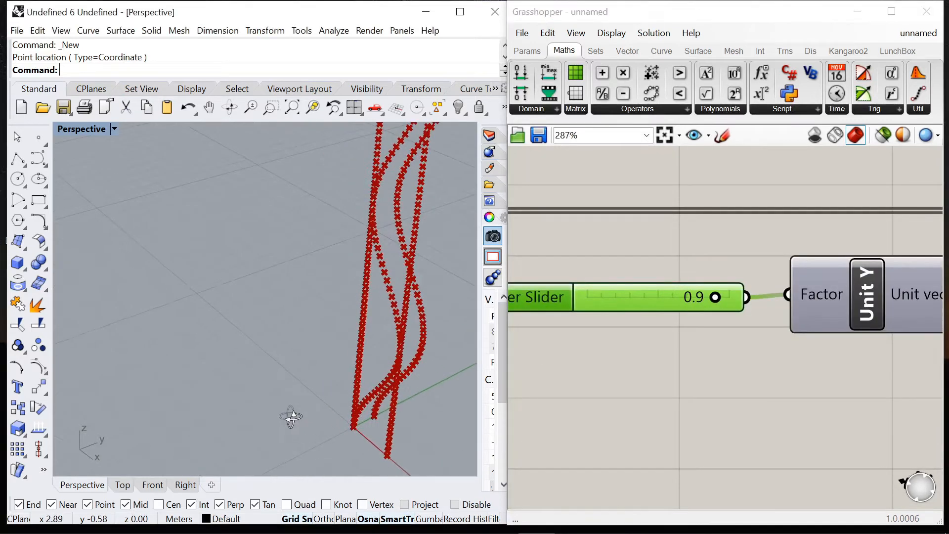
drag(714, 297, 701, 298)
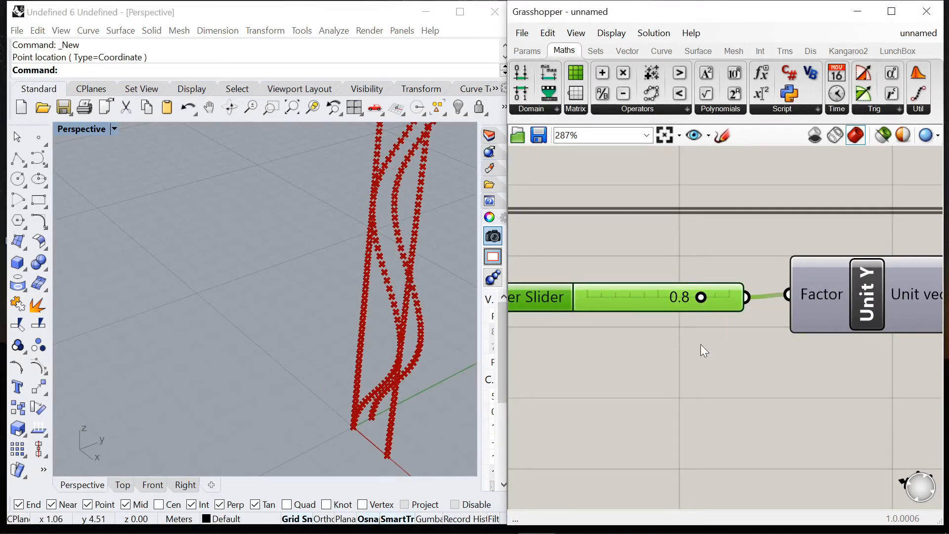
Turn off the preview of the Evaluate Curve component
scroll(799, 306, down, 5)
scroll(798, 306, down, 3)
scroll(683, 296, up, 3)
click(683, 292)
right_click(670, 198)
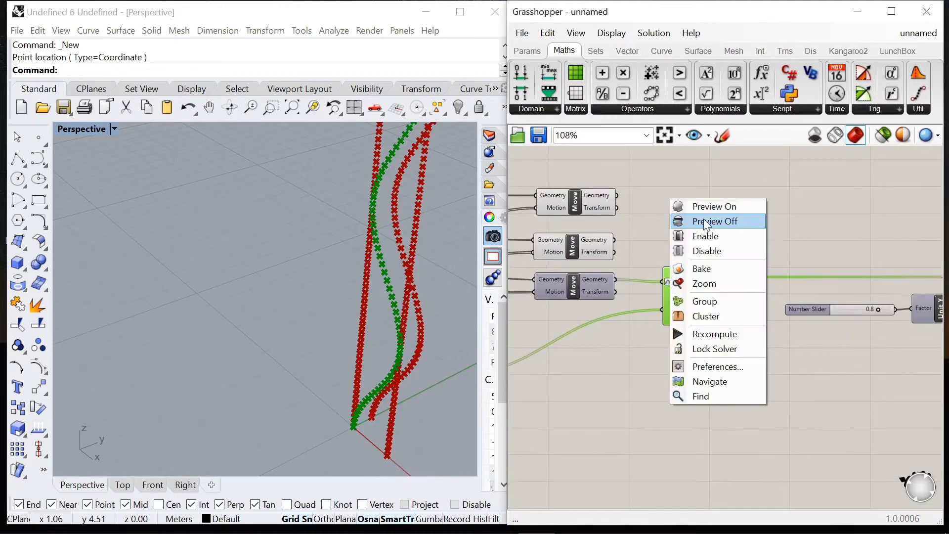
click(703, 220)
click(673, 241)
right_drag(346, 375, 372, 374)
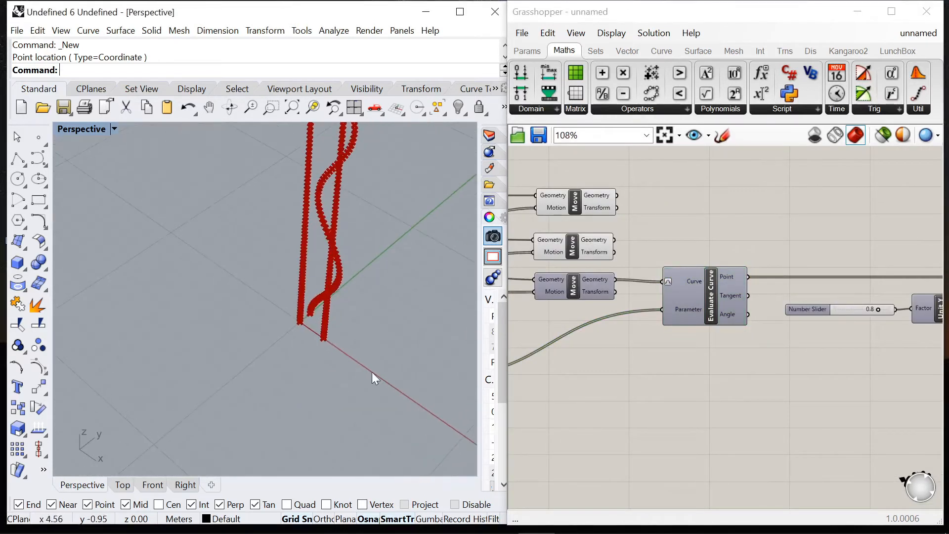
Add a PolyLine component and place it above Evaluate Curve, near the outputs of the first two Move components
scroll(630, 297, down, 6)
scroll(630, 297, up, 8)
double_click(779, 280)
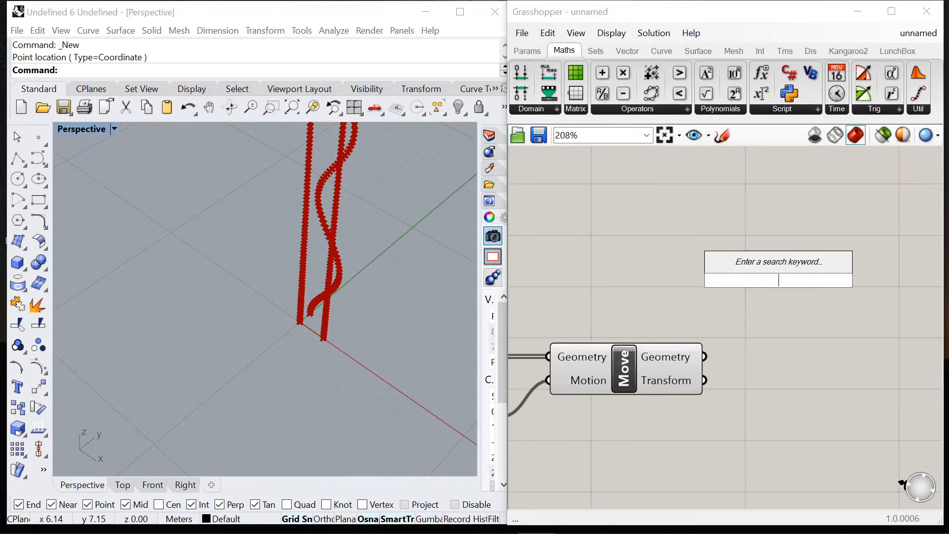
text(poly)
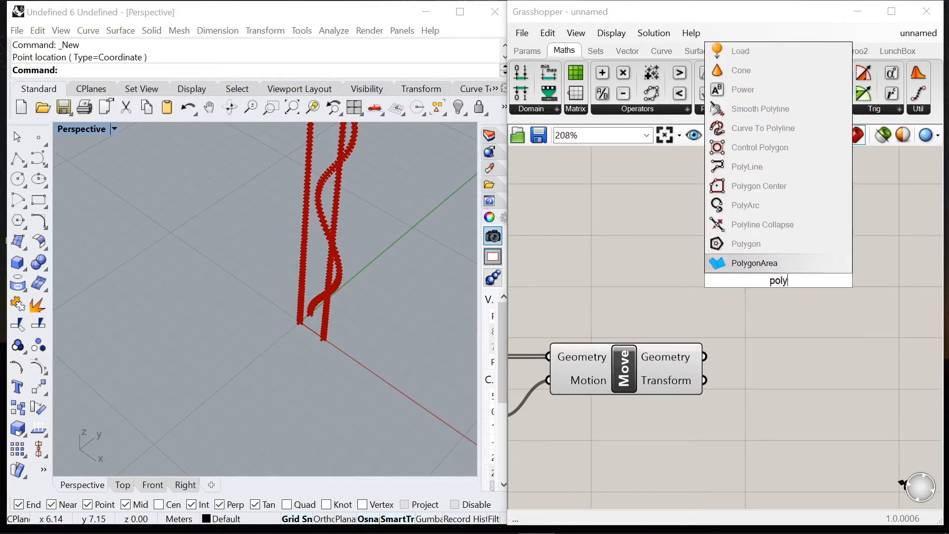
click(746, 166)
scroll(814, 293, down, 5)
scroll(832, 272, down, 3)
scroll(809, 251, up, 3)
scroll(854, 251, down, 2)
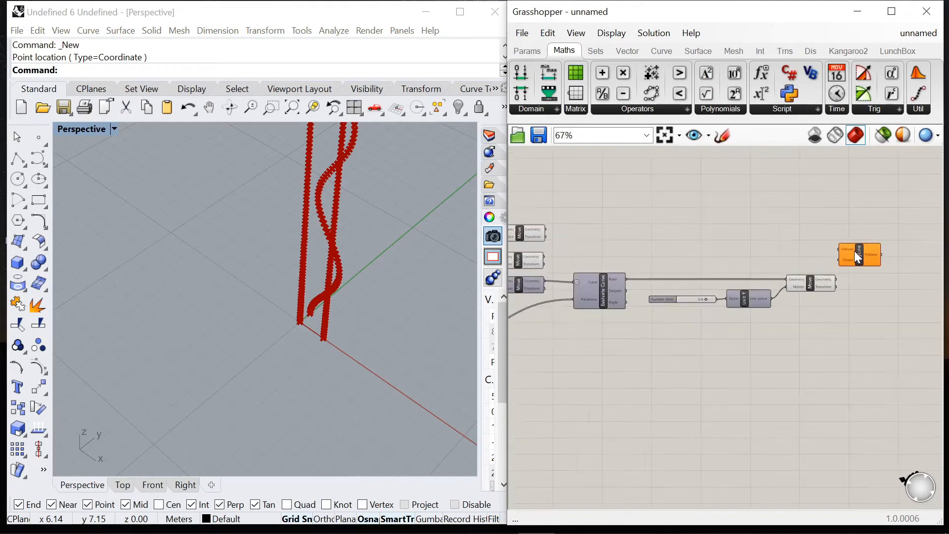
drag(855, 250, 635, 236)
scroll(539, 228, up, 5)
scroll(538, 228, down, 2)
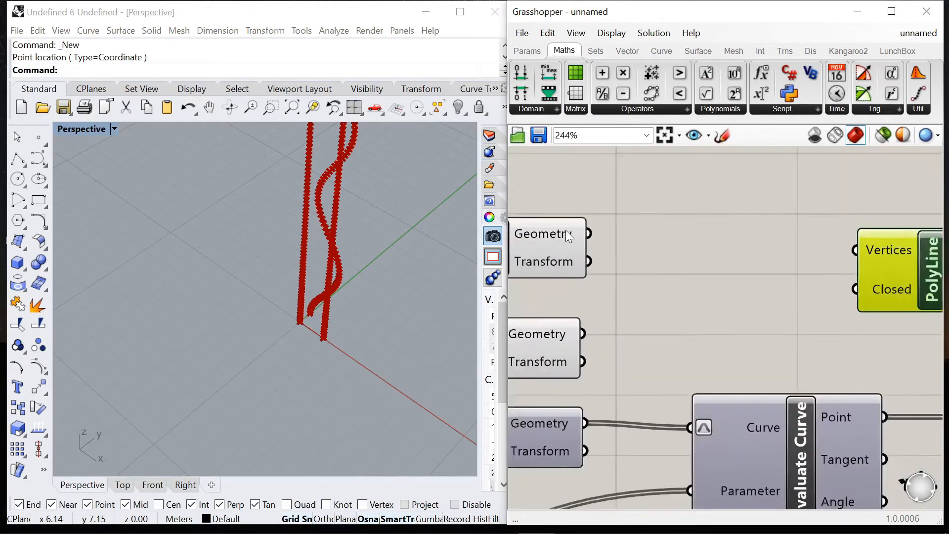
Graft the Geometry outputs of the first two Move components and connect both to PolyLine's Vertices input
right_click(554, 237)
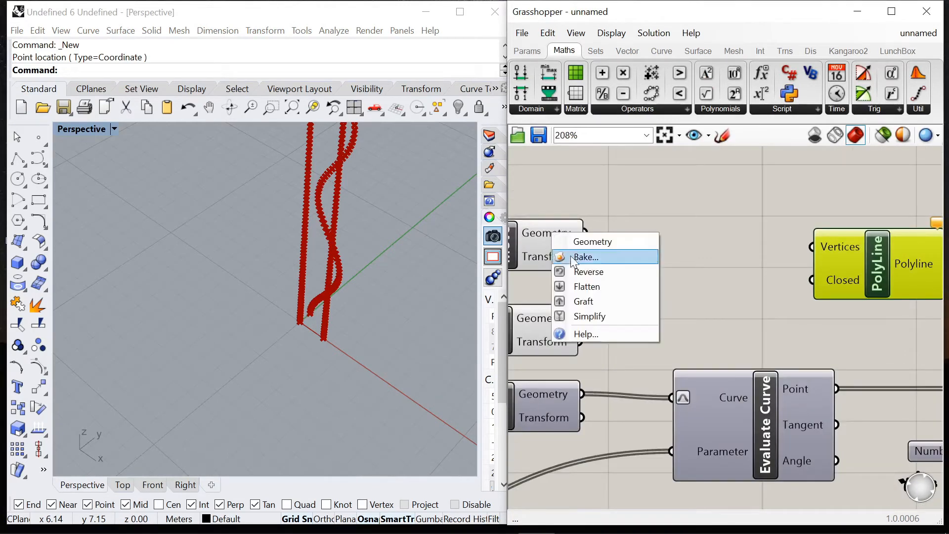
click(599, 302)
right_click(539, 317)
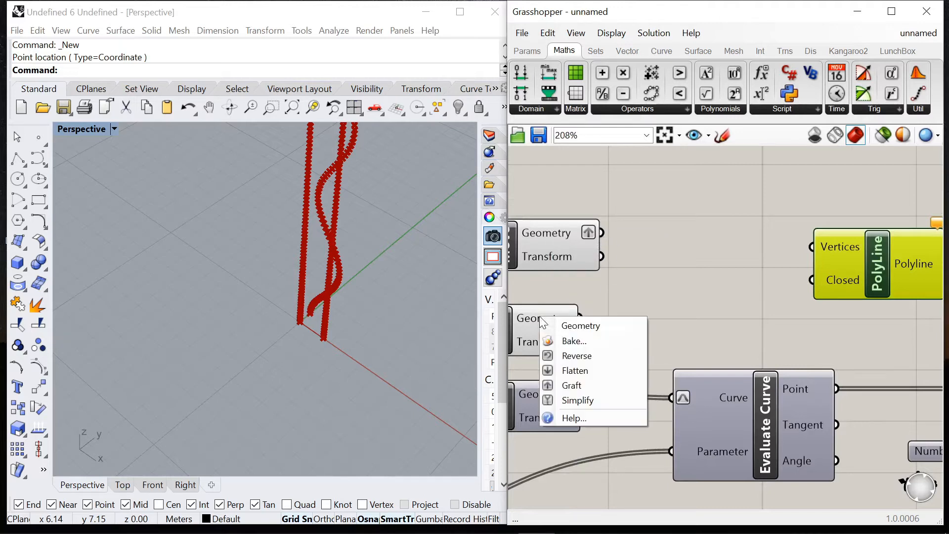
click(564, 384)
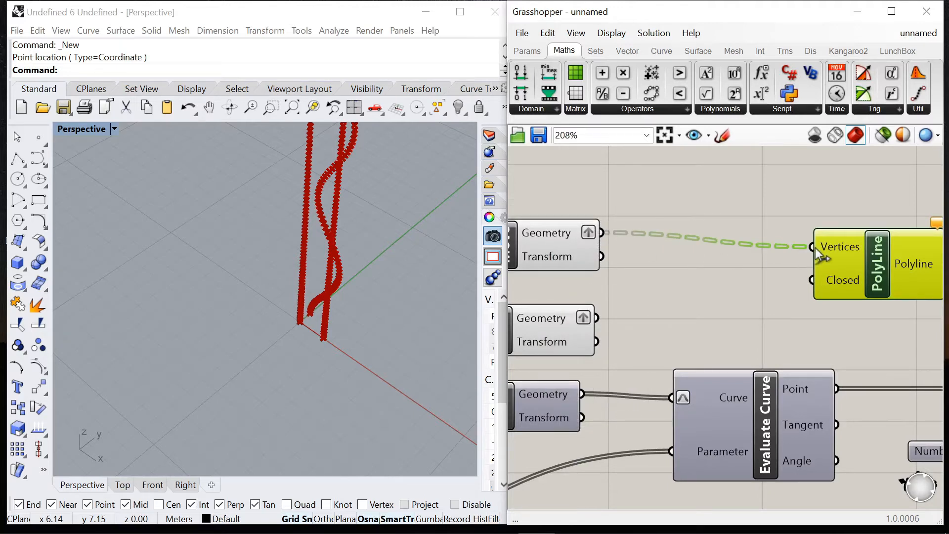
shift+drag(802, 248, 811, 246)
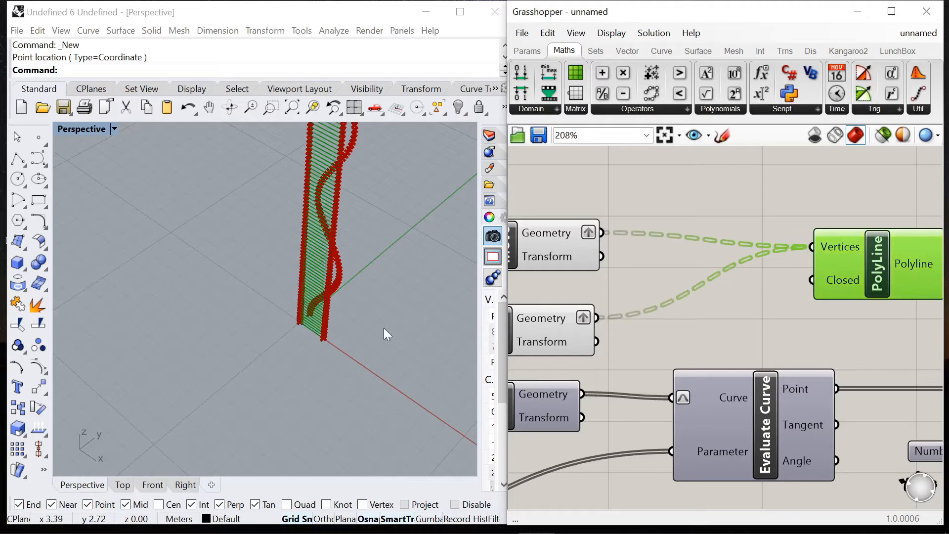
Graft the Geometry output of the Unit Y Move and add it to PolyLine's Vertices input
scroll(595, 257, down, 8)
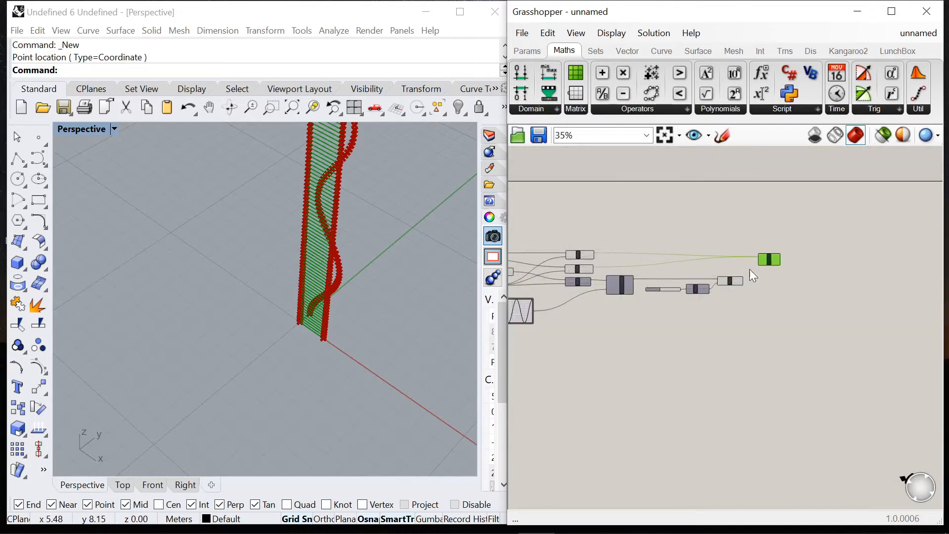
scroll(749, 269, up, 7)
right_click(719, 288)
click(745, 357)
shift+drag(759, 287, 811, 190)
scroll(834, 192, up, 3)
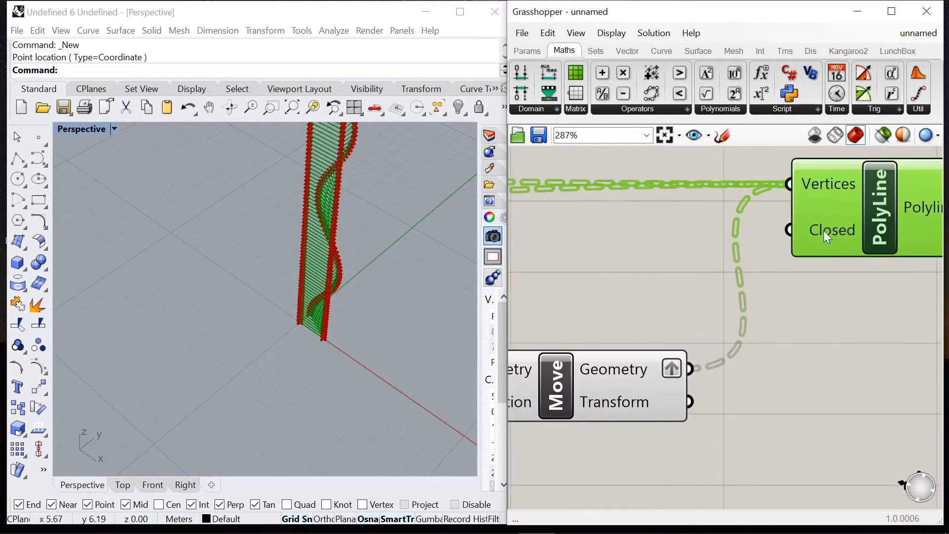
Add a Boolean Toggle, connect it to PolyLine's Closed input, and set it to True
double_click(767, 301)
text(boolean)
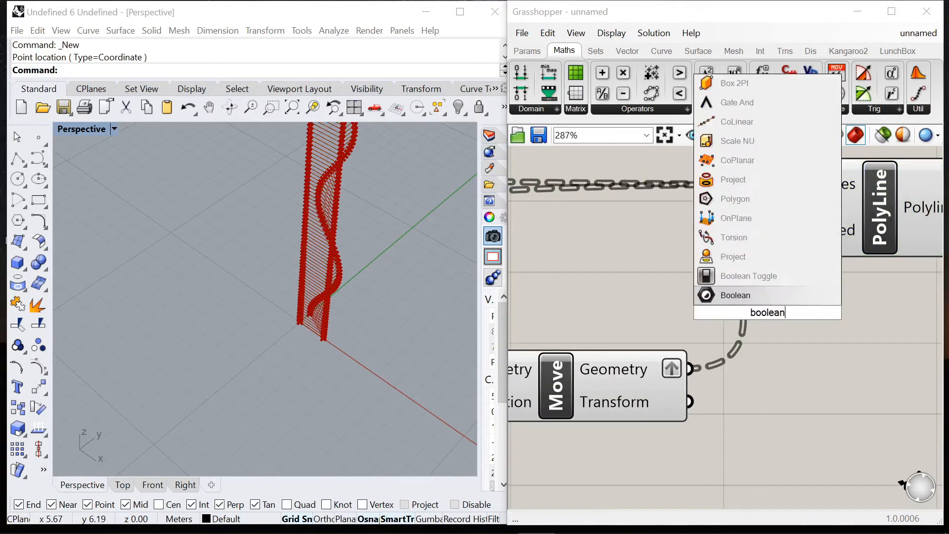
click(745, 281)
drag(736, 313, 574, 244)
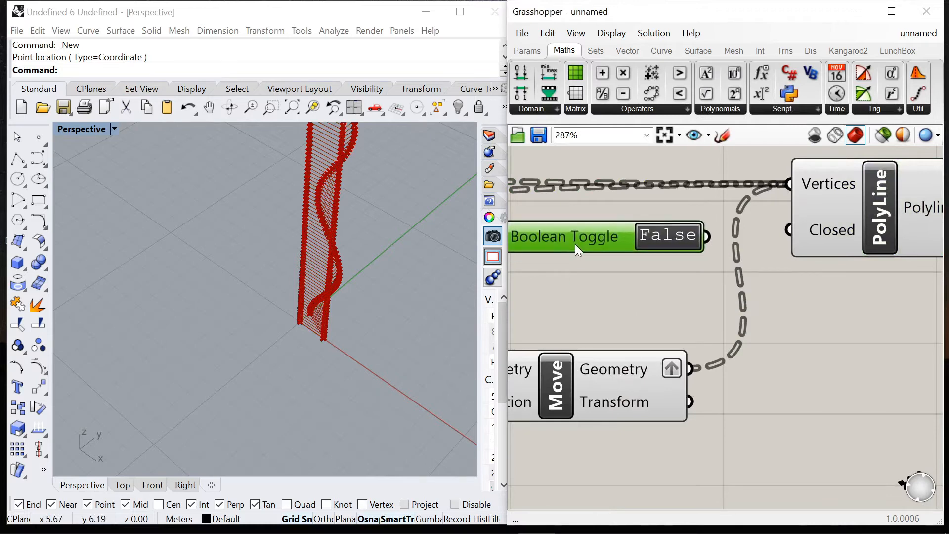
drag(707, 236, 789, 232)
double_click(682, 236)
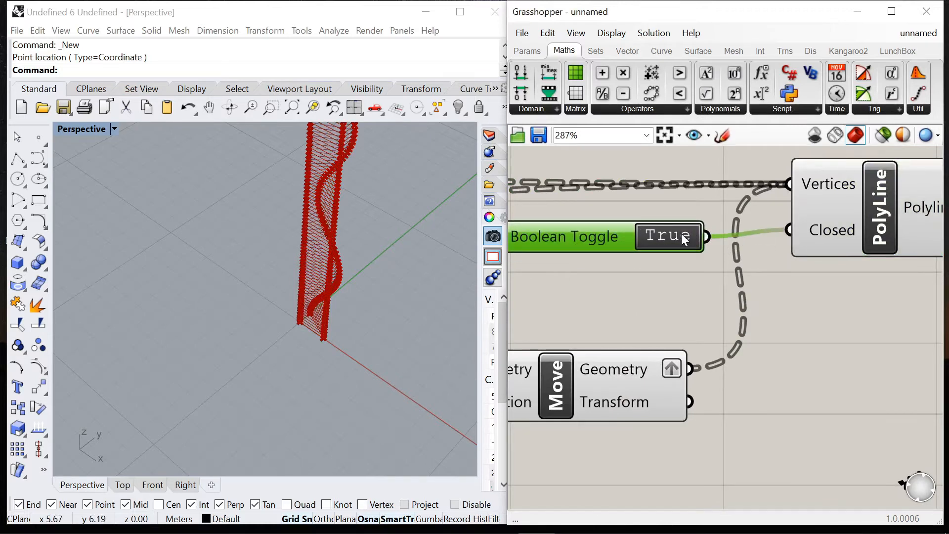
Add a Loft component, connect the Polyline output to its Curves input, and flatten that input
right_drag(340, 324, 445, 346)
scroll(733, 253, down, 4)
scroll(811, 246, up, 5)
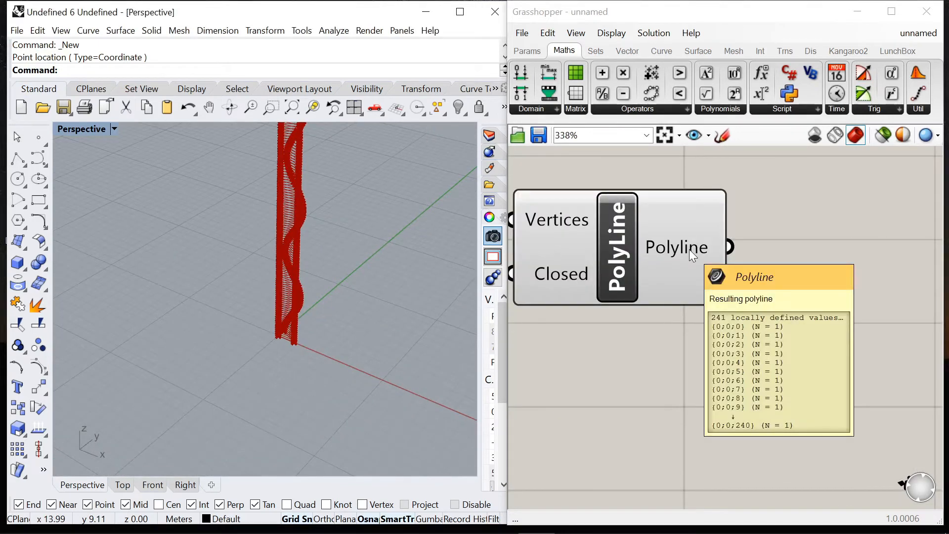
double_click(810, 294)
text(loft)
key(Return)
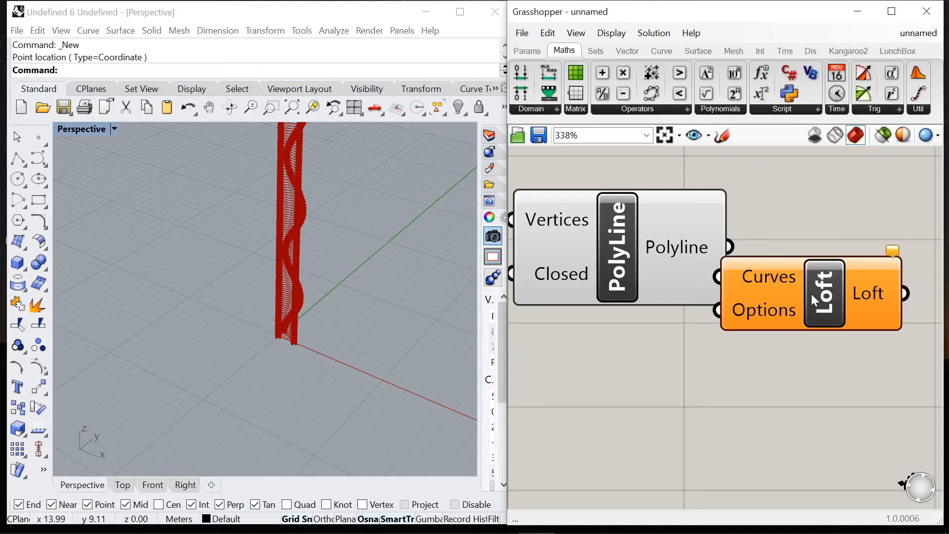
scroll(724, 288, down, 2)
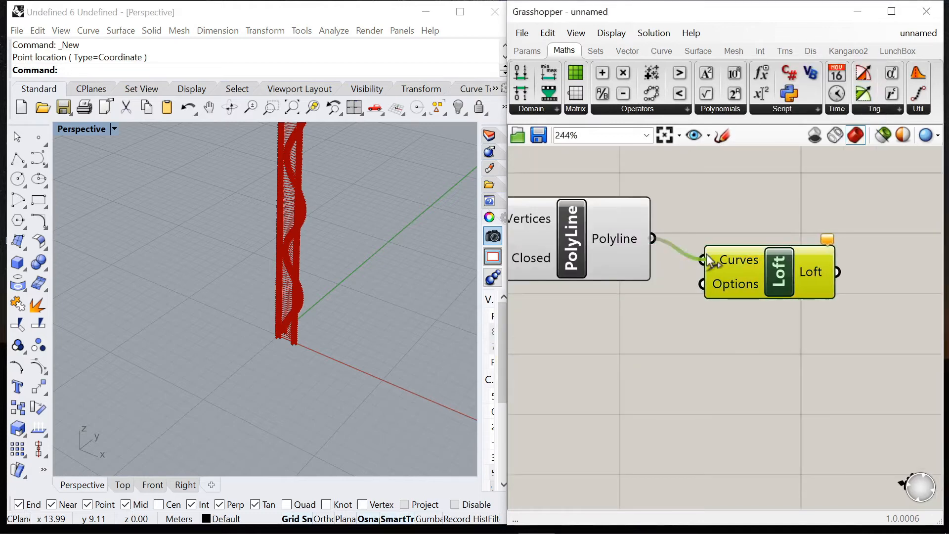
scroll(733, 271, up, 2)
right_click(733, 270)
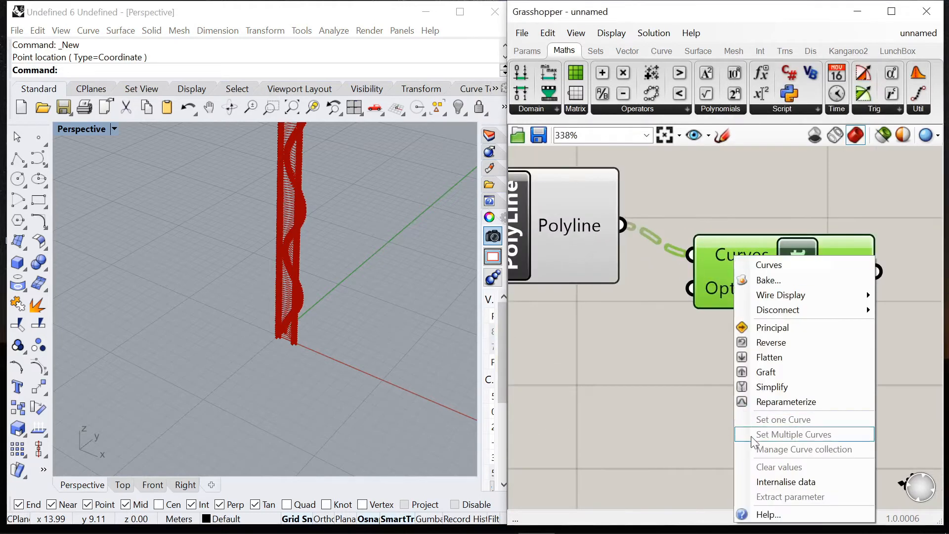
click(763, 357)
Turn off the preview of PolyLine and the Move and point components upstream of the Loft
scroll(843, 280, down, 10)
drag(783, 335, 602, 222)
right_click(703, 215)
click(735, 238)
click(690, 229)
scroll(689, 230, down, 4)
scroll(588, 270, up, 4)
scroll(580, 281, up, 1)
right_click(629, 175)
click(664, 197)
click(707, 198)
scroll(832, 213, down, 4)
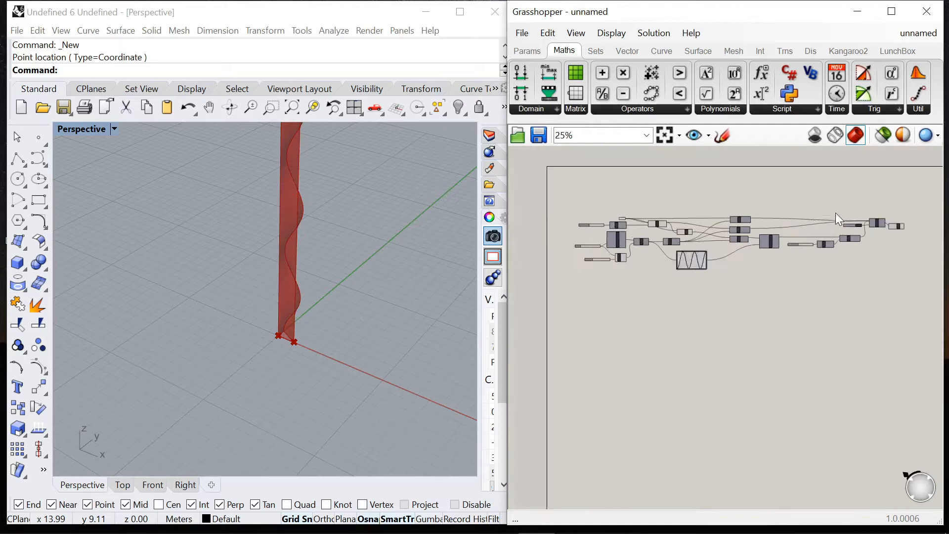
Turn off the preview of the remaining components at the start of the definition and view the whole lofted column
scroll(731, 260, up, 3)
drag(754, 174, 569, 332)
right_click(634, 162)
click(667, 184)
click(666, 180)
mouse_move(283, 310)
right_down()
mouse_move(279, 360)
mouse_move(210, 340)
mouse_move(280, 321)
mouse_move(245, 378)
mouse_move(376, 384)
mouse_move(223, 351)
mouse_move(223, 341)
mouse_move(216, 354)
mouse_move(227, 353)
right_up()
scroll(737, 260, down, 5)
Add a Mirror component after Loft and connect the Loft output to its Geometry input
scroll(738, 260, up, 10)
drag(745, 259, 769, 247)
scroll(782, 288, down, 3)
scroll(778, 289, up, 4)
click(764, 277)
scroll(804, 243, down, 5)
scroll(791, 257, up, 4)
double_click(772, 280)
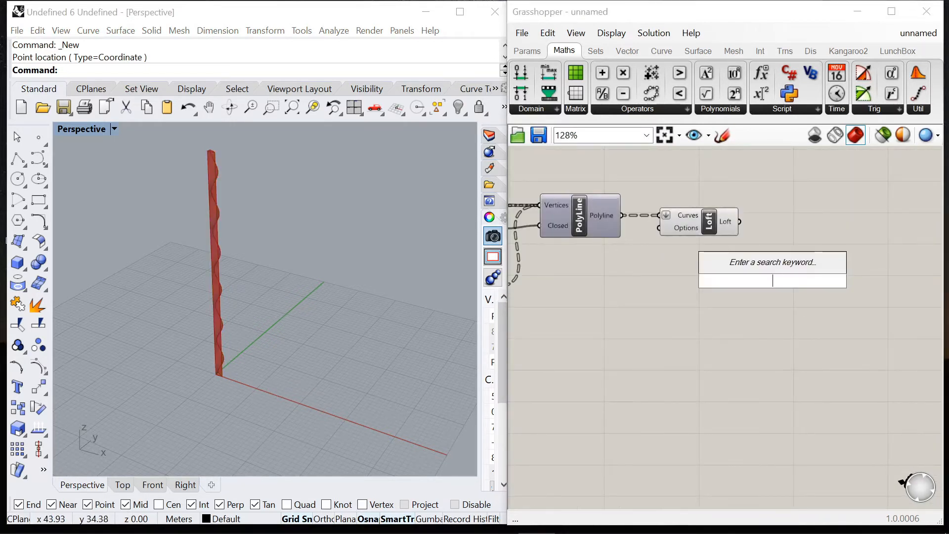
text(mirro)
click(720, 264)
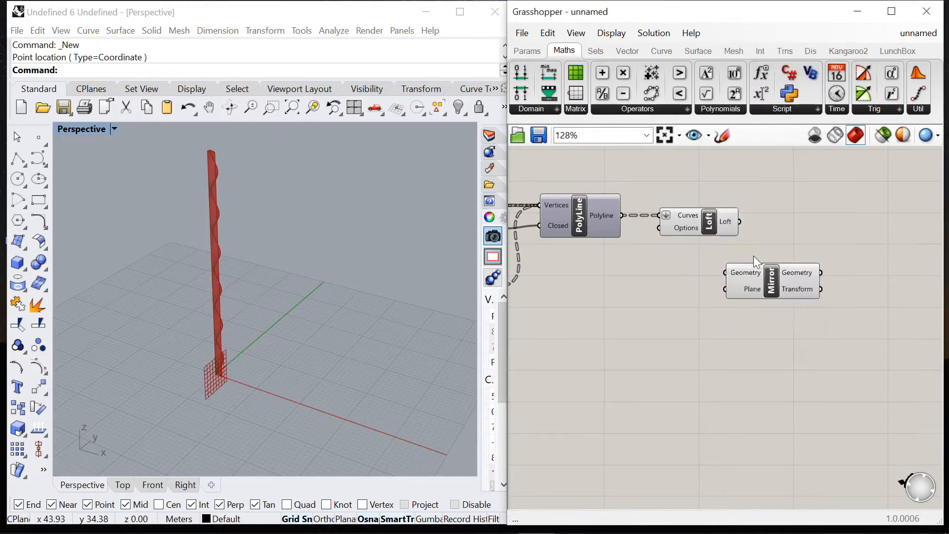
scroll(753, 256, up, 3)
drag(710, 289, 769, 279)
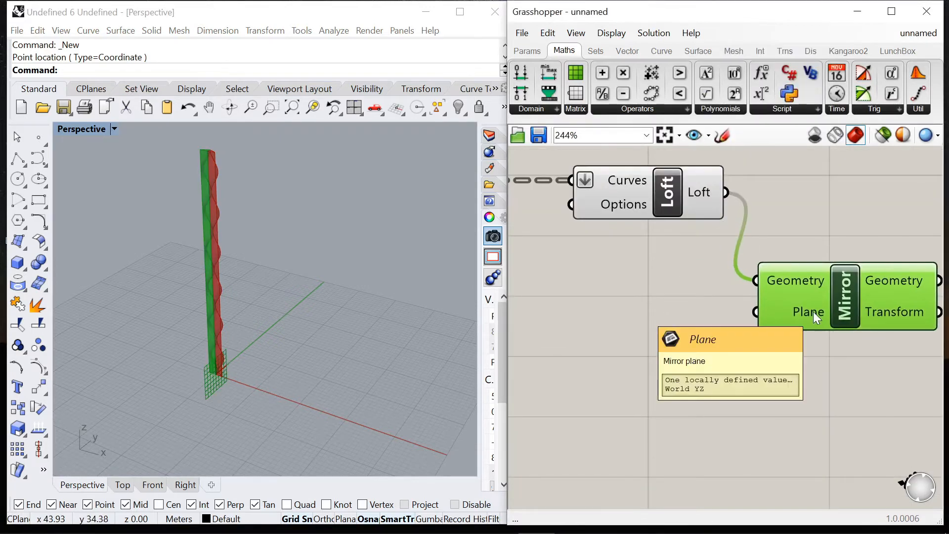
Add a YZ Plane component beside Mirror and connect its Plane output to the Mirror Plane input
double_click(678, 317)
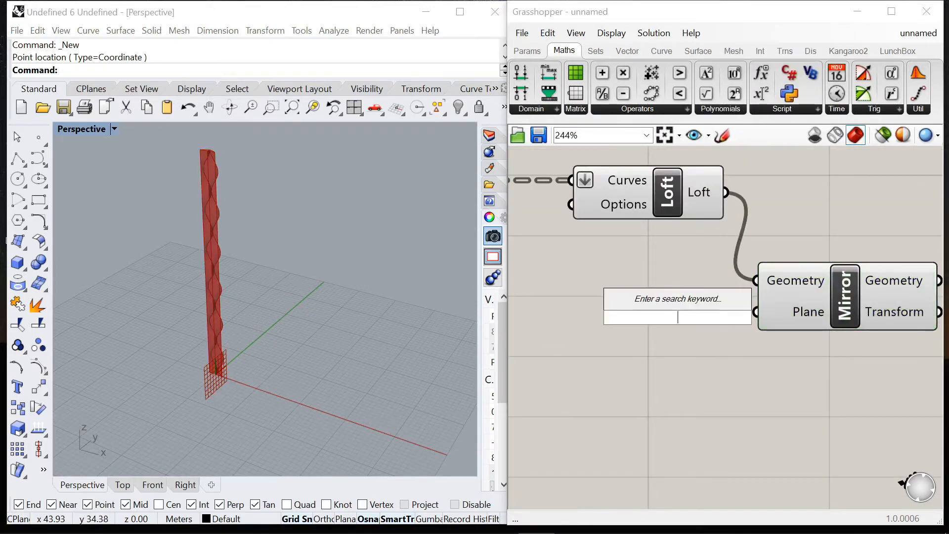
text(yz)
key(Return)
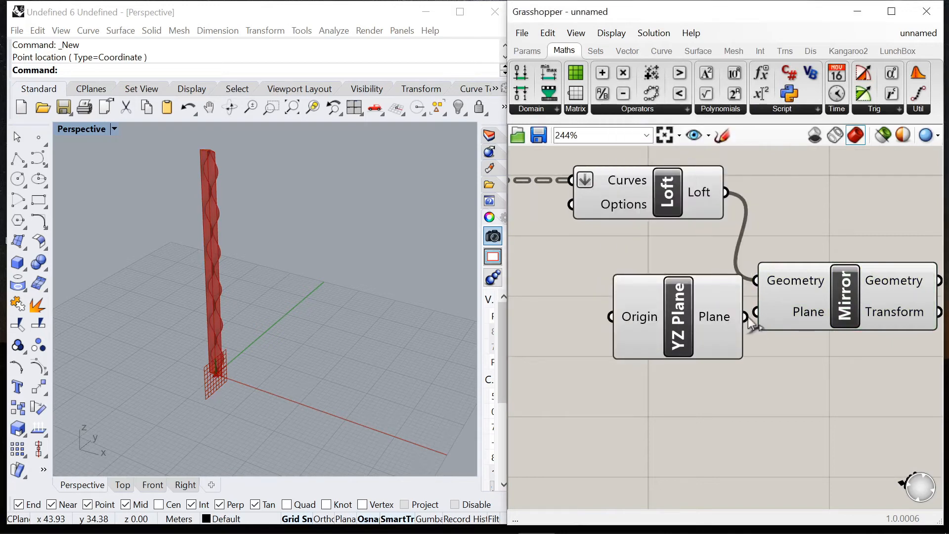
click(704, 312)
Turn on the preview of the Line component above Unit Z and look closely at the base of the fin
scroll(822, 266, down, 8)
scroll(628, 269, up, 5)
scroll(627, 269, up, 1)
click(659, 248)
right_click(636, 216)
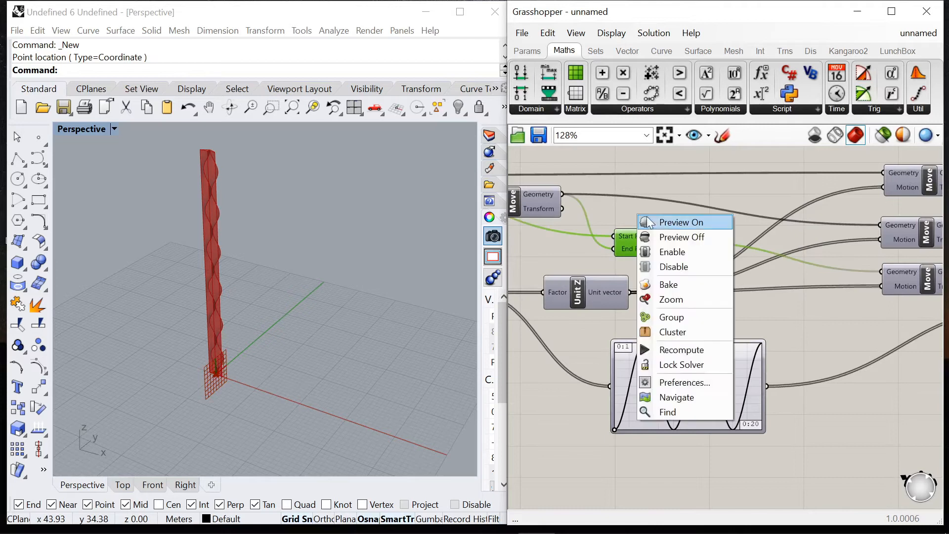
scroll(232, 375, up, 6)
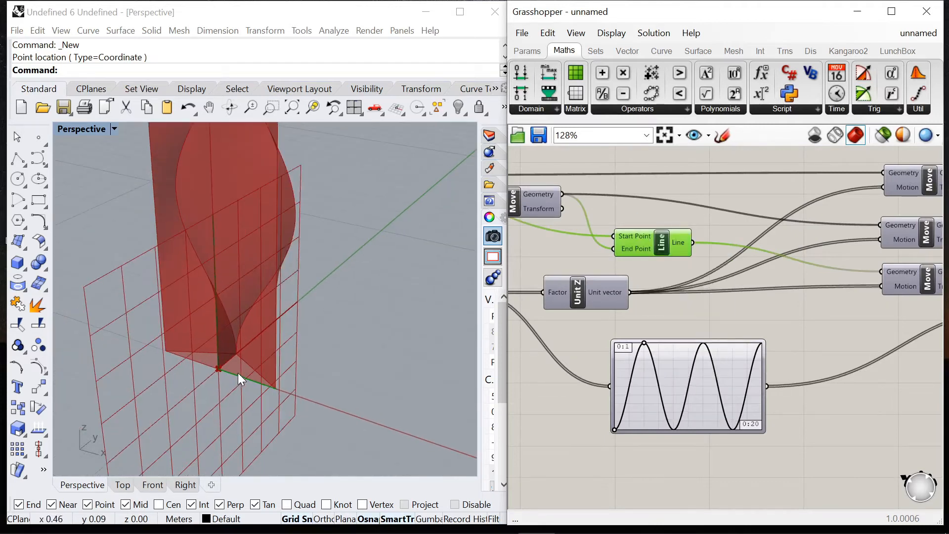
scroll(663, 283, down, 4)
scroll(686, 288, up, 4)
Add a Point On Curve component at 0.500 and feed it the base line from the Line component
double_click(716, 295)
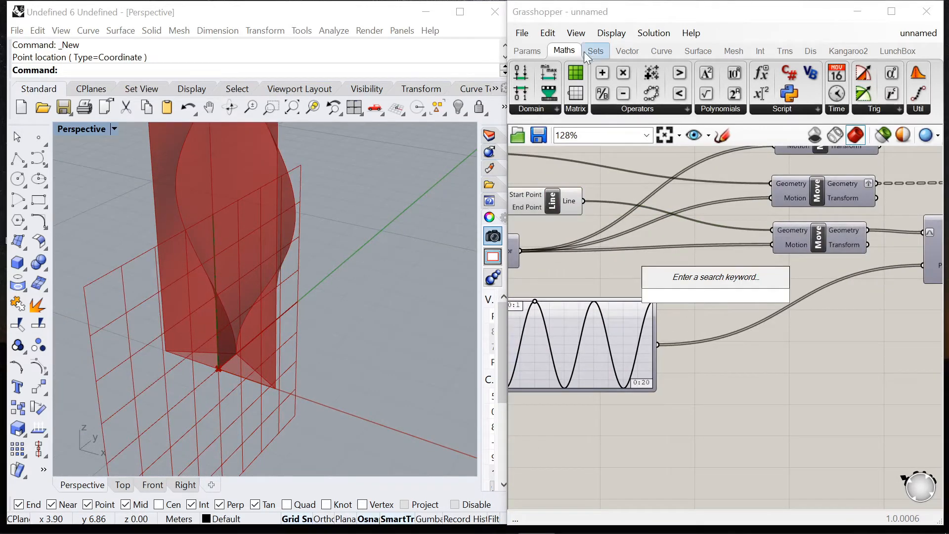
click(595, 52)
click(627, 53)
click(658, 54)
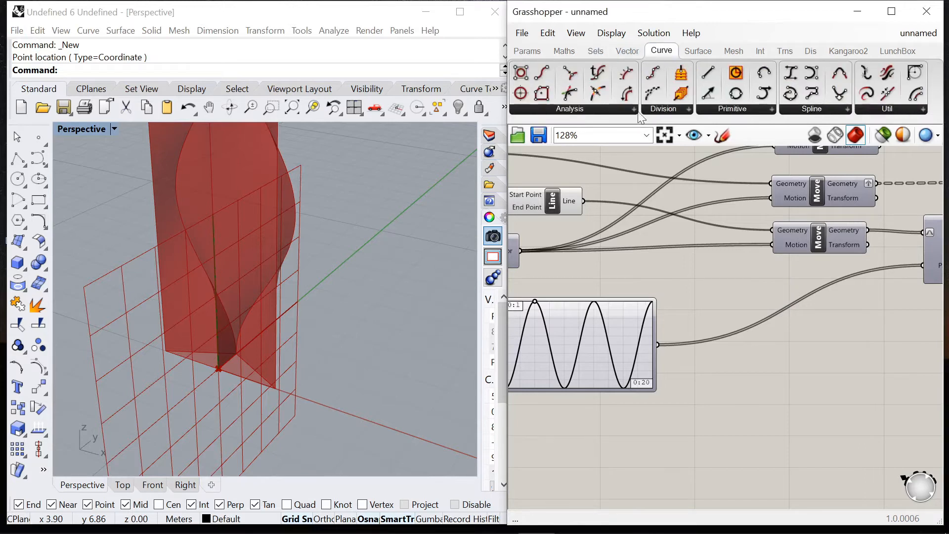
click(624, 109)
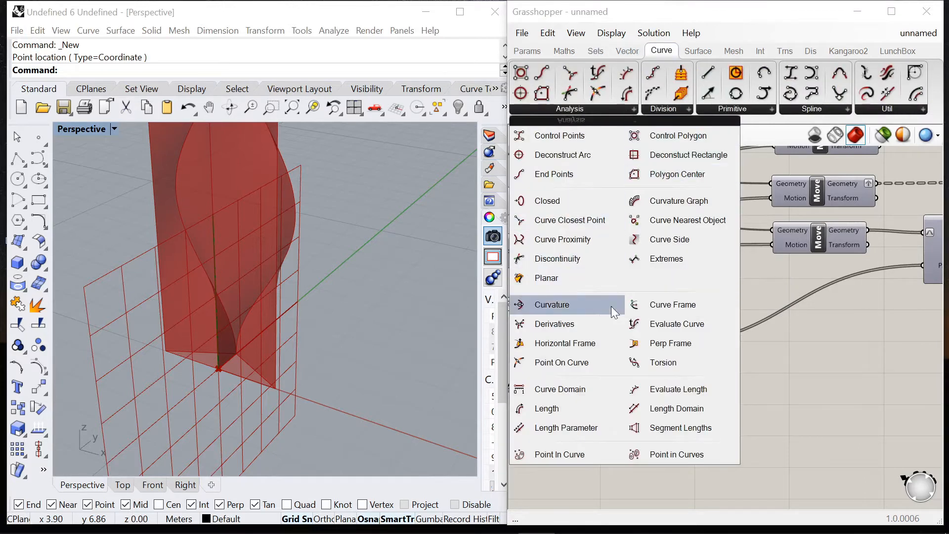
click(589, 361)
click(710, 289)
right_drag(597, 277, 689, 272)
drag(613, 245, 723, 269)
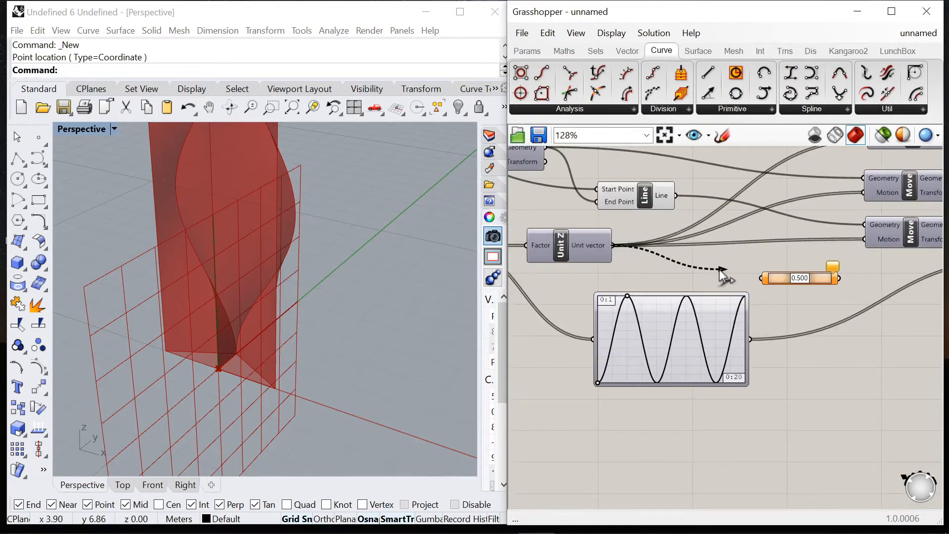
Connect the Point On Curve output to the YZ Plane Origin and tidy the positions of YZ Plane, Mirror and Loft
scroll(634, 268, down, 5)
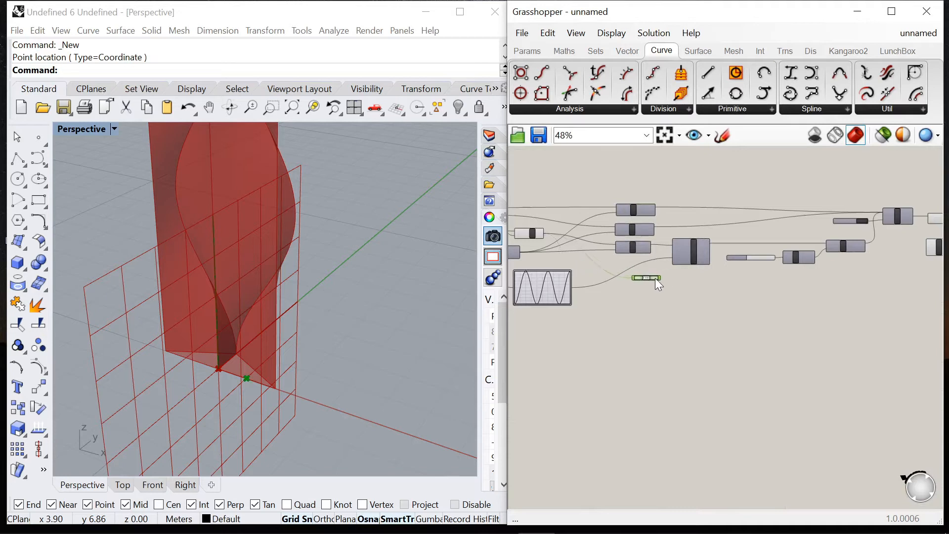
scroll(642, 282, down, 3)
scroll(781, 250, up, 9)
scroll(780, 248, down, 4)
scroll(621, 284, down, 3)
scroll(529, 290, up, 4)
scroll(622, 274, down, 3)
scroll(542, 282, up, 3)
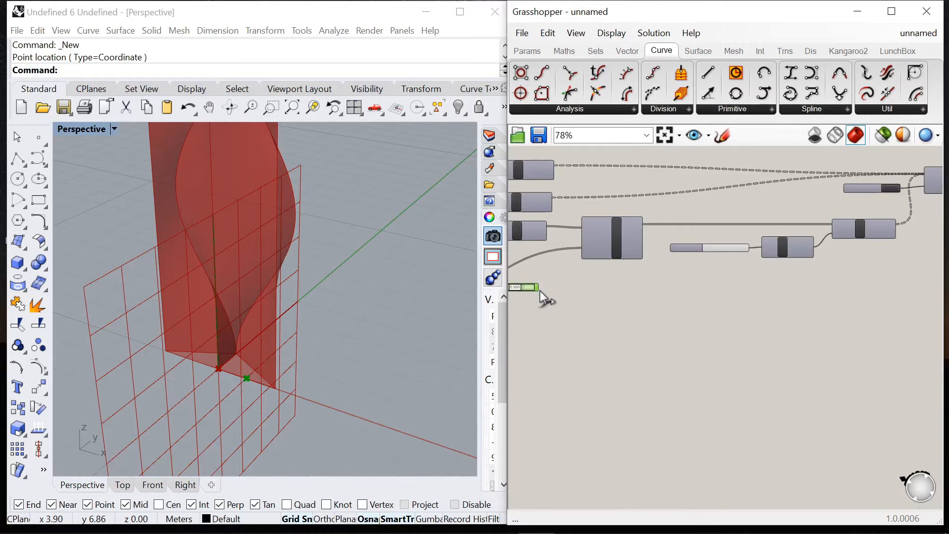
drag(541, 288, 872, 258)
drag(823, 234, 840, 260)
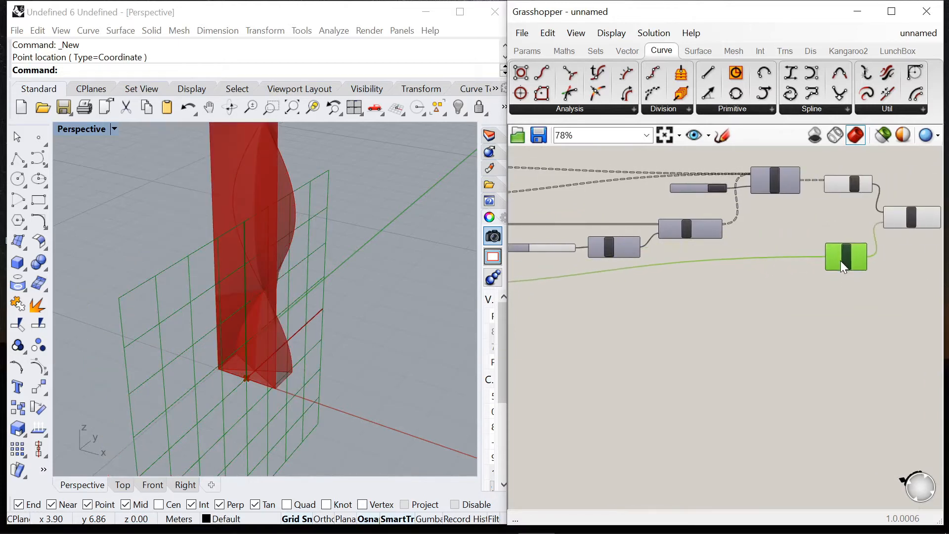
drag(898, 214, 905, 229)
drag(852, 185, 847, 218)
Turn off the preview of the Loft component
scroll(361, 299, down, 4)
click(745, 266)
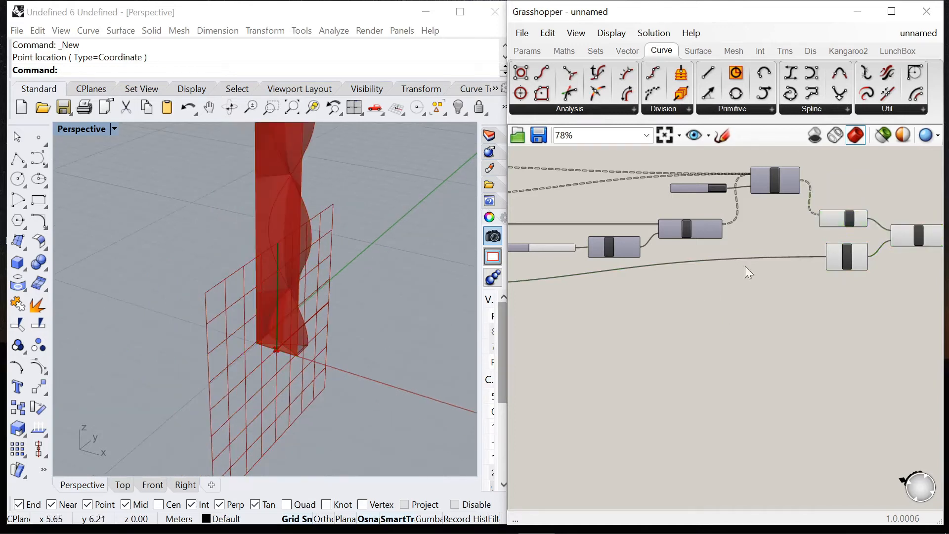
scroll(849, 256, up, 8)
scroll(390, 252, down, 6)
right_drag(341, 256, 370, 286)
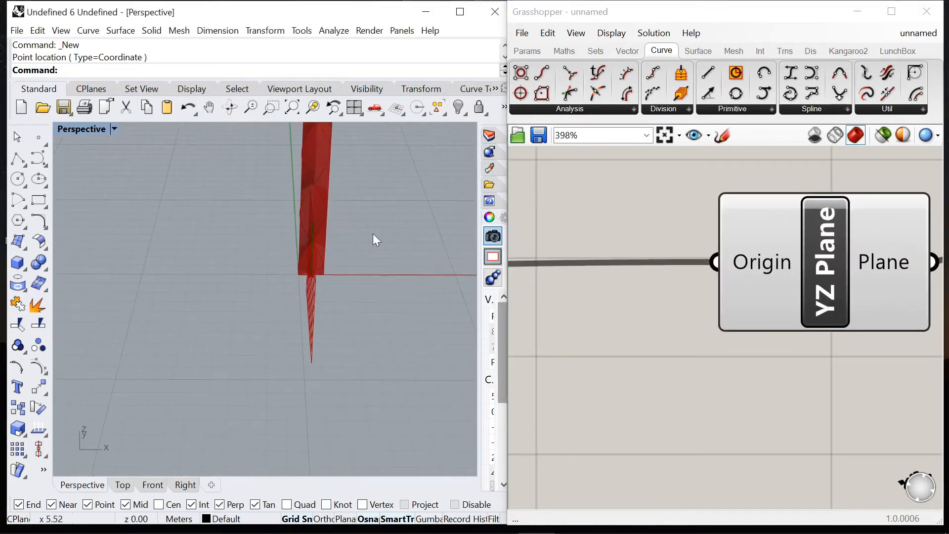
scroll(681, 247, down, 6)
click(665, 231)
right_click(678, 175)
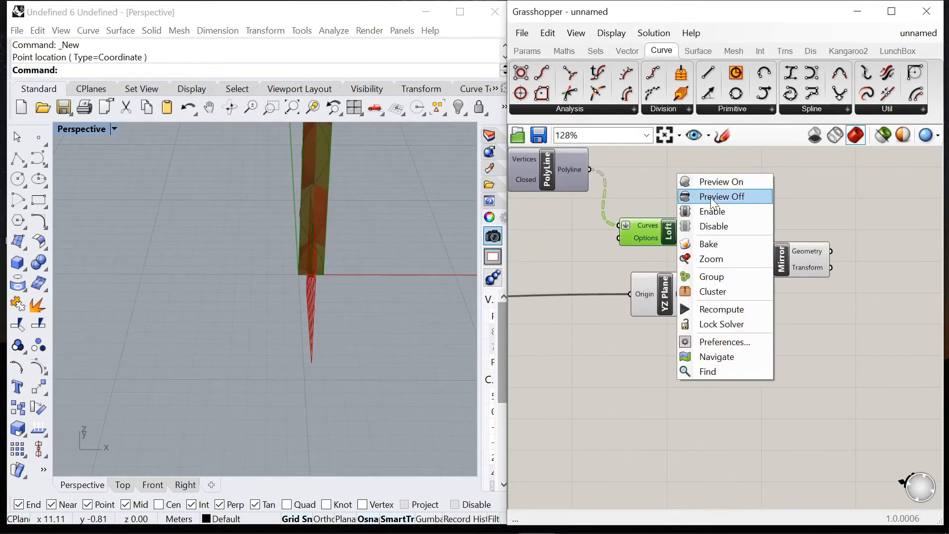
click(711, 198)
Turn off the preview of the YZ Plane component
scroll(357, 279, down, 4)
right_drag(359, 283, 322, 281)
click(641, 305)
right_click(545, 251)
click(579, 275)
scroll(313, 266, up, 3)
right_drag(233, 313, 176, 314)
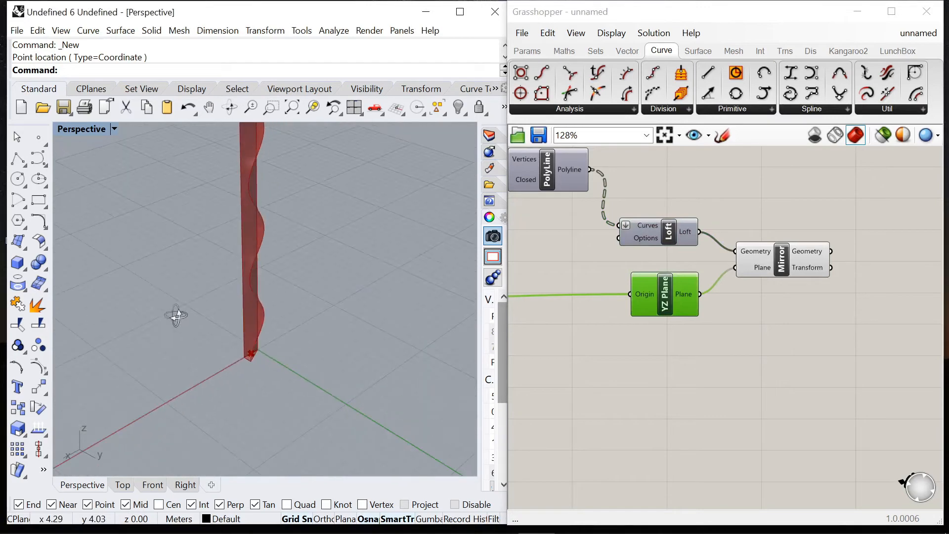
Hide the Mirror preview and show the Loft preview instead to compare the original fin
click(756, 254)
right_click(743, 194)
click(769, 216)
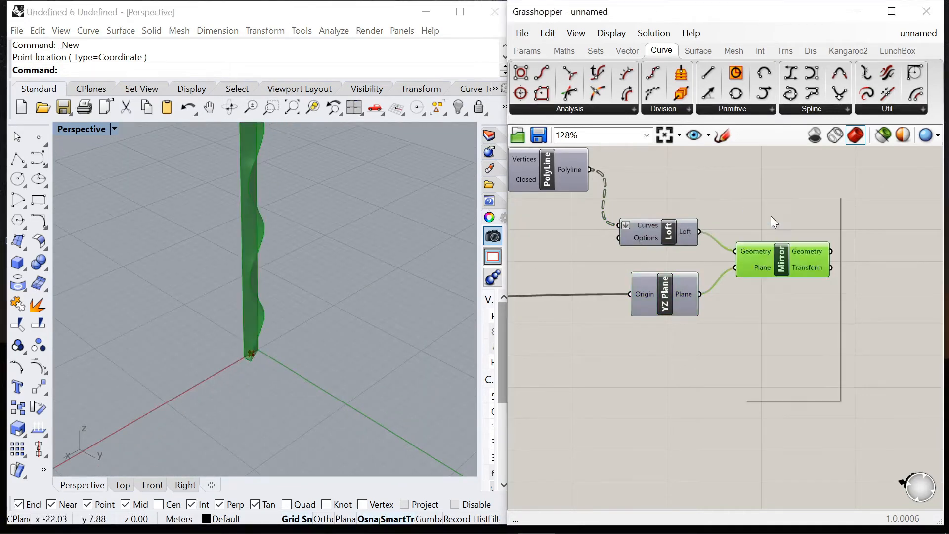
click(668, 231)
right_click(679, 167)
click(688, 169)
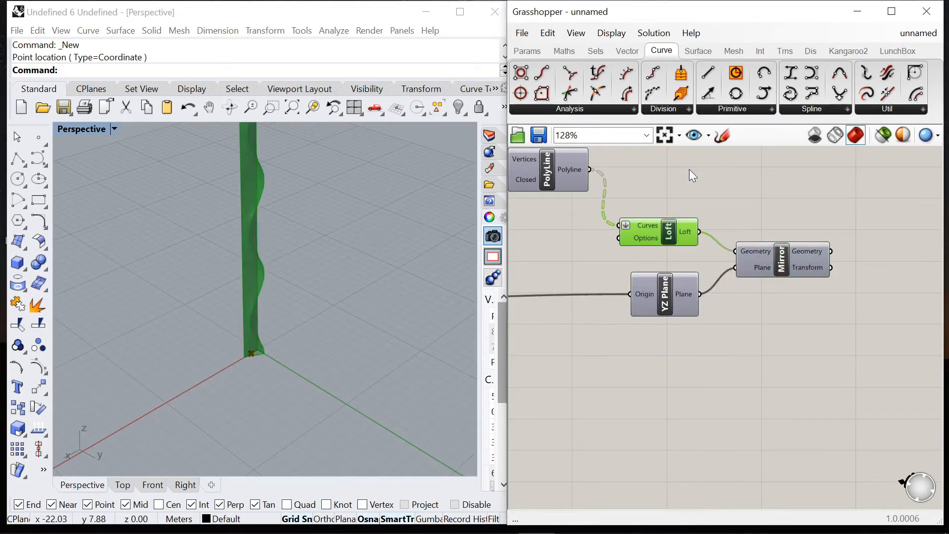
Show the Mirror preview again and hide the Loft preview
click(753, 250)
right_click(761, 190)
click(762, 194)
click(647, 235)
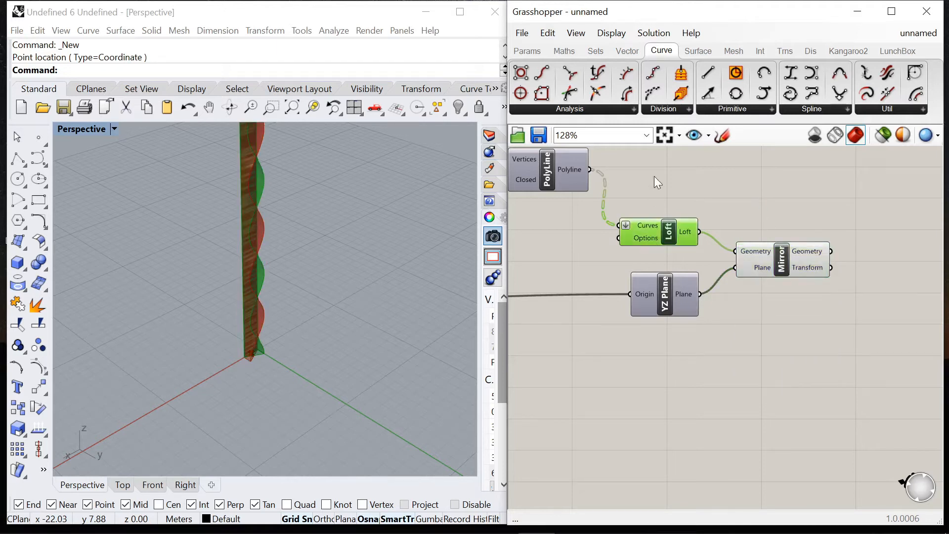
right_click(654, 176)
click(685, 199)
Add an empty Curve parameter on the free canvas below the Mirror part of the definition
scroll(783, 225, down, 10)
scroll(701, 219, up, 3)
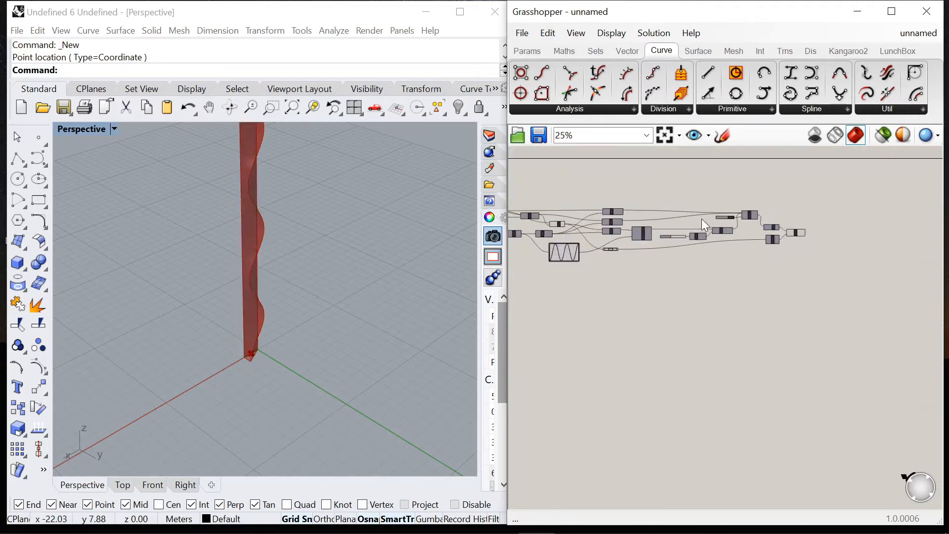
scroll(746, 280, up, 3)
scroll(735, 258, up, 3)
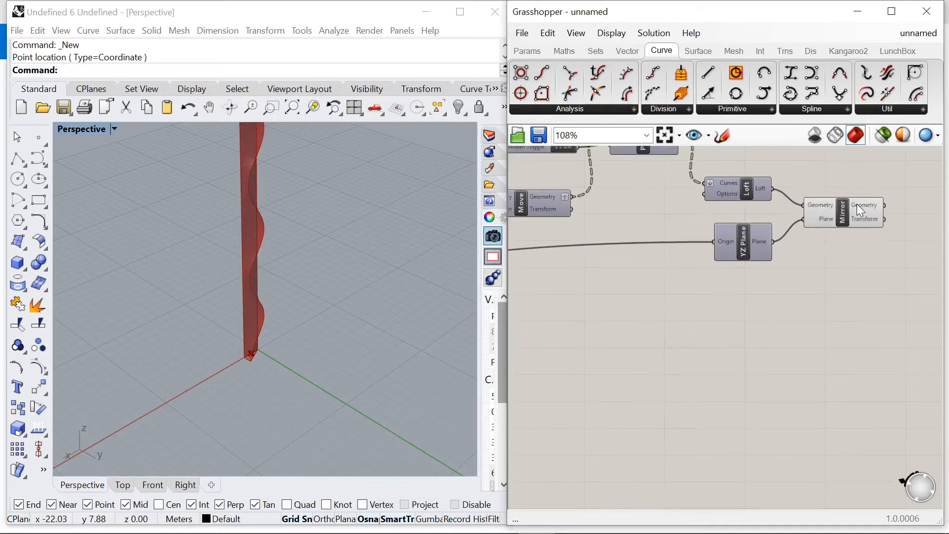
scroll(746, 247, down, 4)
scroll(681, 252, up, 2)
scroll(716, 256, down, 1)
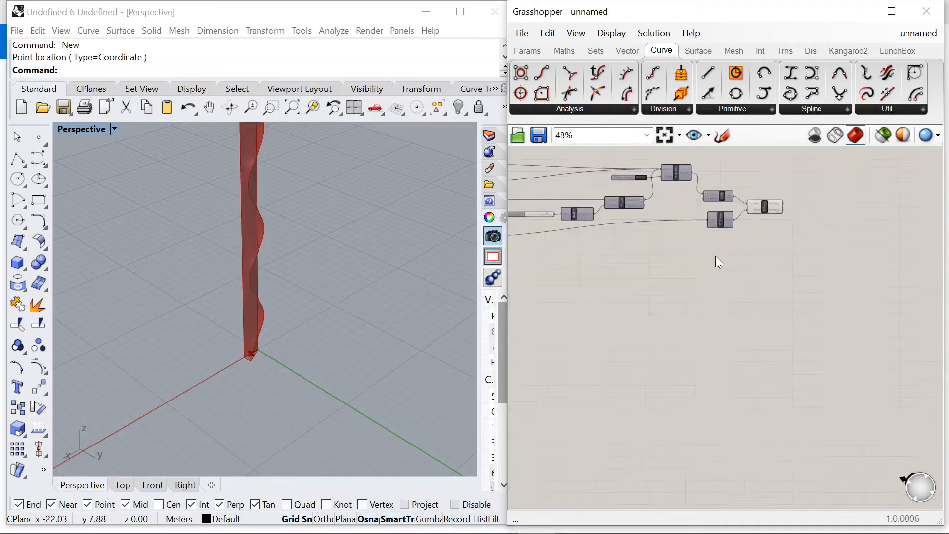
scroll(676, 278, up, 2)
double_click(676, 279)
text(curve)
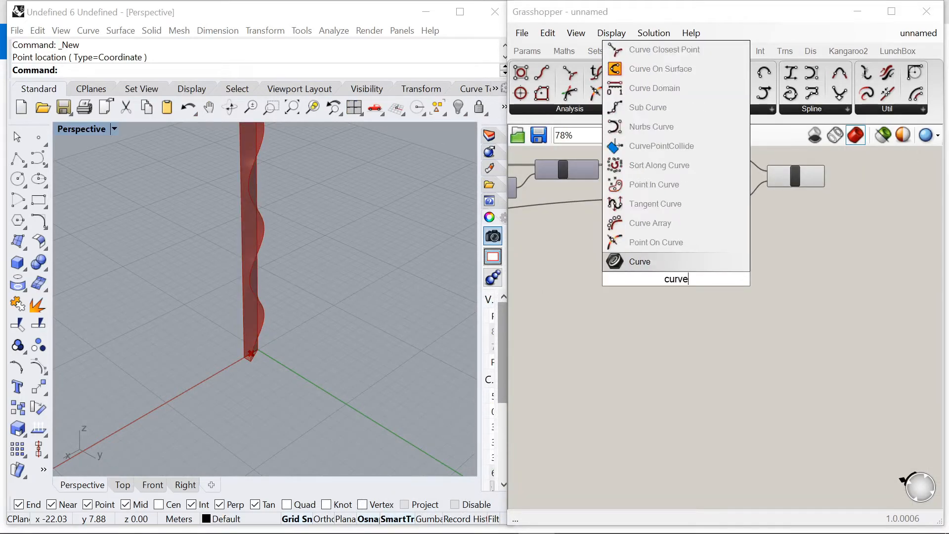
key(Return)
scroll(676, 278, up, 3)
Draw an ellipse in the Rhino Perspective view centred at 20,20, with its second axis ending at 20,0
scroll(231, 269, down, 6)
right_drag(230, 269, 358, 314)
scroll(297, 314, down, 4)
right_drag(297, 314, 357, 286)
scroll(356, 285, up, 6)
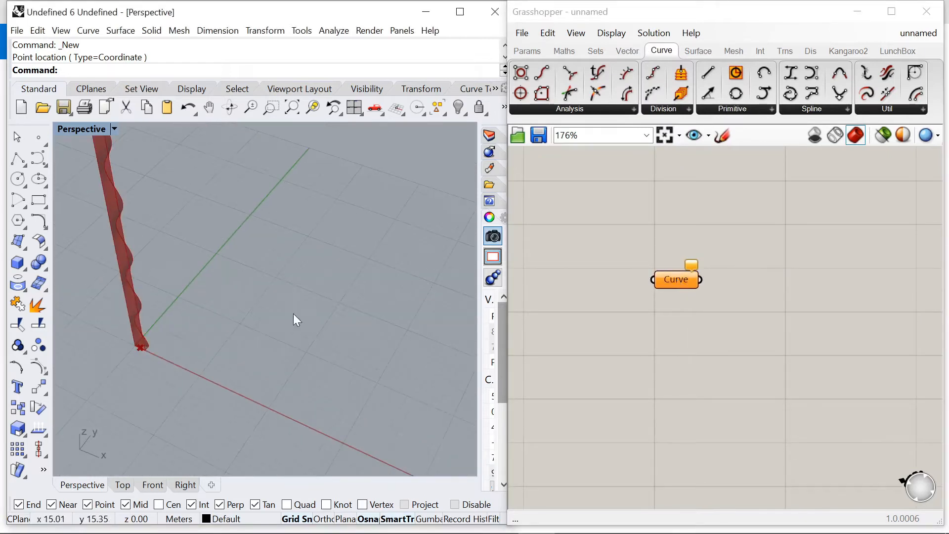
right_drag(293, 313, 335, 308)
click(45, 186)
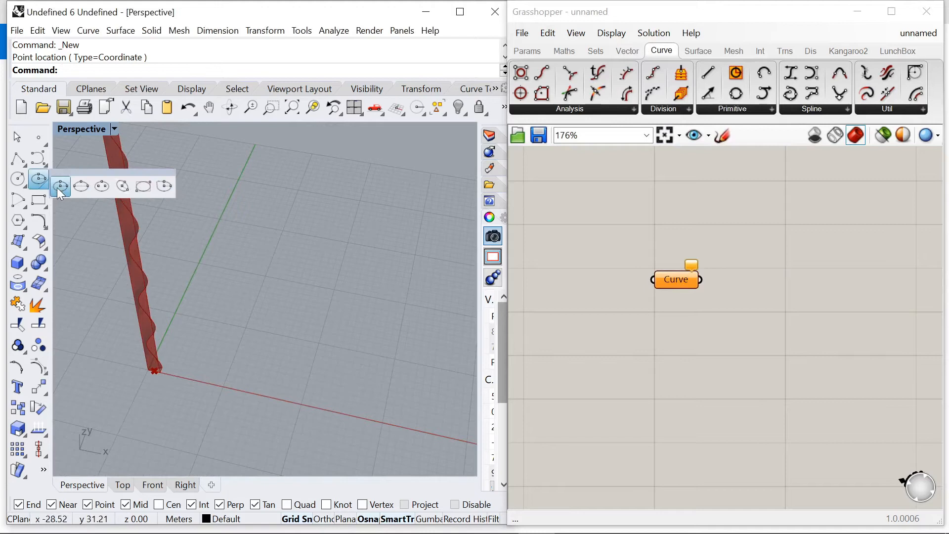
click(61, 187)
scroll(258, 274, down, 4)
scroll(307, 299, up, 3)
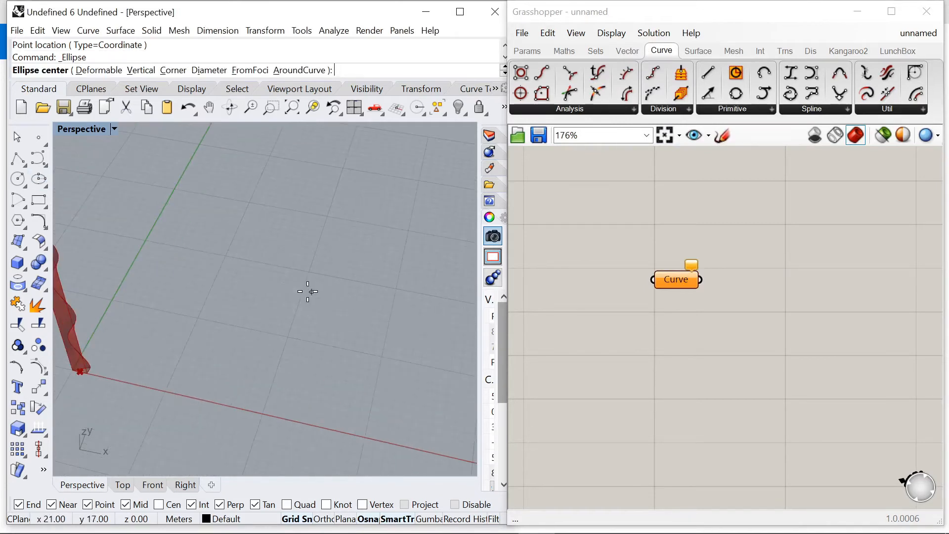
scroll(306, 286, down, 1)
click(306, 273)
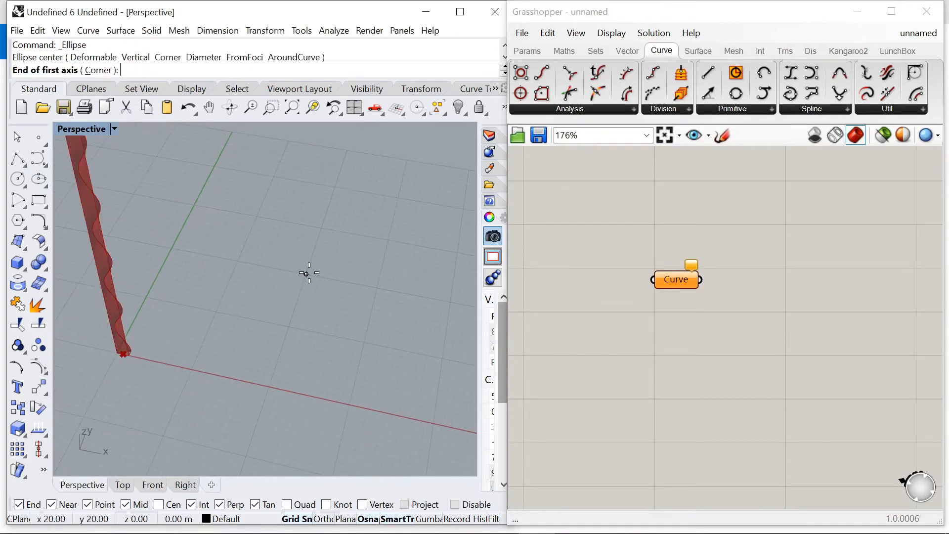
click(377, 288)
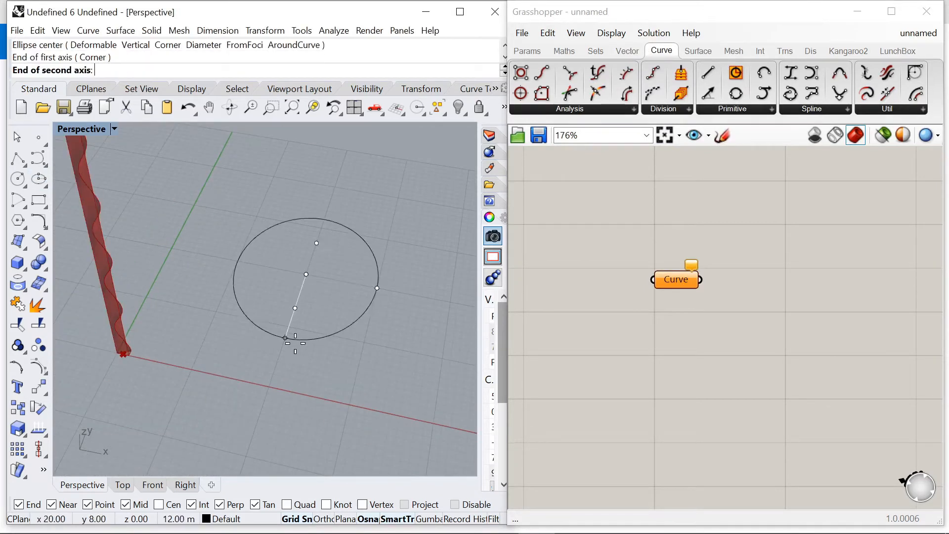
click(272, 379)
Set the drawn ellipse as the Curve parameter's single curve and internalise its data
right_click(671, 280)
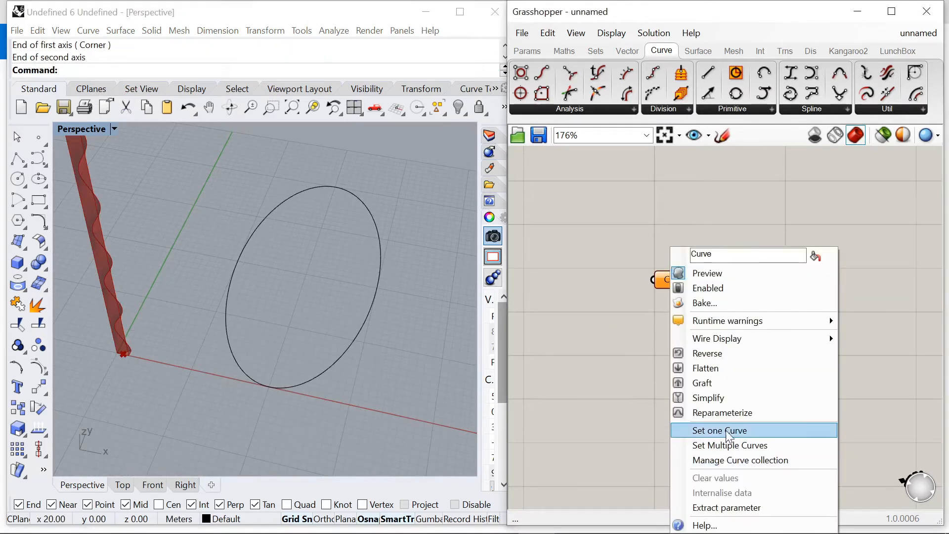
click(709, 432)
click(354, 336)
right_click(673, 280)
click(764, 492)
Add a Horizontal Frames component and connect the Curve parameter to its Curve input
scroll(367, 316, down, 7)
right_drag(367, 316, 367, 282)
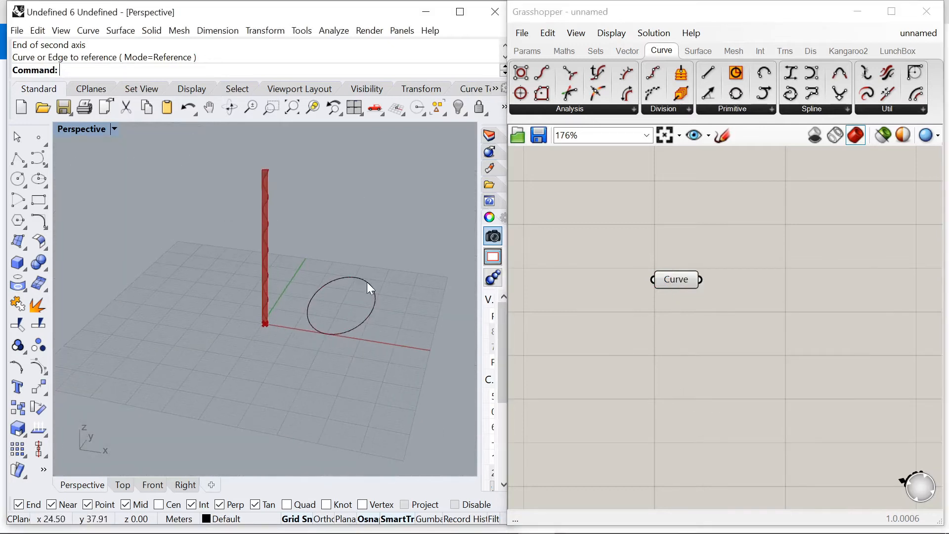
scroll(692, 270, down, 8)
scroll(675, 274, up, 8)
double_click(659, 280)
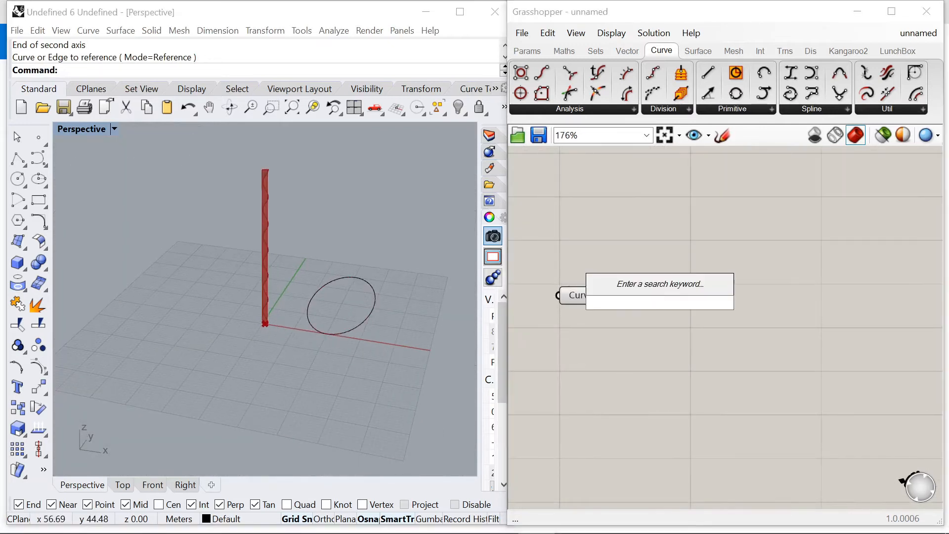
text(hori)
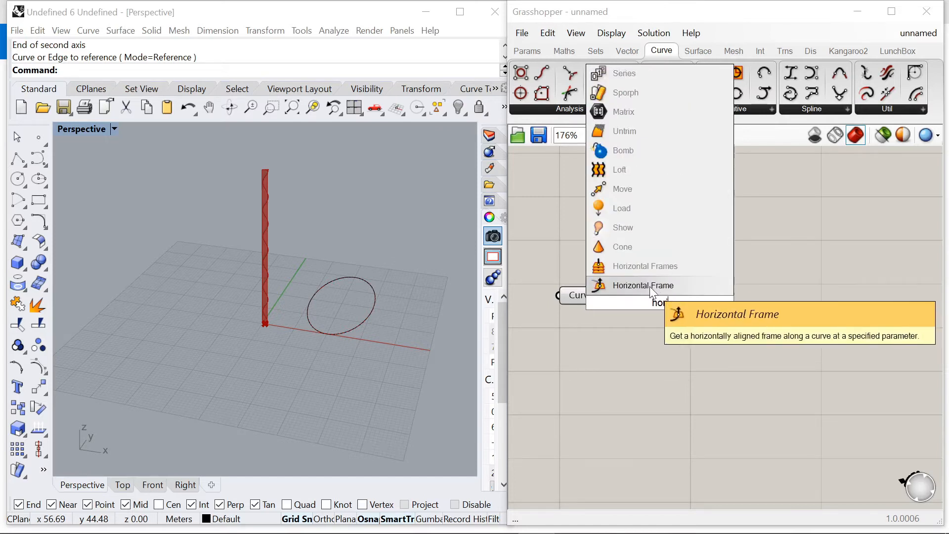
click(636, 268)
drag(649, 296, 703, 305)
drag(605, 296, 658, 285)
drag(583, 293, 584, 275)
Add an integer number slider ranging from 0 to 20 and connect it to the Horizontal Frames Count input
click(568, 331)
double_click(568, 332)
text(0<20)
key(Return)
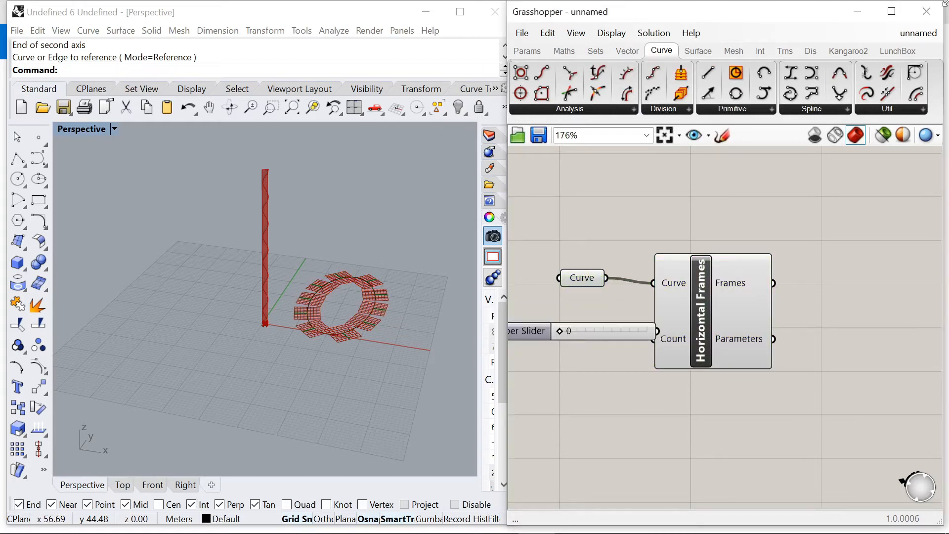
right_drag(522, 347, 673, 330)
drag(678, 313, 637, 311)
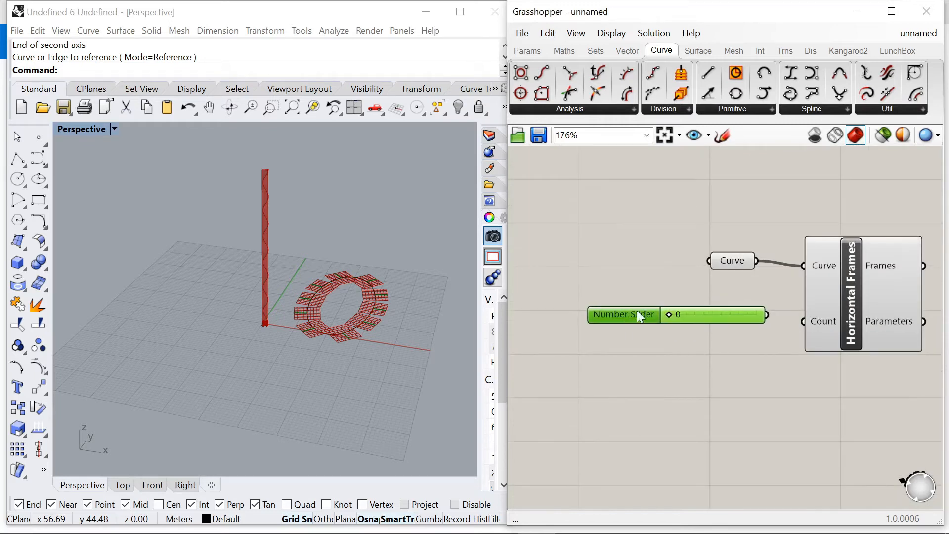
scroll(769, 317, up, 1)
drag(768, 315, 806, 323)
Set the Horizontal Frames count slider to 16 and view the frames around the ellipse
scroll(675, 315, up, 4)
drag(642, 315, 783, 329)
right_drag(375, 348, 398, 349)
scroll(371, 302, up, 5)
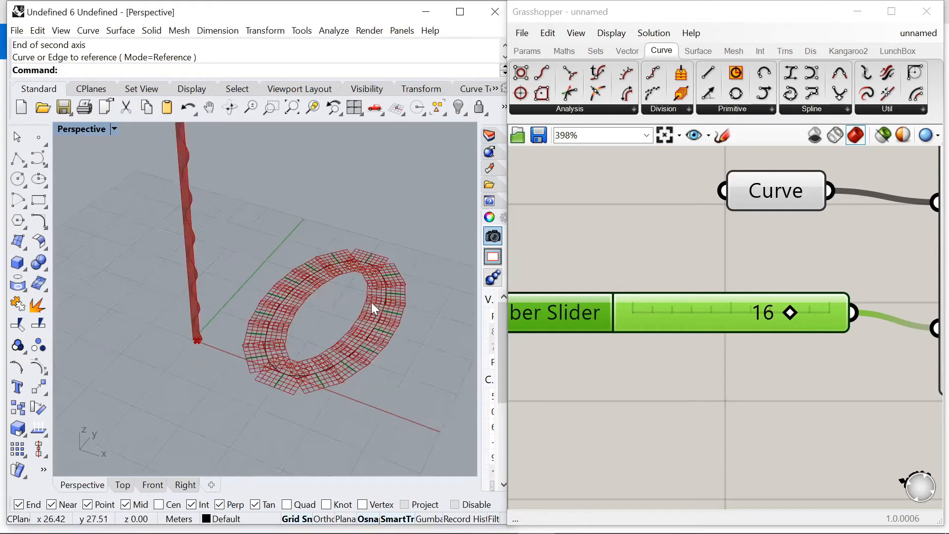
Move the Curve, slider and Horizontal Frames components near the YZ Plane and line up the inputs
scroll(601, 253, down, 10)
scroll(663, 241, up, 6)
scroll(741, 280, down, 3)
drag(741, 323, 605, 251)
drag(689, 266, 653, 247)
click(761, 220)
drag(544, 268, 545, 274)
drag(590, 240, 588, 243)
scroll(719, 257, up, 3)
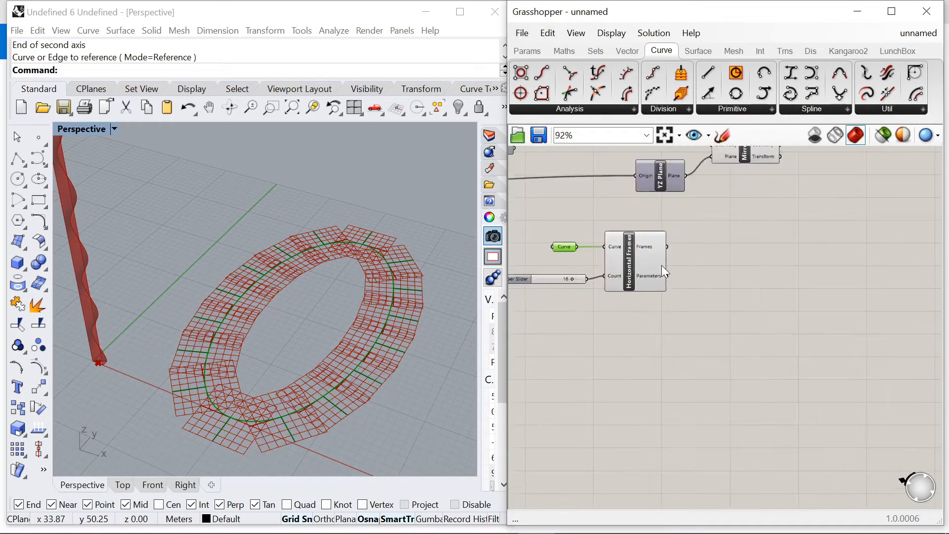
Add a Dispatch component and connect the Horizontal Frames' Frames output to its List input
double_click(730, 263)
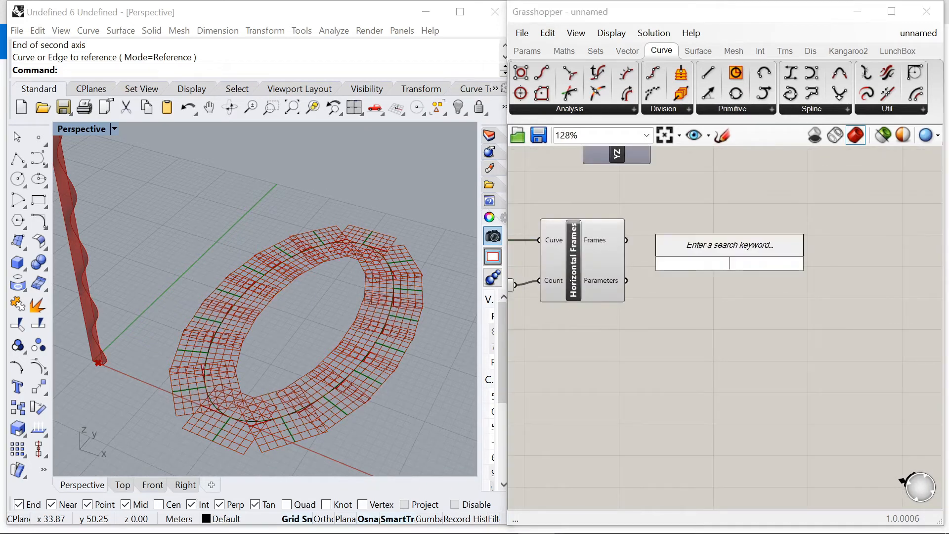
text(dispatch)
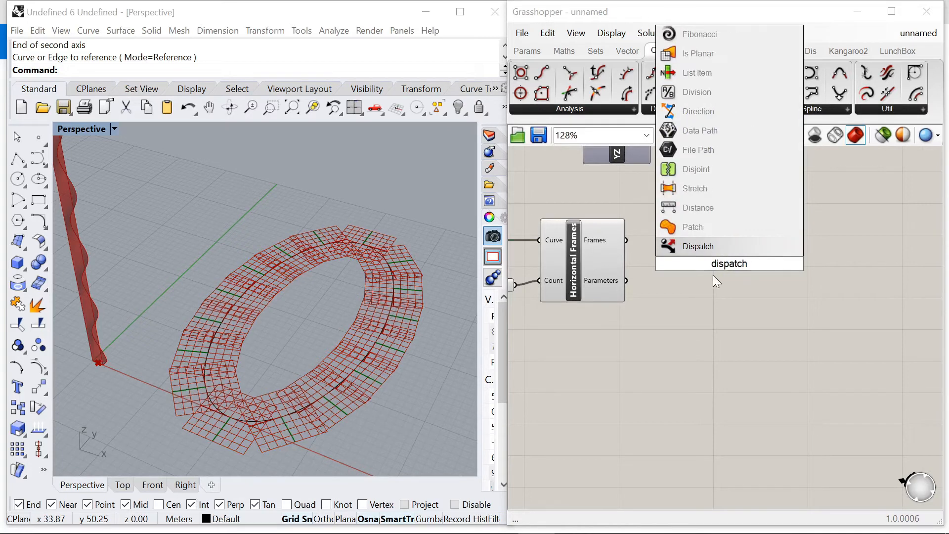
key(Return)
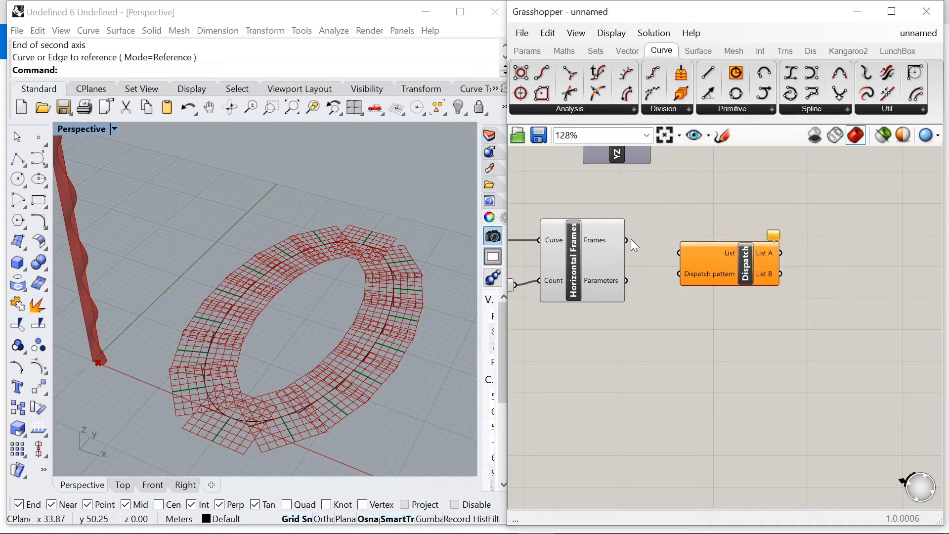
drag(724, 263, 752, 250)
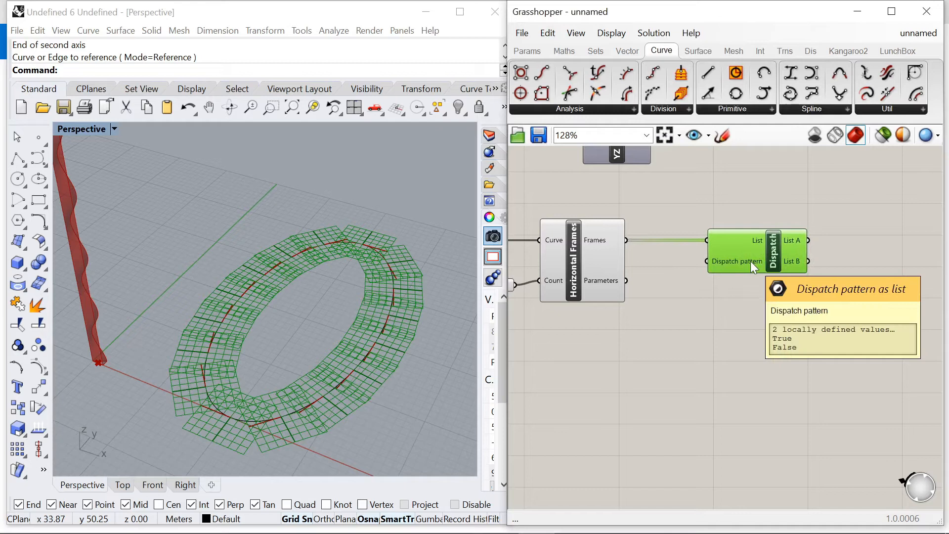
click(668, 281)
Add an Orient component next to the Dispatch component
scroll(668, 280, down, 4)
scroll(791, 237, up, 3)
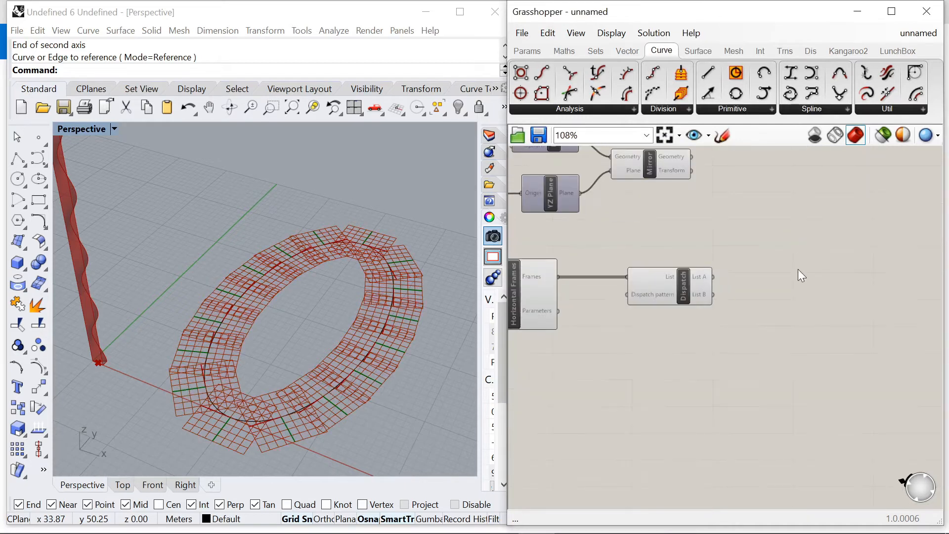
double_click(797, 268)
text(or)
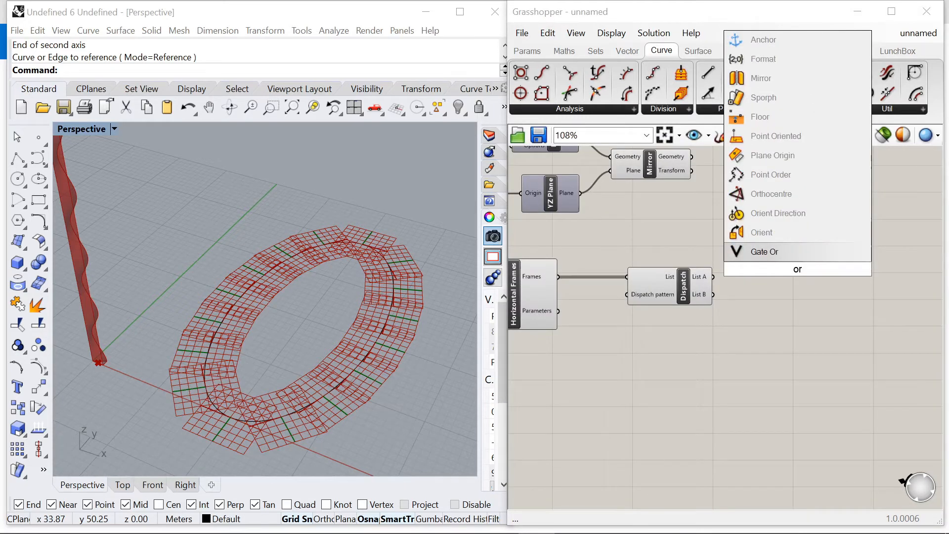
text(ient)
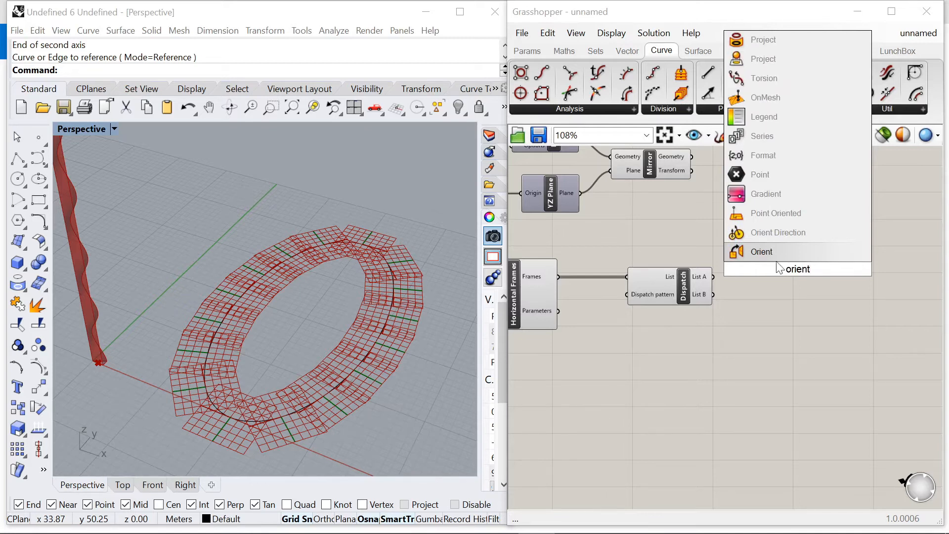
click(764, 250)
Add a Brep parameter above the Mirror component and connect the Loft output to it
scroll(764, 249, down, 2)
scroll(627, 189, up, 3)
click(627, 189)
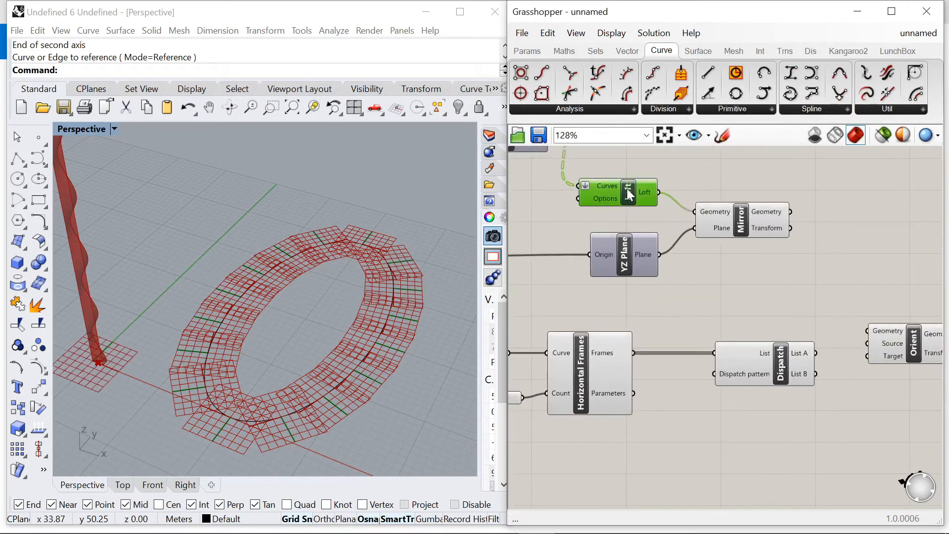
scroll(721, 184, down, 2)
scroll(689, 188, up, 3)
double_click(689, 187)
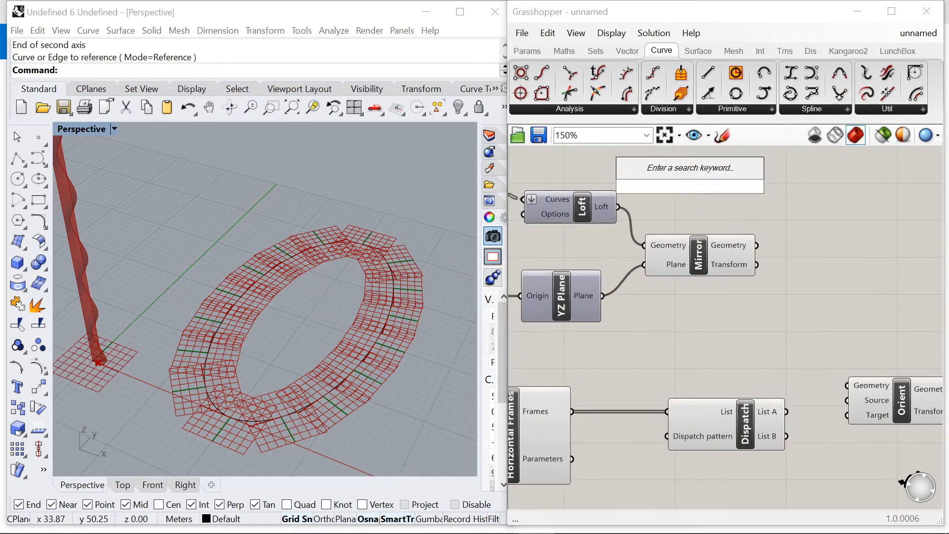
text(brep)
key(Return)
drag(618, 210, 788, 194)
Turn off the preview of the Mirror component
click(728, 244)
click(716, 255)
middle_click(712, 257)
click(685, 188)
Reposition the Orient component beside Dispatch and connect the Brep parameter to its Geometry input
right_drag(840, 316, 711, 257)
scroll(721, 266, down, 1)
click(752, 297)
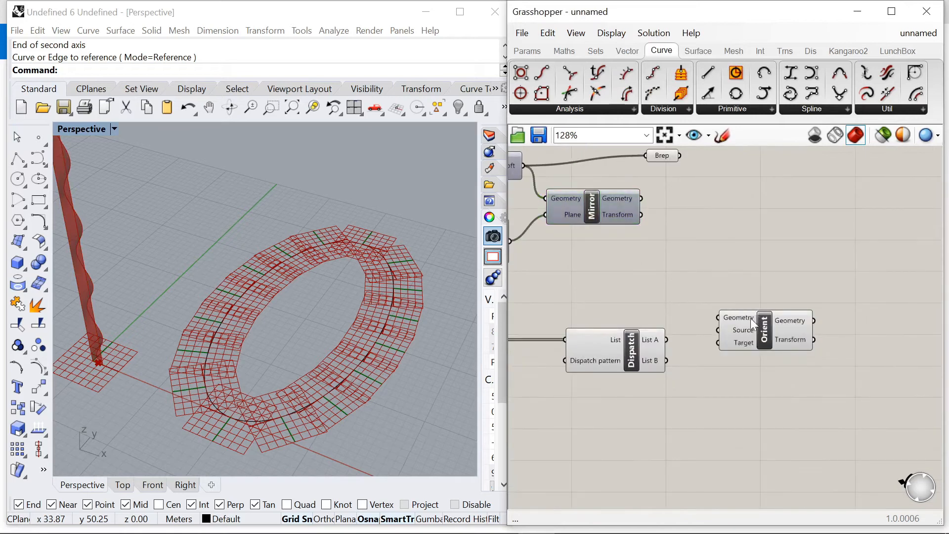
drag(752, 319, 778, 302)
mouse_move(680, 156)
mouse_down()
mouse_move(714, 199)
mouse_move(745, 299)
mouse_move(802, 322)
mouse_move(676, 173)
mouse_up()
click(737, 268)
scroll(778, 271, down, 2)
scroll(684, 201, up, 1)
drag(707, 202, 711, 198)
Connect the input feeding the YZ Plane's Origin to the Orient Source input and Dispatch's List A to its Target input
scroll(776, 244, down, 4)
scroll(639, 292, up, 5)
scroll(744, 222, down, 7)
scroll(741, 219, up, 4)
drag(535, 234, 818, 222)
scroll(864, 257, up, 6)
click(750, 276)
scroll(749, 277, down, 4)
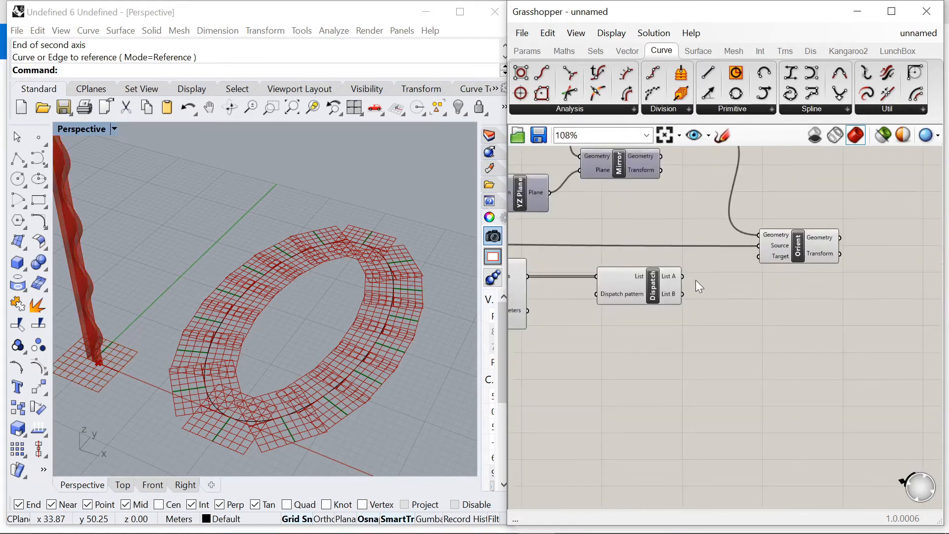
drag(682, 276, 758, 256)
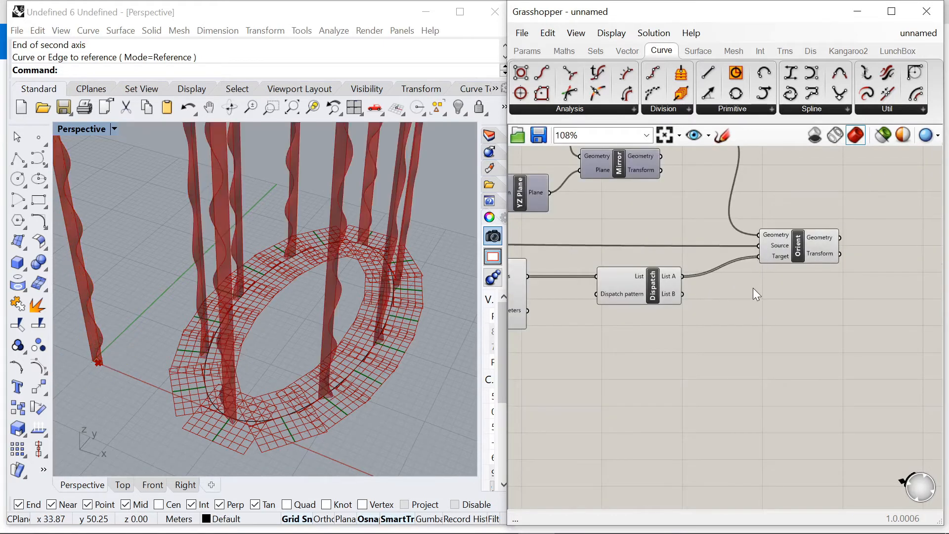
Duplicate the Orient component with its connections and place the two Orient components one above the other
scroll(726, 241, down, 3)
scroll(733, 254, up, 5)
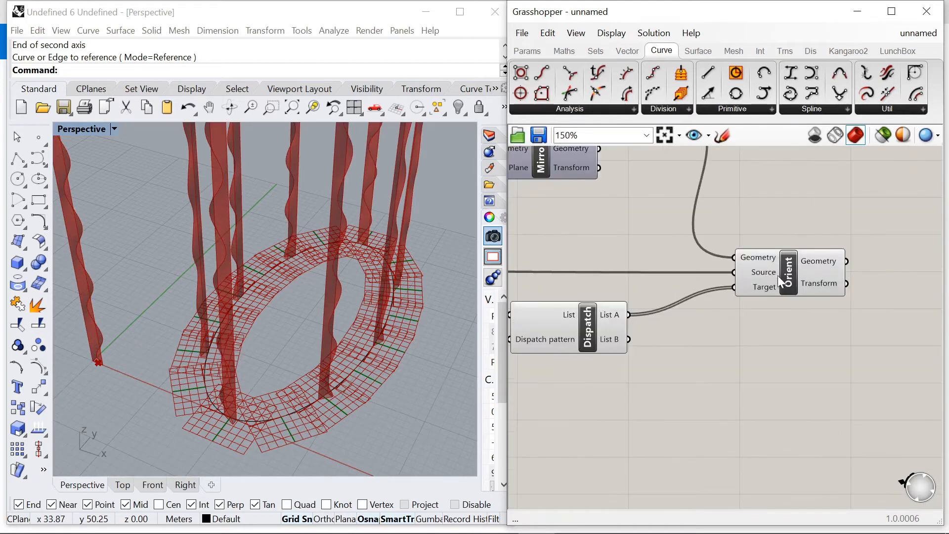
alt+drag(777, 275, 786, 250)
drag(780, 320, 781, 295)
click(803, 352)
scroll(803, 272, down, 5)
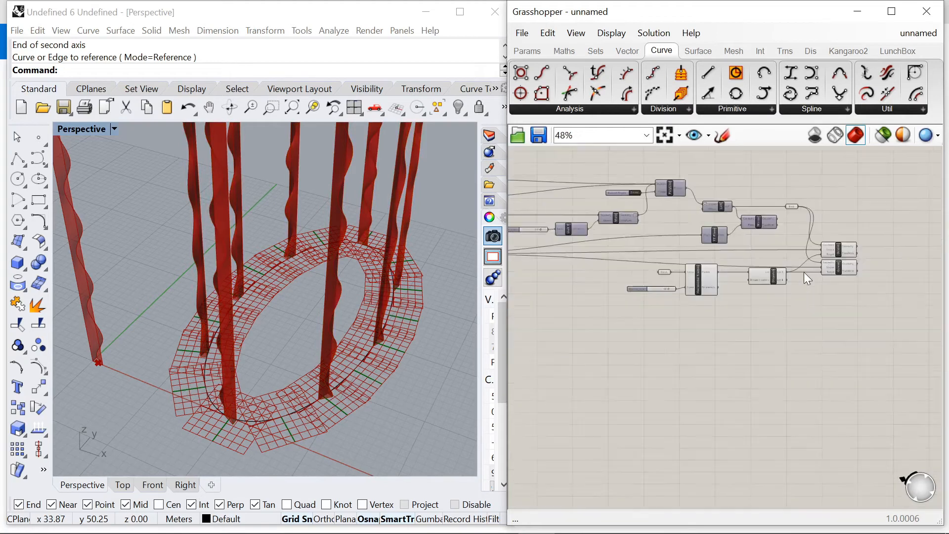
Move the ellipse Curve, count slider, Horizontal Frames and Dispatch components lower, clear of the Orient wires
scroll(755, 274, up, 3)
scroll(738, 263, down, 5)
scroll(693, 261, up, 4)
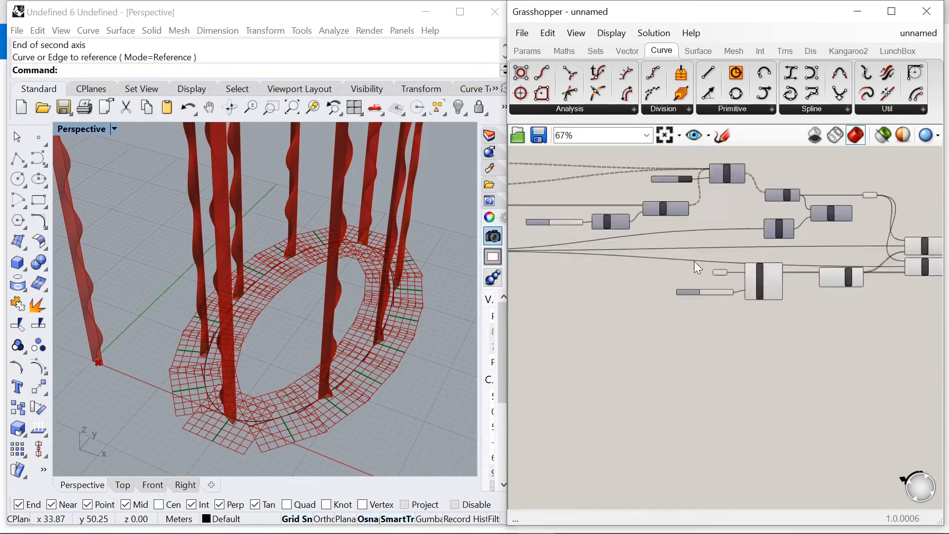
scroll(656, 254, up, 1)
scroll(580, 248, down, 1)
drag(579, 245, 809, 316)
drag(701, 280, 695, 290)
drag(780, 276, 755, 285)
click(806, 255)
Add a second Brep parameter and connect the Mirror component's Geometry output to it
scroll(889, 231, up, 2)
right_drag(890, 231, 809, 248)
scroll(809, 248, down, 2)
scroll(754, 204, up, 3)
scroll(702, 200, down, 1)
double_click(700, 248)
text(brep)
key(Return)
scroll(690, 233, up, 4)
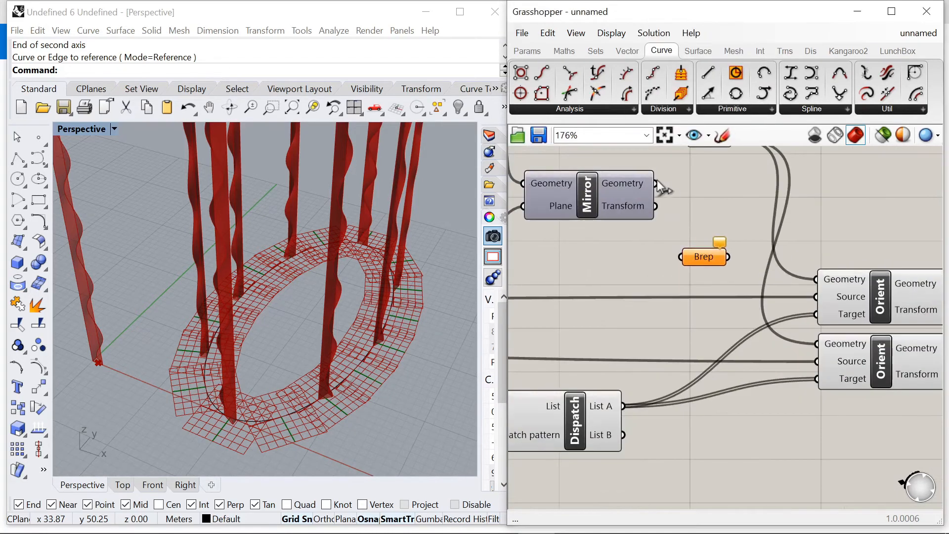
drag(655, 183, 681, 256)
Connect the mirrored Brep to the second Orient's Geometry input and Dispatch's List B to its Target input
scroll(698, 258, down, 2)
right_drag(699, 258, 695, 295)
click(702, 212)
right_click(695, 157)
click(722, 182)
scroll(102, 345, up, 2)
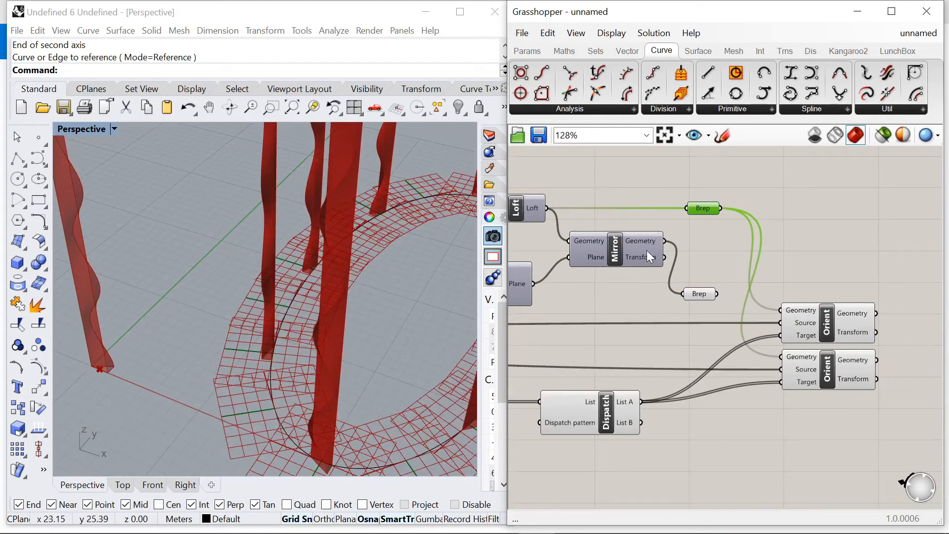
scroll(691, 282, up, 1)
drag(685, 259, 762, 332)
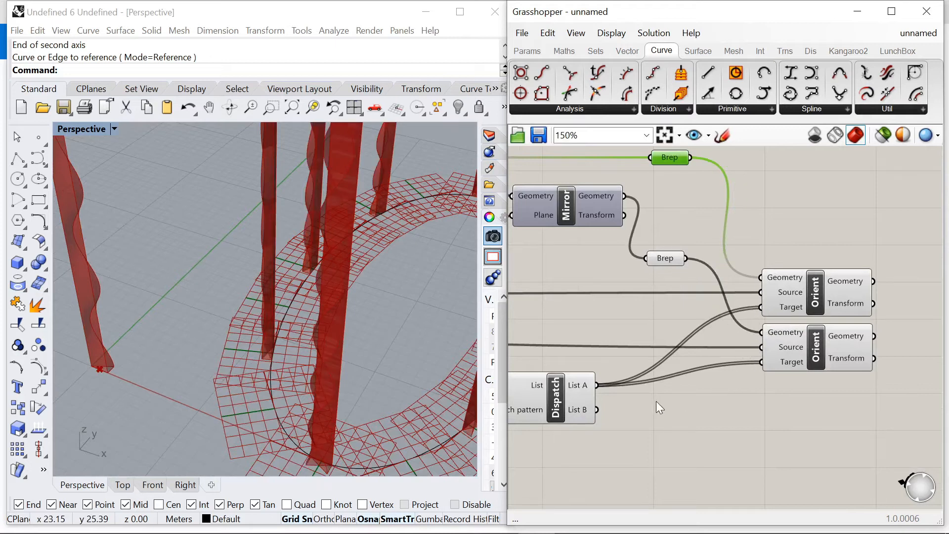
drag(597, 409, 761, 362)
Examine the original and mirrored fins standing around the ellipse and the components that drive them
right_drag(337, 331, 278, 349)
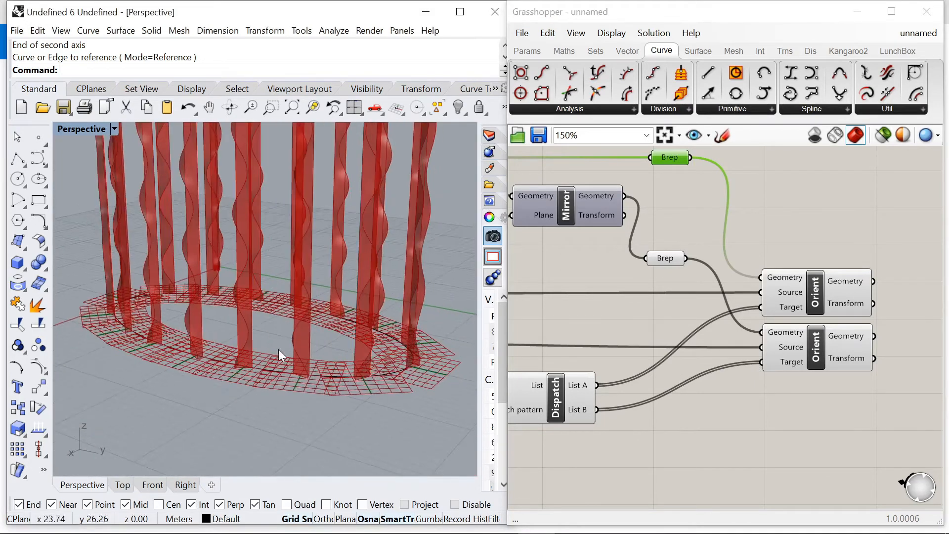
scroll(281, 342, down, 11)
scroll(294, 286, up, 5)
scroll(716, 242, down, 4)
scroll(708, 253, up, 2)
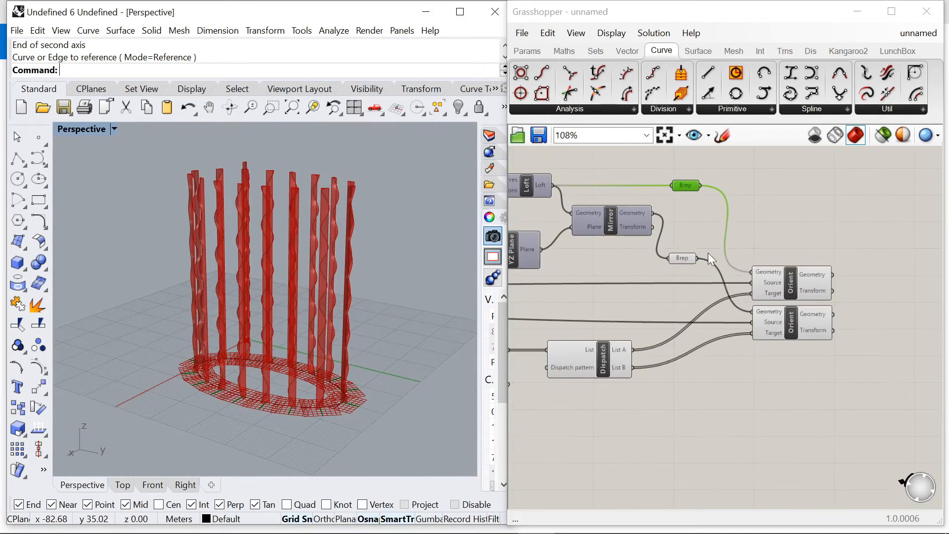
click(683, 257)
scroll(795, 230, down, 7)
scroll(687, 269, up, 8)
scroll(678, 247, down, 5)
scroll(687, 247, up, 5)
scroll(672, 245, down, 5)
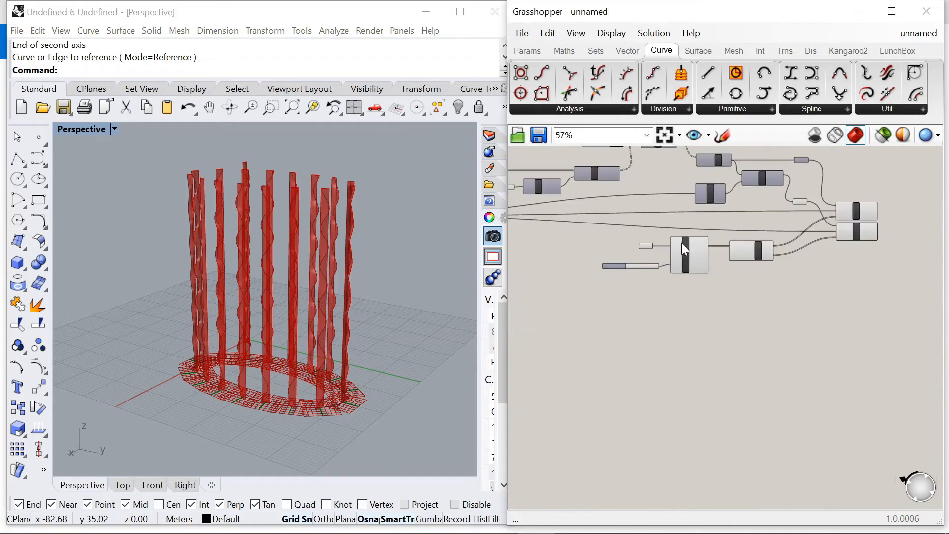
scroll(663, 245, up, 4)
scroll(632, 246, down, 2)
scroll(634, 247, up, 2)
Rearrange the Curve parameter and the count slider feeding Horizontal Frames, leaving more space between them
click(596, 286)
scroll(668, 243, down, 3)
scroll(667, 245, up, 3)
click(662, 244)
mouse_move(659, 242)
mouse_down()
mouse_move(682, 246)
mouse_move(647, 243)
mouse_up()
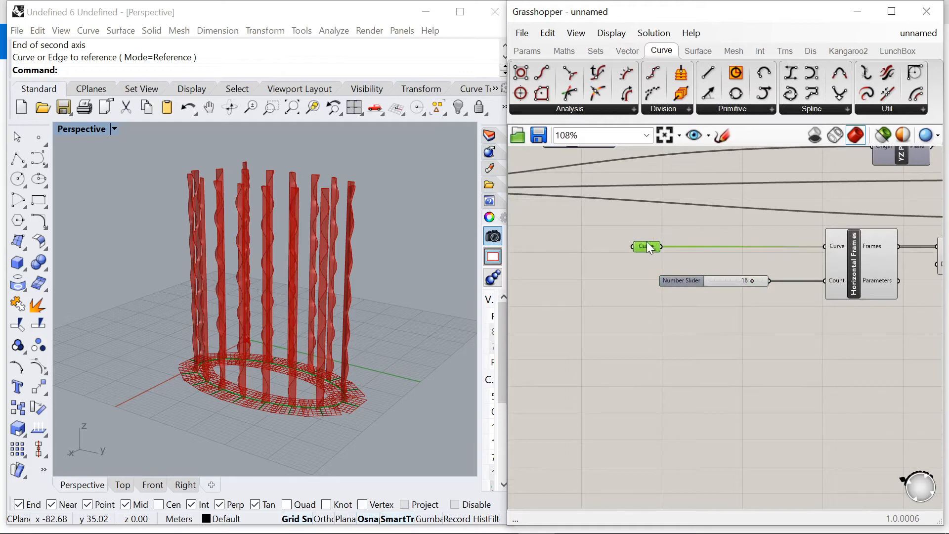
drag(678, 279, 719, 279)
Add a Move component below the ellipse Curve parameter and the count slider
scroll(641, 242, up, 4)
click(605, 254)
scroll(643, 244, down, 4)
scroll(662, 267, up, 4)
double_click(666, 286)
text(mo)
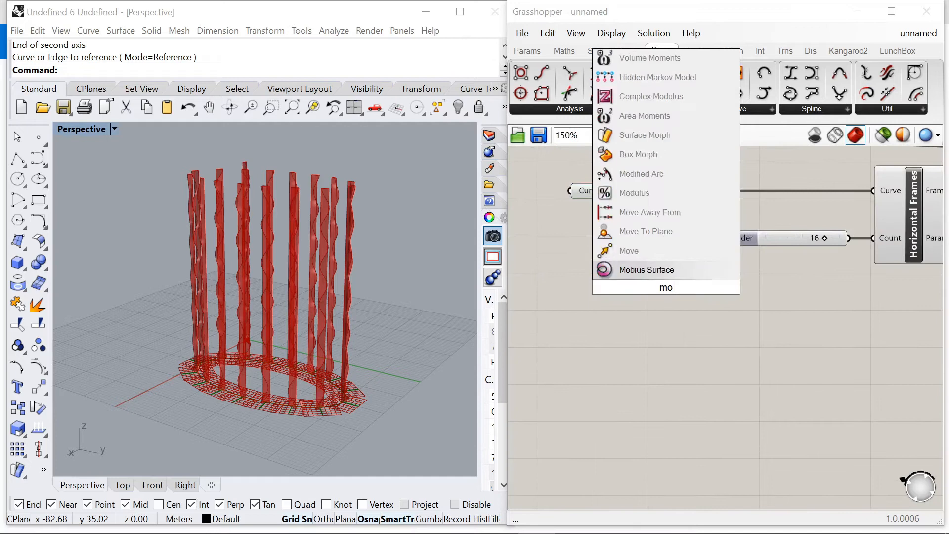
text(ve)
key(Return)
Connect the ellipse Curve parameter to the Move component's Geometry input and shift Move farther below the slider
scroll(594, 219, up, 2)
click(591, 180)
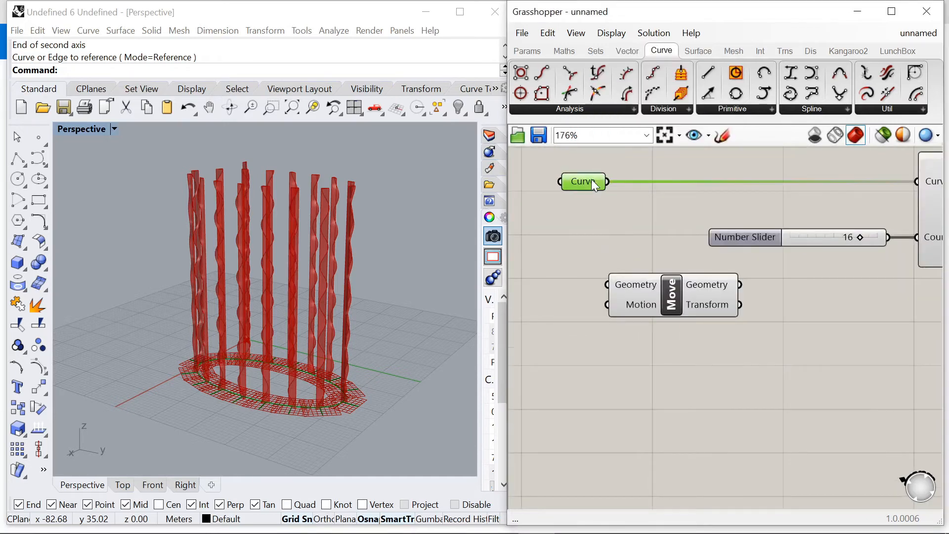
scroll(611, 183, up, 3)
scroll(613, 188, down, 1)
drag(614, 184, 605, 303)
scroll(627, 237, down, 5)
drag(628, 238, 681, 292)
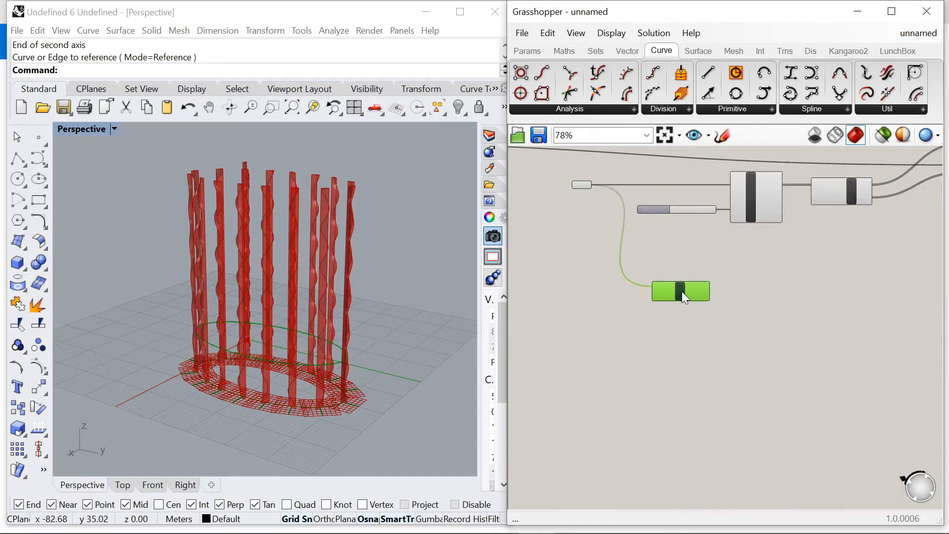
scroll(681, 291, up, 4)
scroll(672, 318, down, 4)
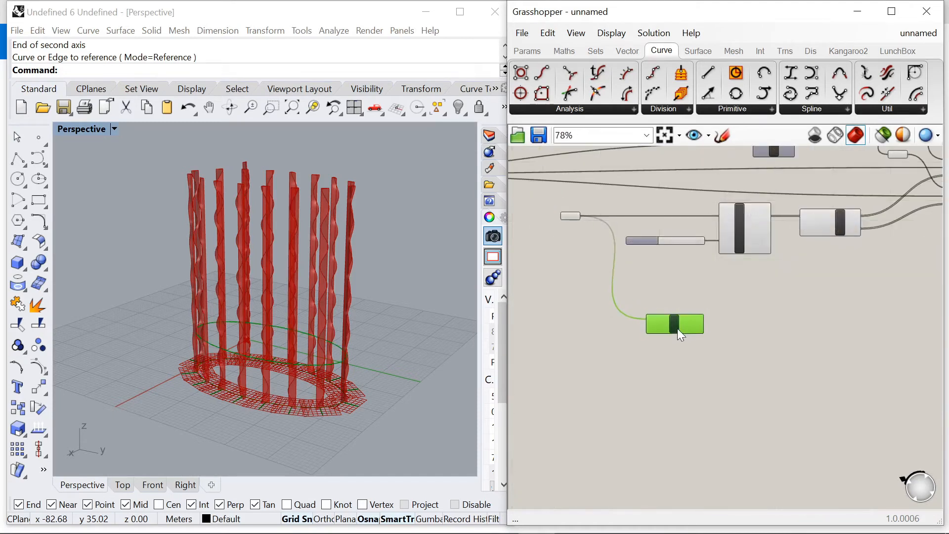
Add a Series component, connect its output to the Move component's Motion input and space the two components apart
scroll(668, 306, up, 3)
right_drag(640, 358, 729, 301)
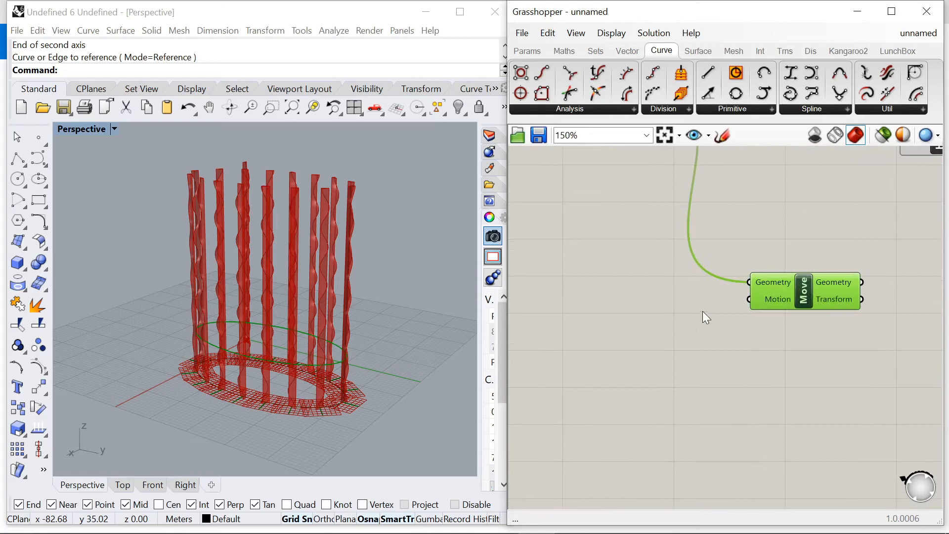
double_click(679, 314)
text(series)
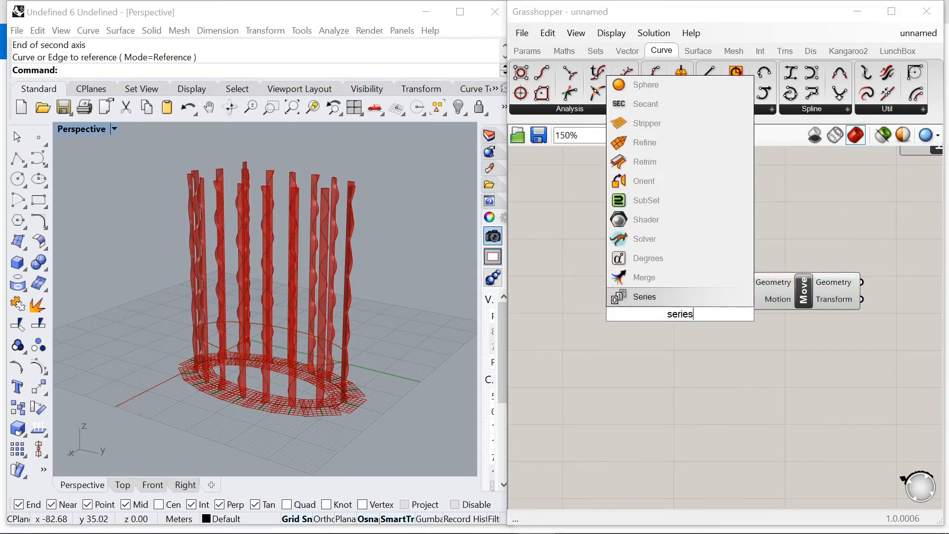
key(Return)
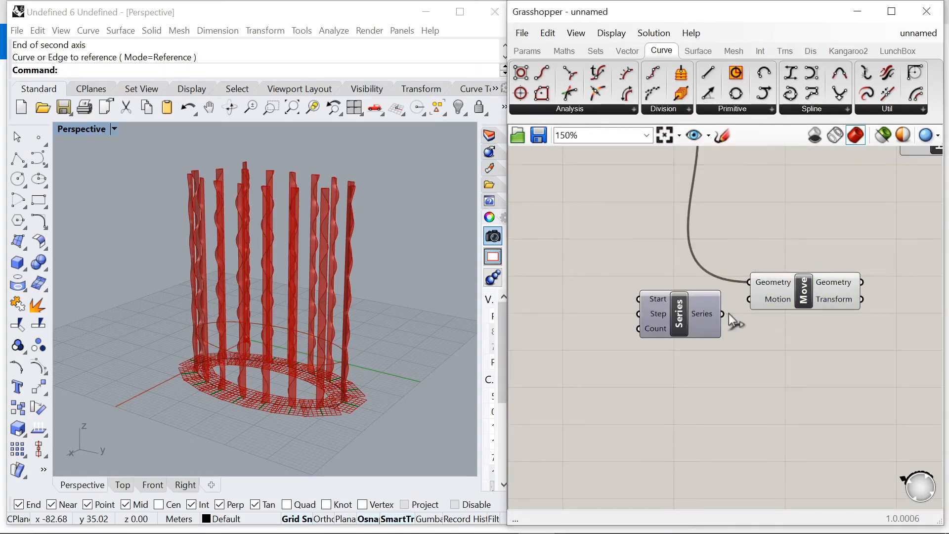
drag(729, 314, 748, 299)
drag(684, 314, 578, 303)
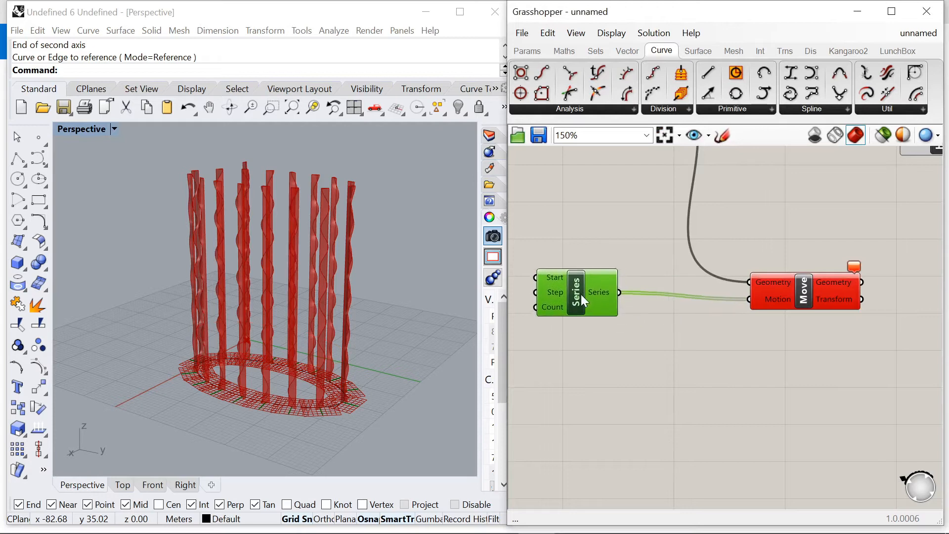
Insert a Unit Z vector between Series and Move, with Series driving its Factor and its output driving Motion
double_click(697, 319)
text(z)
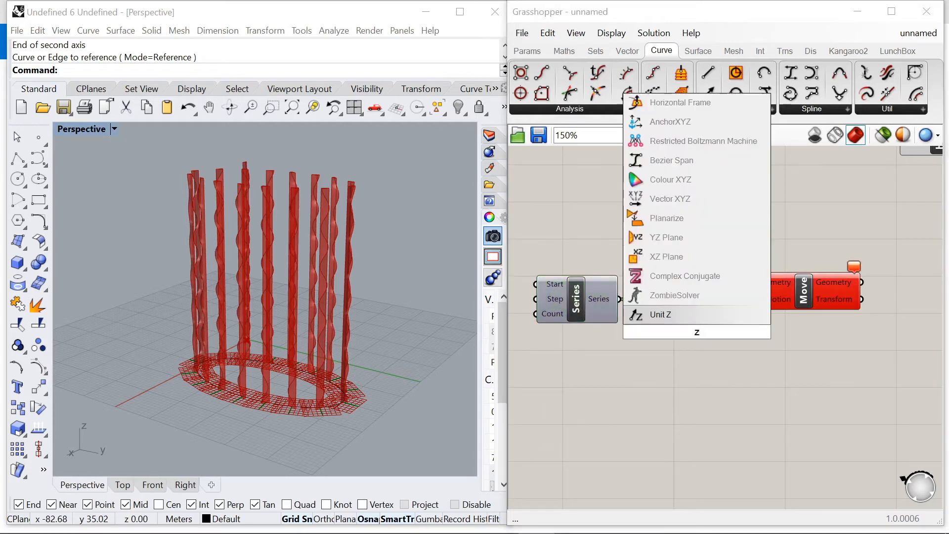
key(Return)
drag(749, 331, 805, 294)
right_drag(586, 300, 745, 292)
drag(745, 292, 723, 323)
drag(844, 324, 828, 324)
Add a panel with the value 4 beside the Series component
scroll(854, 288, down, 4)
scroll(717, 302, up, 5)
double_click(715, 302)
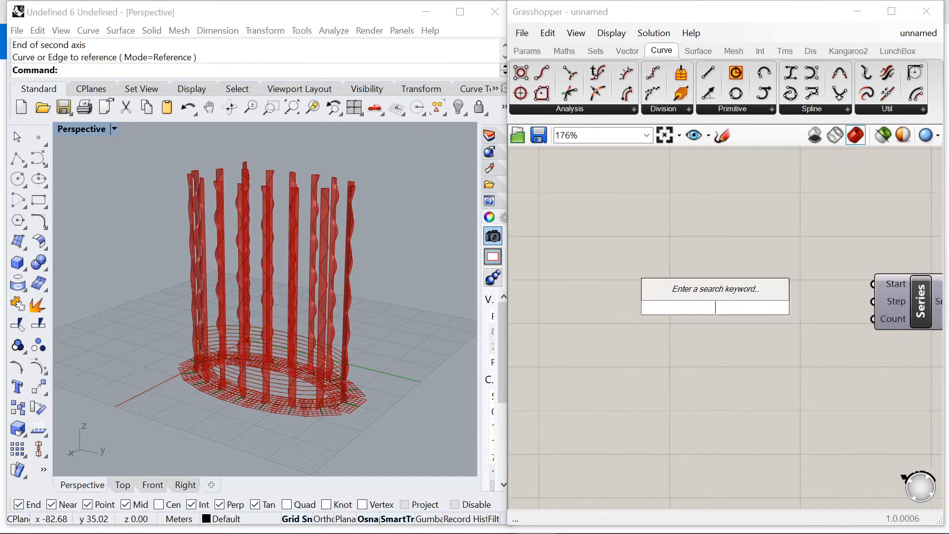
text(4)
key(Return)
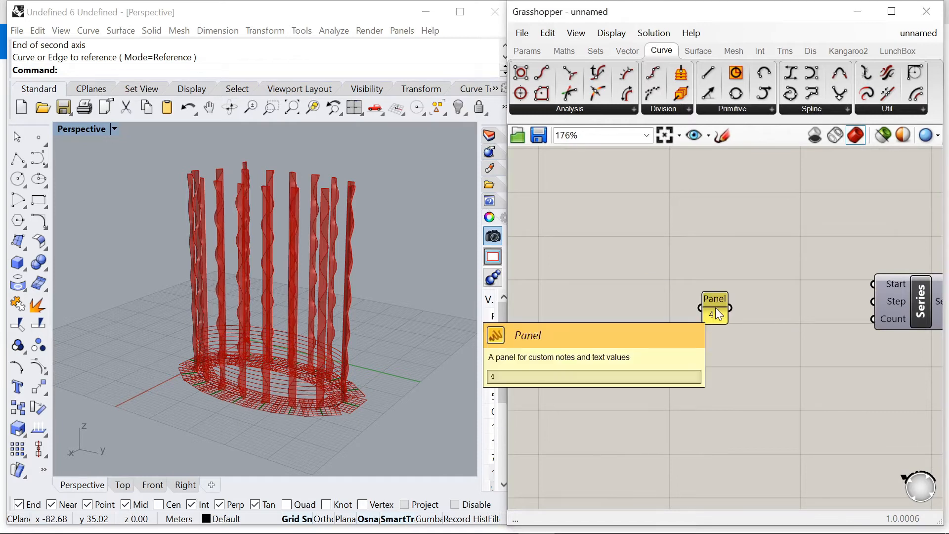
Connect the panel to both the Start and Step inputs of the Series component
drag(745, 285, 820, 274)
right_drag(866, 285, 756, 278)
scroll(756, 277, down, 1)
scroll(756, 278, up, 4)
drag(703, 270, 756, 305)
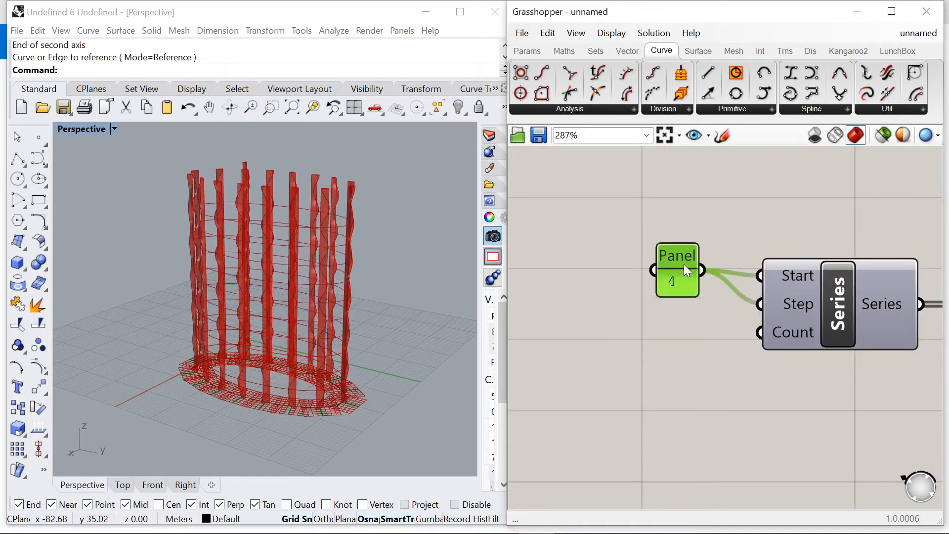
scroll(686, 265, down, 3)
scroll(794, 301, up, 2)
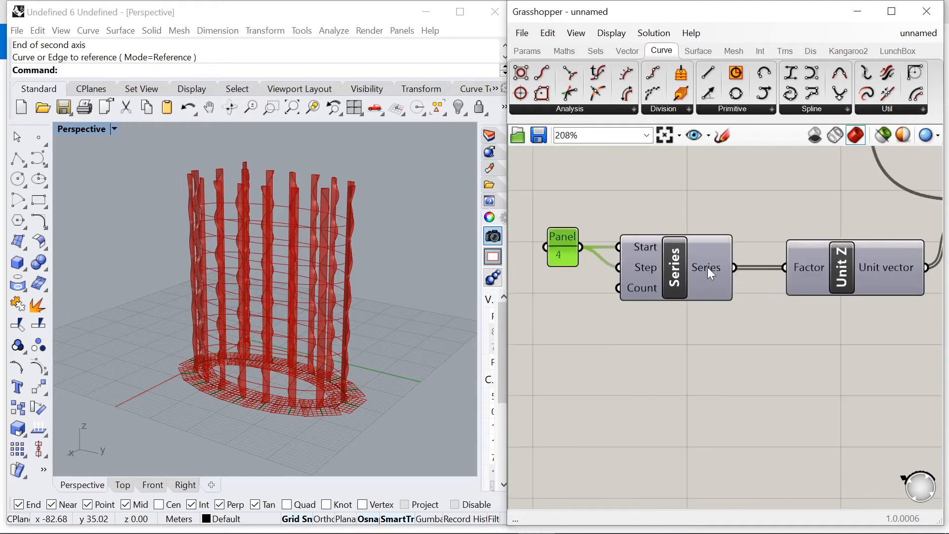
Add a Division component below the value panel and move the panel farther from the Series component
mouse_move(708, 268)
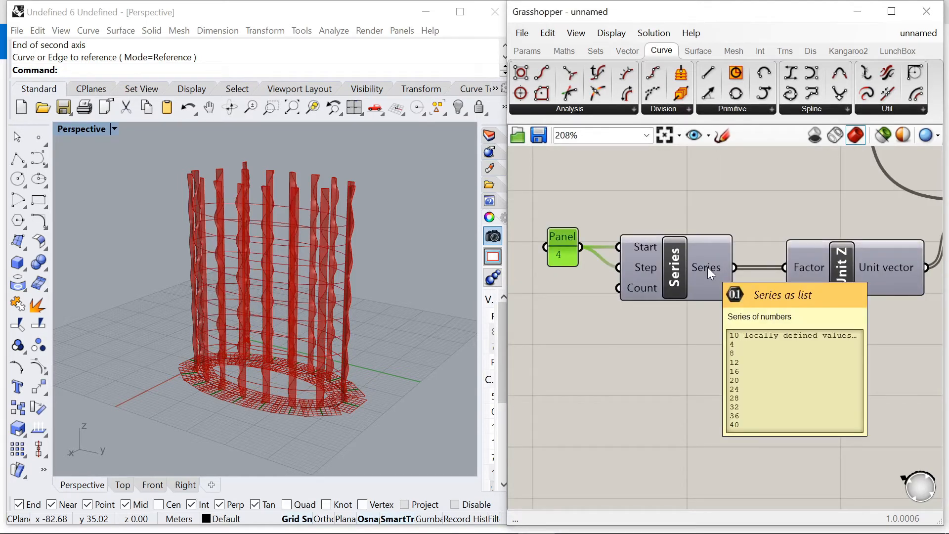
scroll(676, 289, down, 8)
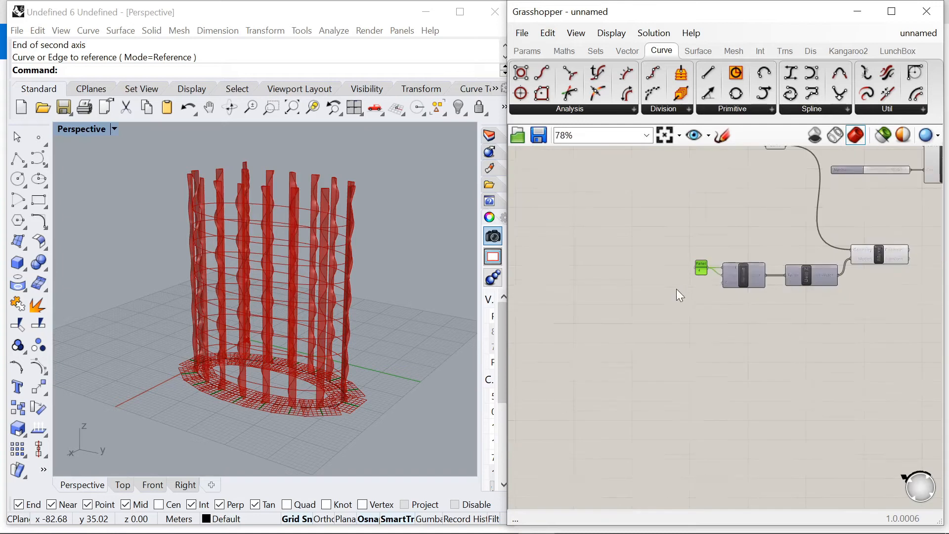
scroll(678, 292, up, 7)
double_click(678, 291)
text(division)
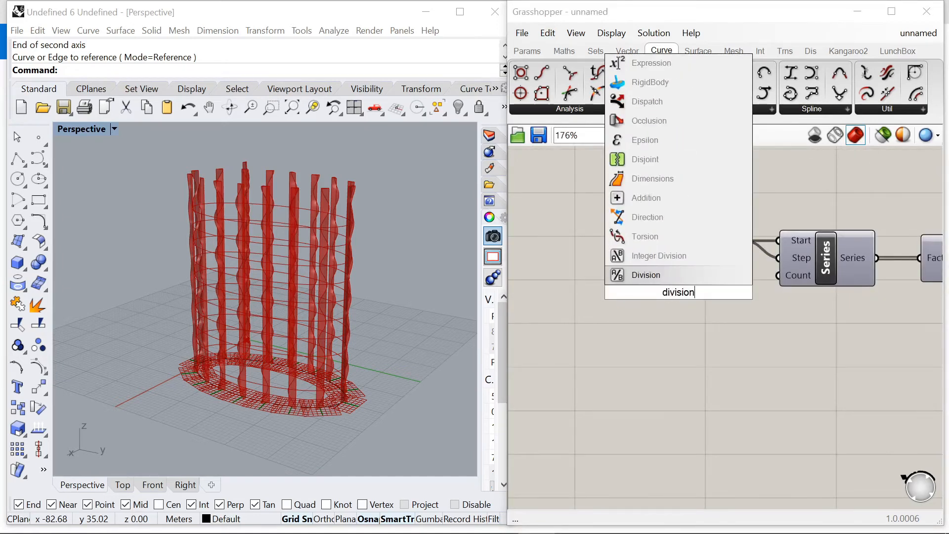
click(665, 282)
scroll(717, 232, up, 4)
drag(719, 232, 564, 226)
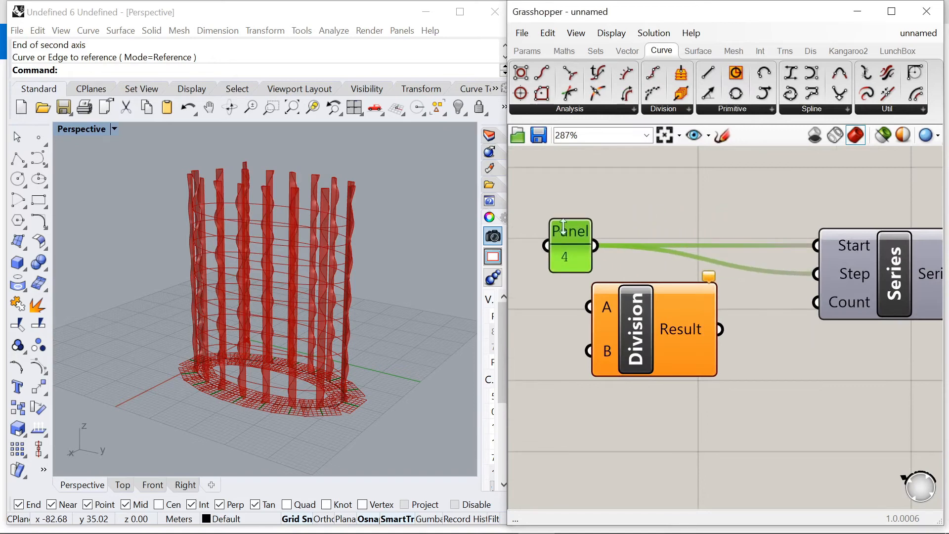
Connect the height slider to the new Division component's A input and route the wire through a relay
scroll(654, 301, down, 20)
scroll(710, 268, up, 6)
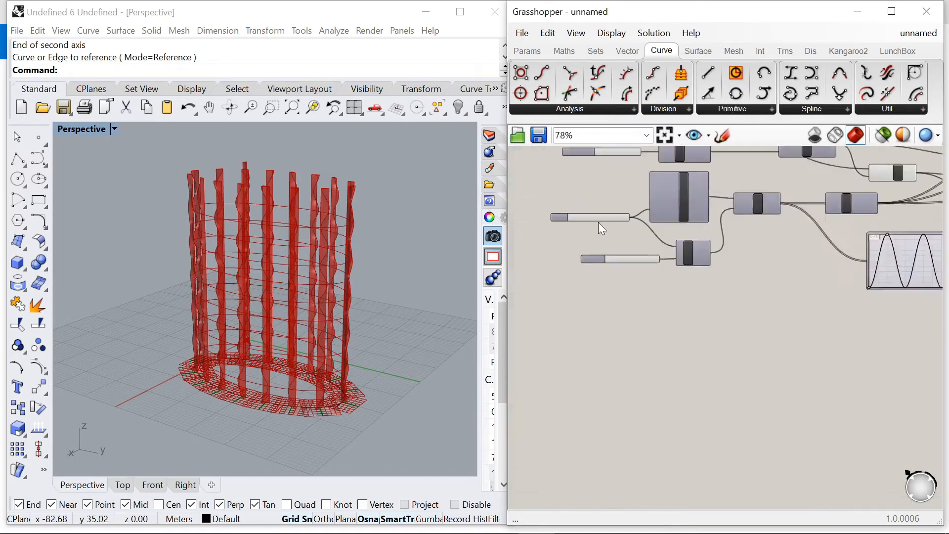
scroll(594, 238, down, 3)
drag(886, 345, 627, 257)
scroll(623, 250, up, 6)
drag(620, 225, 653, 339)
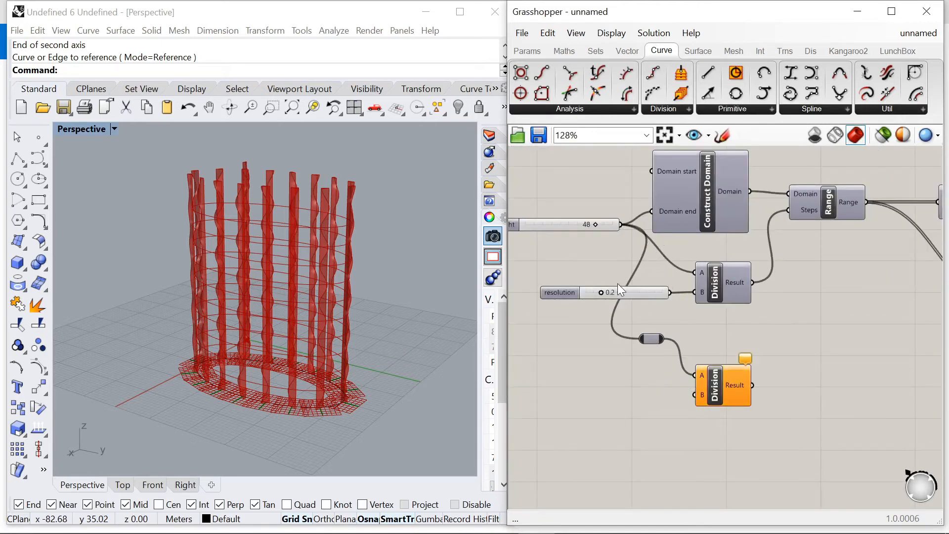
Reposition the relay on the height wire and move the Division component back beside the value panel
scroll(618, 283, down, 5)
drag(596, 296, 690, 348)
drag(659, 317, 660, 353)
scroll(640, 250, up, 3)
scroll(617, 260, down, 1)
right_drag(538, 273, 634, 265)
drag(633, 264, 591, 265)
scroll(662, 299, up, 2)
drag(654, 295, 600, 293)
scroll(672, 315, down, 4)
scroll(672, 315, up, 3)
drag(682, 356, 693, 366)
scroll(699, 309, down, 4)
scroll(845, 347, up, 3)
drag(702, 325, 841, 326)
right_drag(915, 324, 702, 280)
scroll(703, 280, up, 8)
scroll(703, 280, down, 5)
scroll(619, 271, up, 3)
drag(578, 280, 775, 298)
Connect the panel to Division's B input and Division's Result to the Series component's Count input
drag(717, 262, 755, 359)
scroll(712, 275, up, 4)
scroll(707, 254, down, 3)
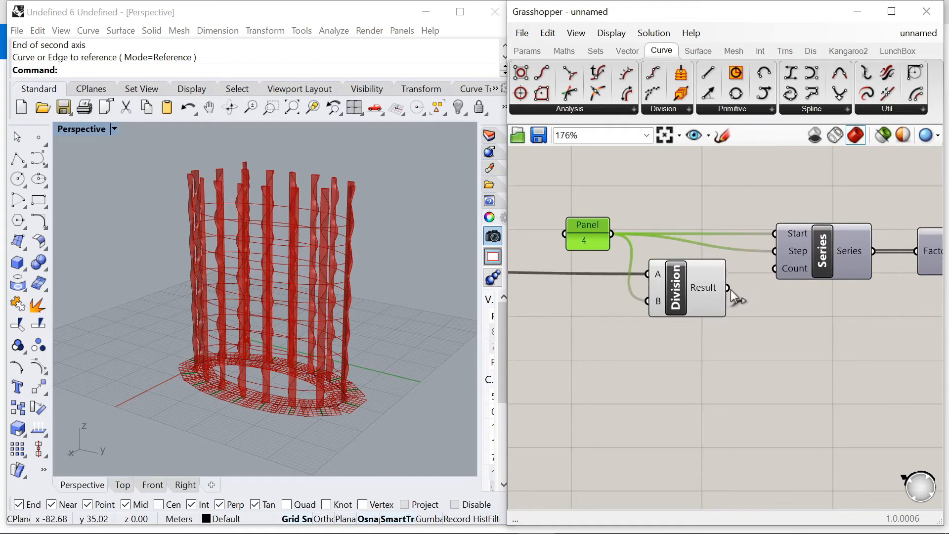
drag(775, 271, 775, 270)
click(772, 333)
Select the floor-curve Move component and examine its stacked ellipses against the facade fins in the viewport
scroll(612, 280, down, 7)
scroll(782, 272, up, 4)
click(782, 243)
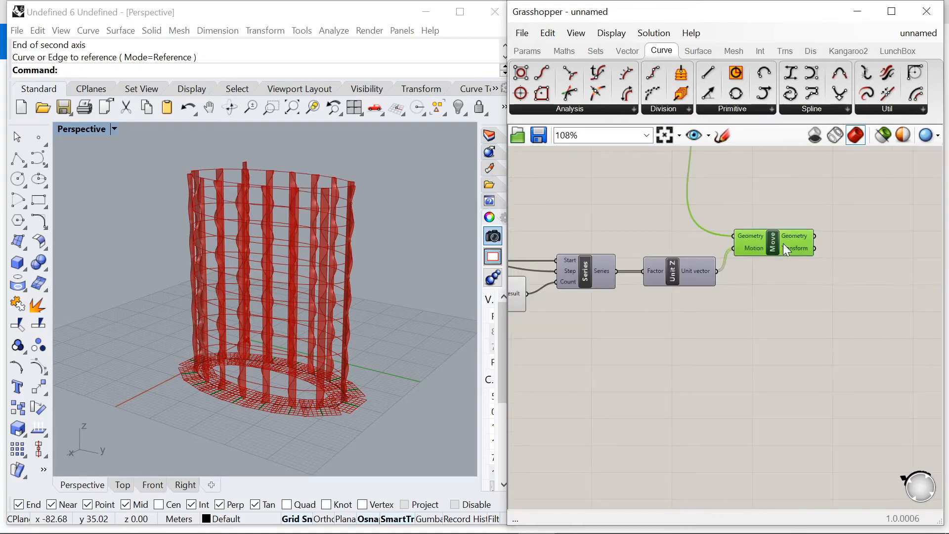
scroll(294, 370, up, 3)
right_drag(294, 370, 264, 316)
scroll(289, 304, down, 7)
scroll(271, 263, up, 2)
scroll(264, 317, down, 6)
scroll(264, 318, up, 3)
scroll(589, 271, down, 3)
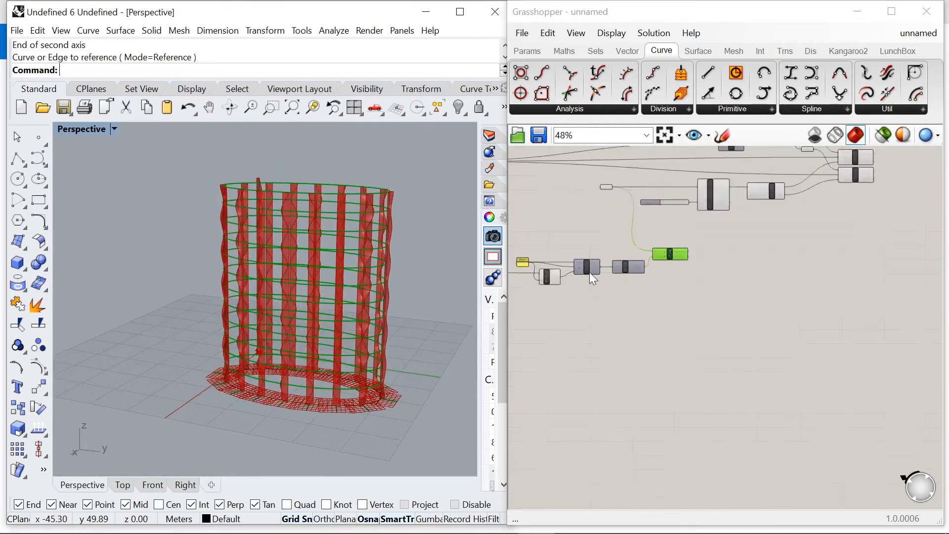
click(648, 263)
Add a second Move component and feed its Geometry input from the first Move's Geometry output
scroll(693, 302, up, 7)
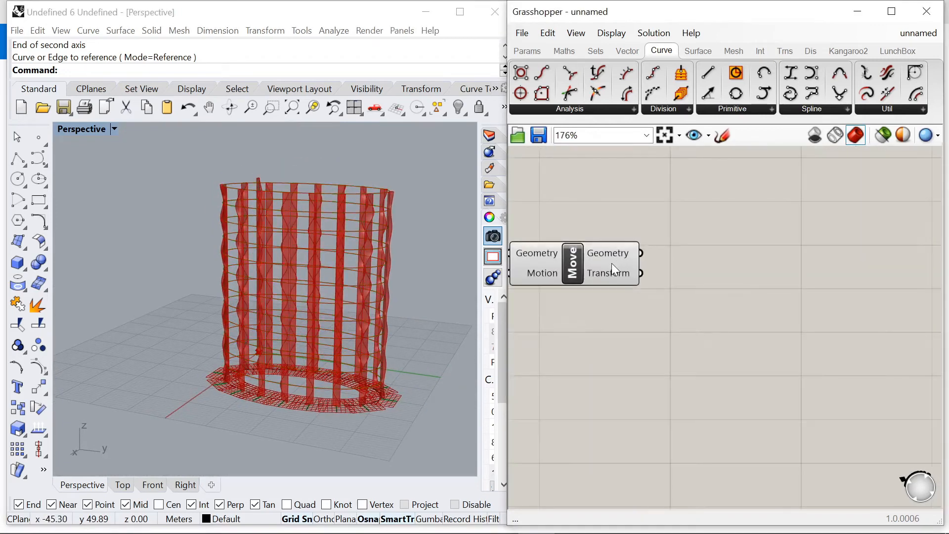
double_click(733, 298)
text(move)
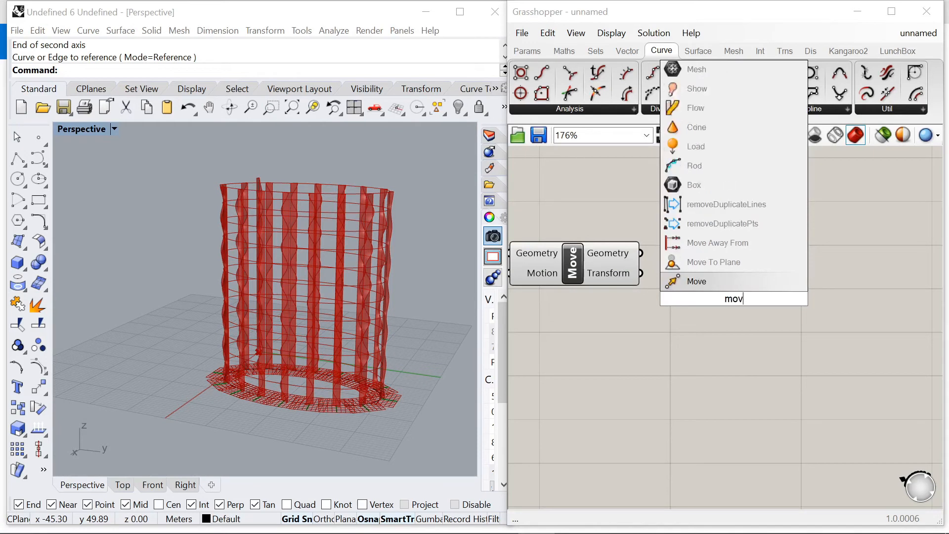
key(Return)
click(733, 299)
drag(734, 298, 878, 292)
drag(640, 253, 813, 281)
Add a Unit Z vector driving the second Move's Motion and space both components away from the first Move
double_click(733, 327)
text(z)
key(Return)
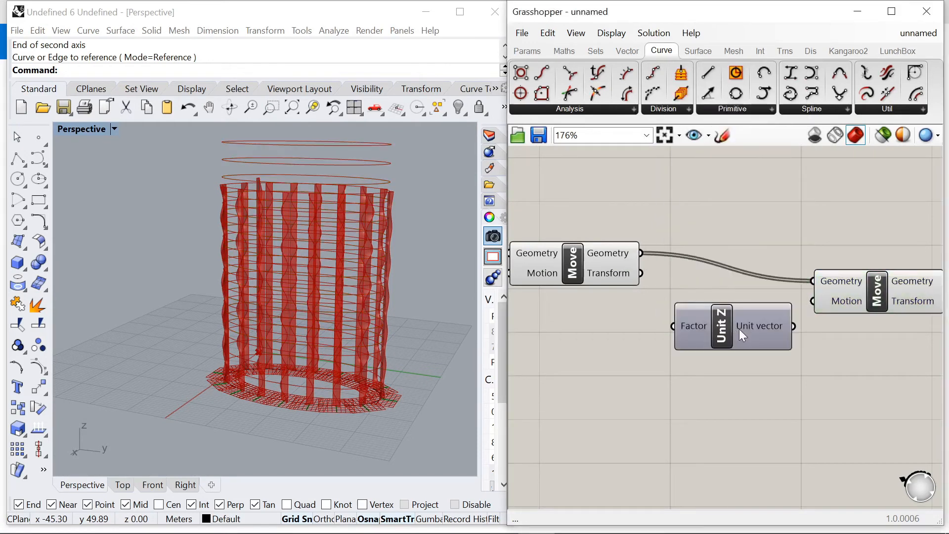
drag(800, 315, 813, 301)
scroll(595, 317, down, 5)
scroll(711, 310, up, 4)
drag(656, 306, 820, 296)
scroll(769, 291, down, 5)
scroll(716, 303, up, 4)
Add a number slider ranging from 0 to 1.0 and connect it to the new Unit Z's Factor input
double_click(710, 315)
text(0<1.0)
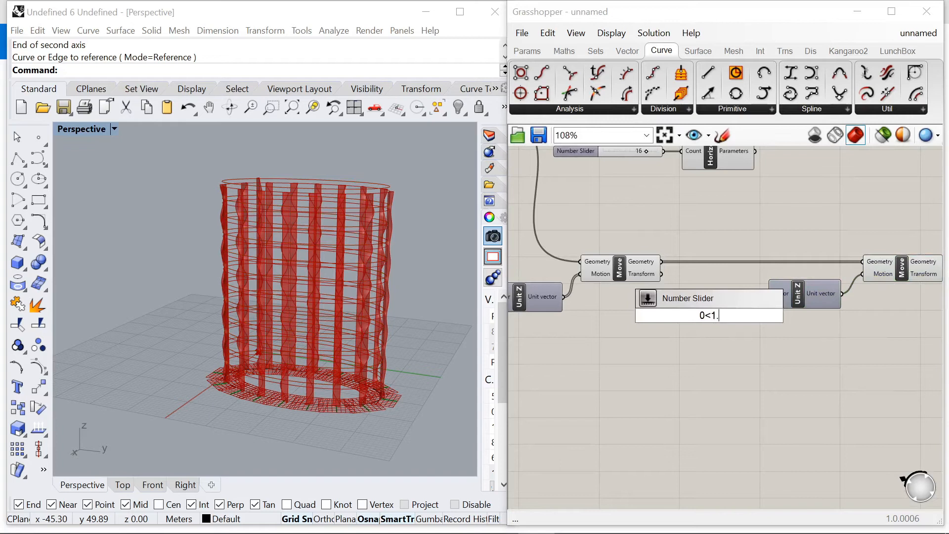
key(Return)
scroll(647, 316, down, 5)
scroll(642, 317, up, 3)
drag(672, 297, 728, 296)
drag(603, 319, 658, 320)
Set the Unit Z factor slider to 0.6 and tidy the slider's placement beside the vector
scroll(787, 291, down, 2)
scroll(612, 316, up, 3)
drag(591, 325, 638, 303)
scroll(714, 304, up, 3)
drag(723, 308, 771, 307)
scroll(612, 307, up, 2)
drag(610, 309, 695, 312)
drag(558, 306, 582, 307)
Duplicate the second Move component with its connections and arrange the two Moves one above the other
scroll(646, 234, down, 6)
drag(844, 284, 644, 226)
click(778, 310)
click(818, 239)
drag(818, 236, 817, 206)
click(831, 283)
scroll(686, 257, down, 2)
drag(741, 283, 603, 252)
drag(704, 263, 669, 271)
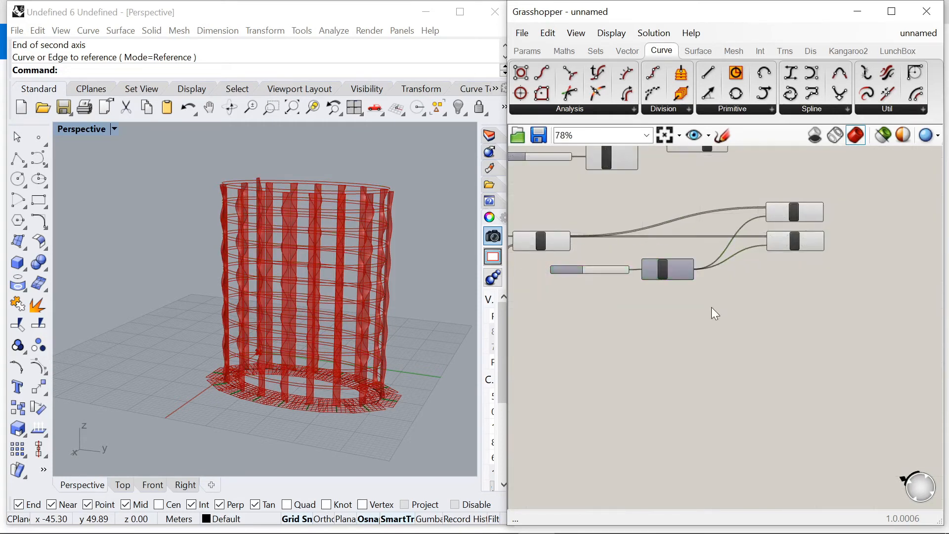
Add a Negative component between the Unit Z output and the lower Move's Motion input
double_click(711, 307)
text(negative)
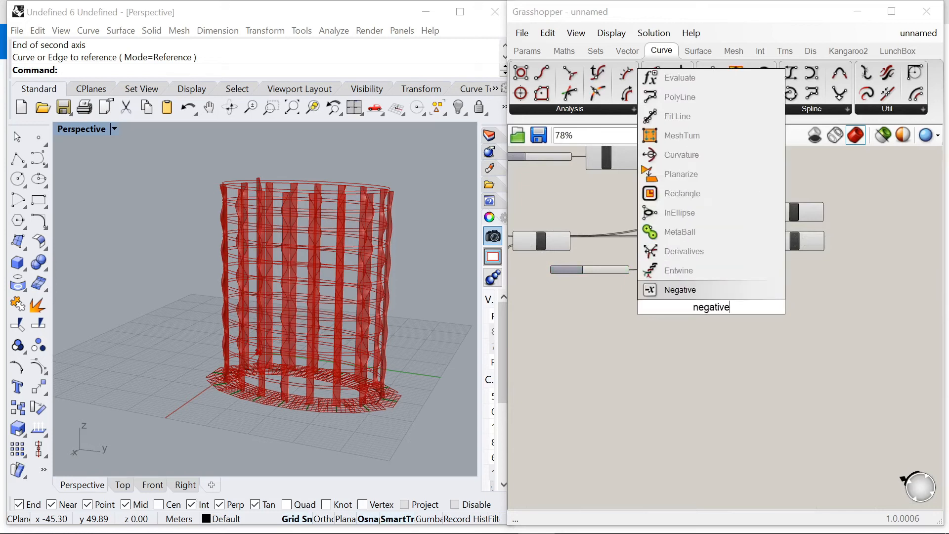
key(Return)
scroll(697, 270, up, 5)
drag(693, 263, 682, 348)
click(787, 365)
drag(780, 349, 854, 209)
drag(749, 340, 798, 283)
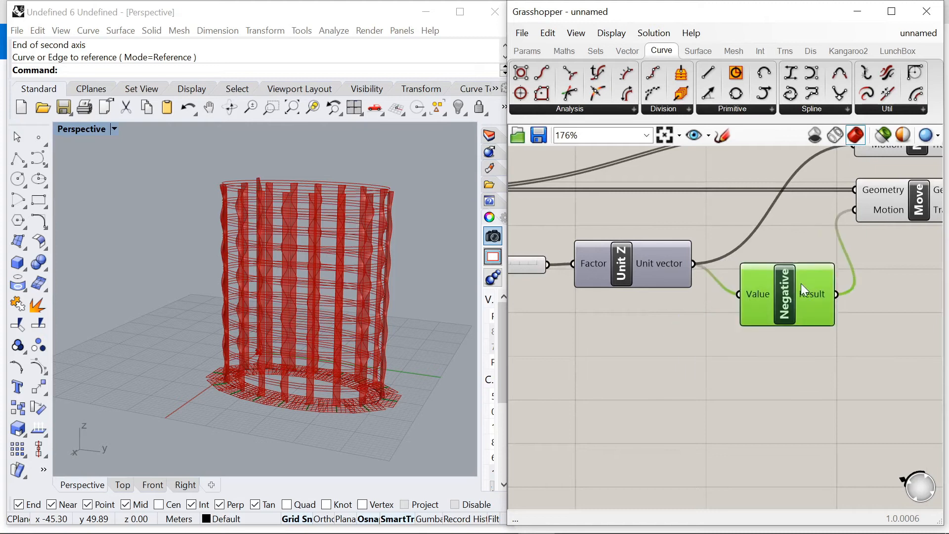
Select each of the two Move components and examine the upward and downward shifted floor curves in the viewport
scroll(697, 336, down, 5)
scroll(778, 249, up, 3)
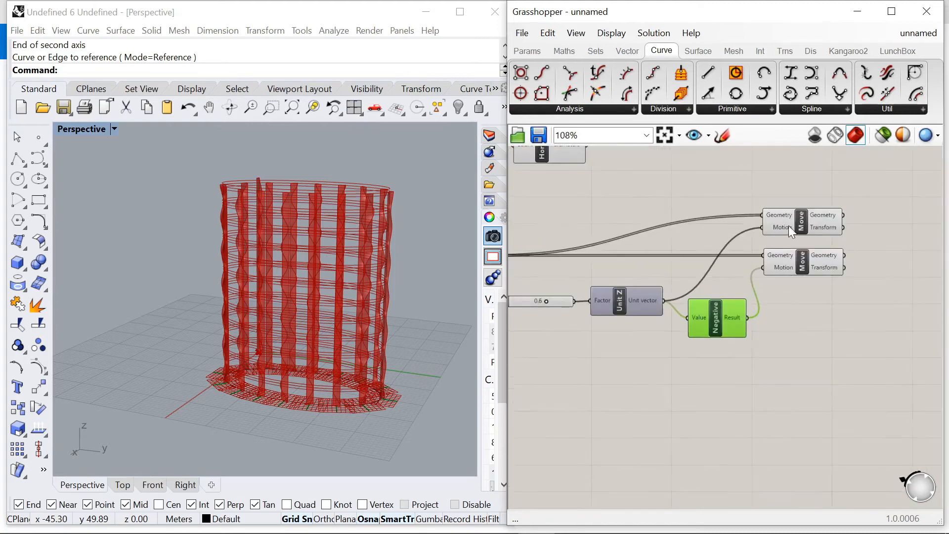
click(788, 226)
scroll(420, 197, up, 2)
scroll(366, 197, up, 2)
click(801, 264)
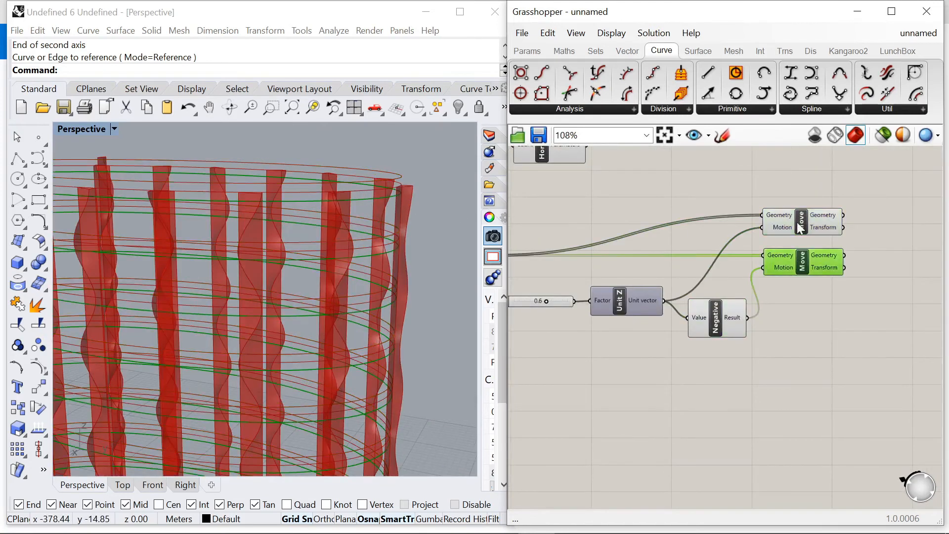
scroll(318, 254, down, 5)
right_drag(318, 253, 279, 323)
scroll(299, 287, down, 3)
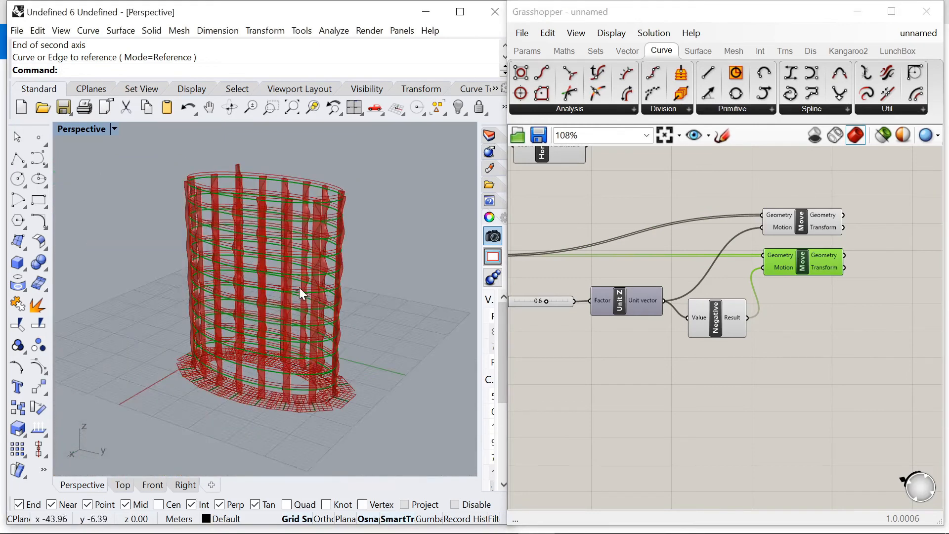
scroll(302, 279, up, 5)
scroll(302, 278, down, 2)
scroll(313, 280, up, 2)
click(826, 310)
Shift the 0.6 slider, Unit Z, Negative and paired Move components lower relative to the first Move
scroll(820, 310, down, 3)
scroll(701, 316, up, 2)
click(574, 253)
drag(882, 377, 666, 199)
drag(846, 218, 820, 248)
click(776, 263)
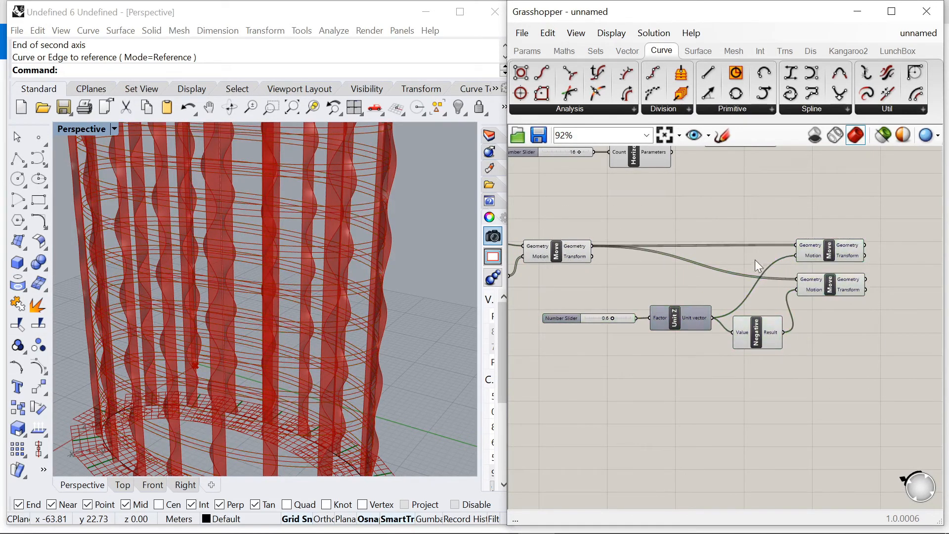
click(816, 251)
click(763, 220)
click(567, 254)
click(617, 205)
Add an Offset Curve component above the paired Moves and feed its Curve input from the first Move's Geometry
double_click(619, 204)
text(offset)
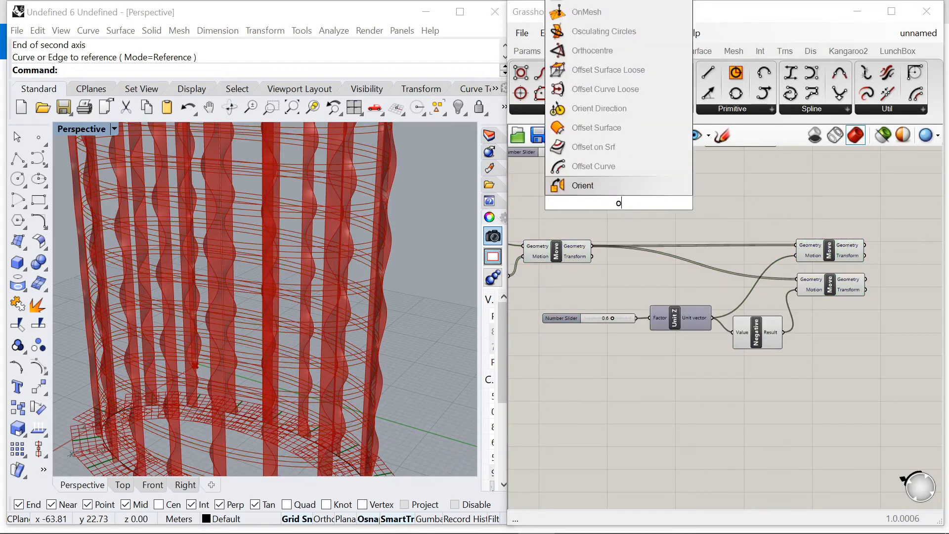
key(Return)
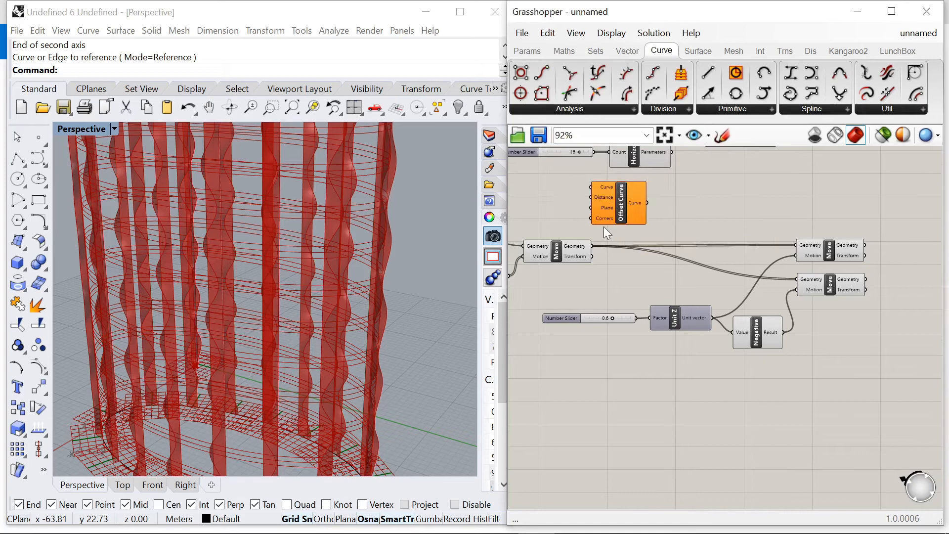
scroll(598, 242, up, 2)
drag(592, 251, 853, 203)
scroll(581, 200, down, 4)
scroll(610, 202, up, 3)
scroll(283, 212, down, 5)
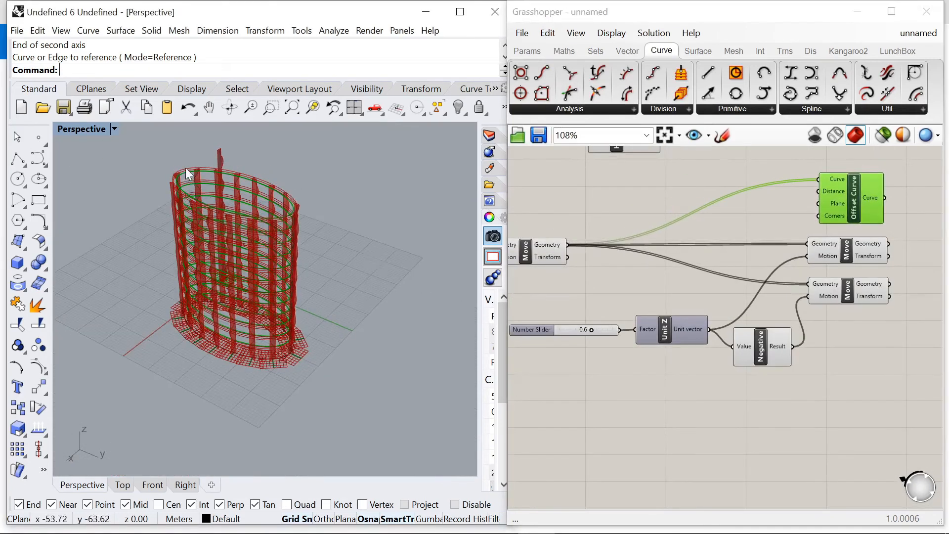
scroll(173, 179, up, 8)
scroll(178, 184, down, 6)
scroll(731, 207, down, 2)
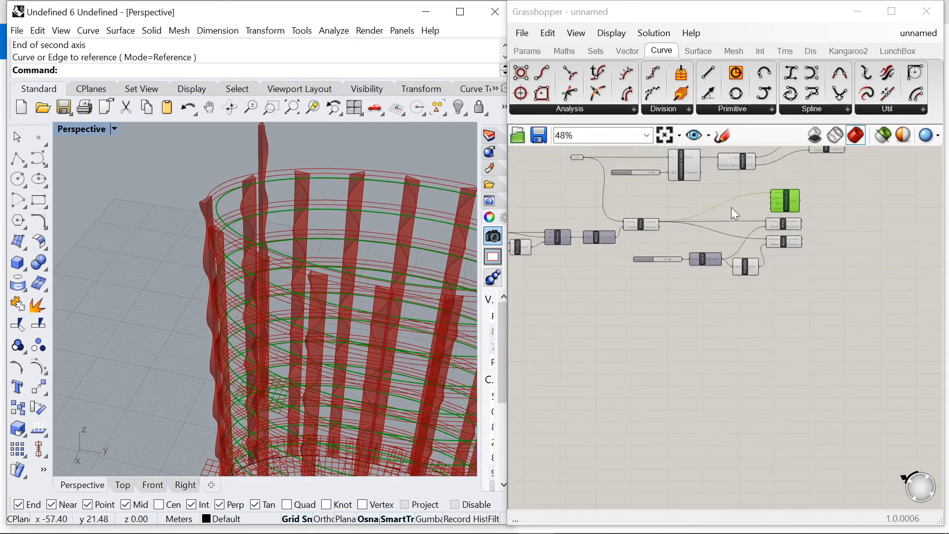
Add another Negative component and connect its Result to the Offset Curve's Distance input
scroll(716, 214, up, 2)
double_click(716, 214)
text(n)
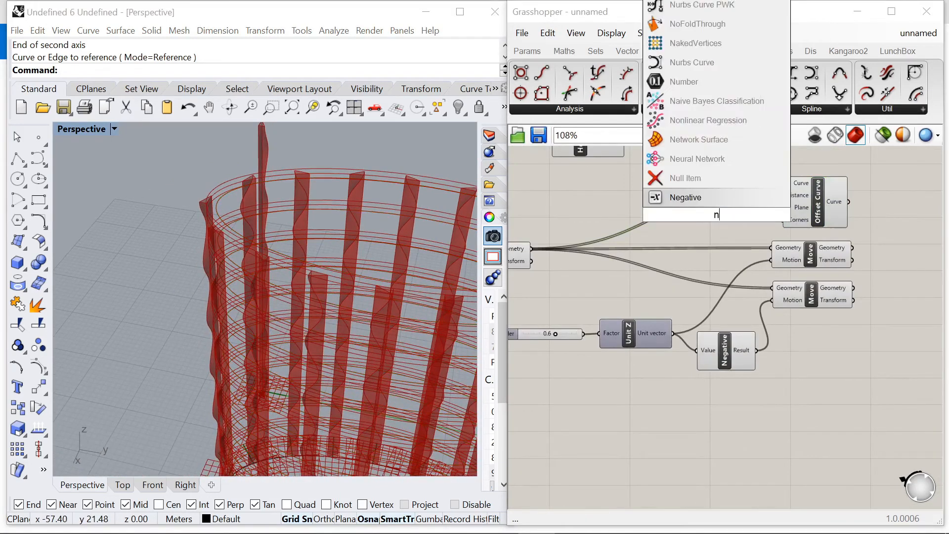
text(egati)
key(Return)
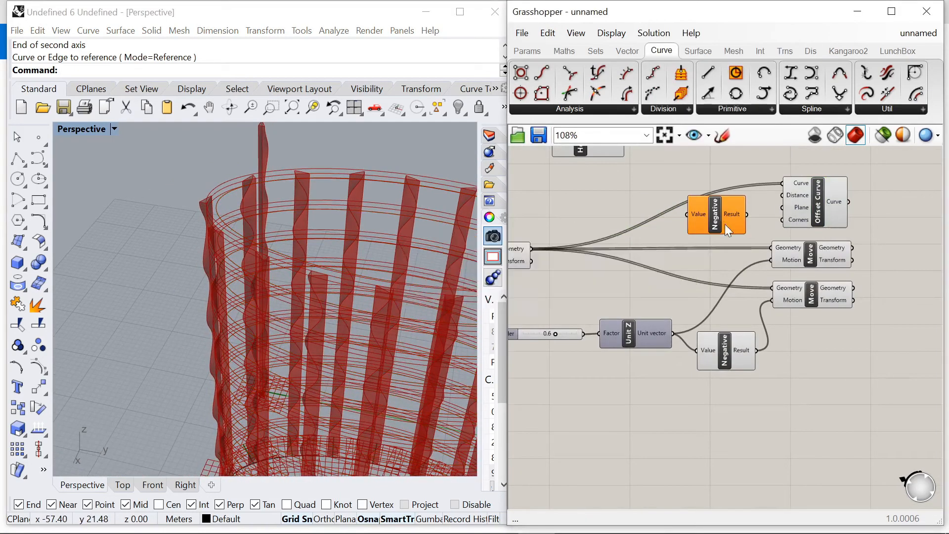
scroll(725, 224, up, 2)
drag(746, 216, 794, 190)
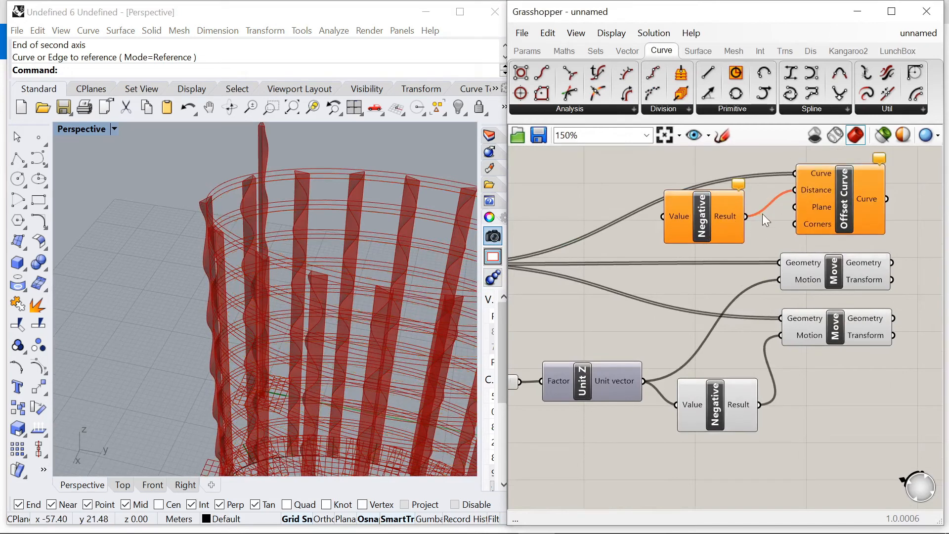
scroll(741, 225, up, 2)
mouse_move(743, 228)
mouse_down()
mouse_move(644, 191)
mouse_move(761, 233)
mouse_up()
scroll(813, 233, down, 4)
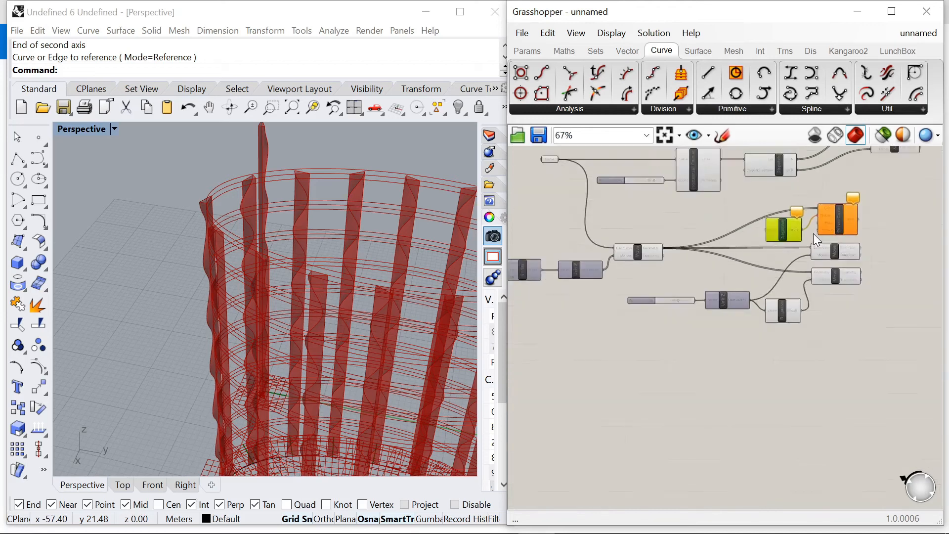
Connect the 0.8 slider that drives the Unit Y vector to the Value input of the Negative beside Offset Curve
click(890, 237)
scroll(863, 230, down, 3)
scroll(563, 172, up, 5)
scroll(585, 184, down, 5)
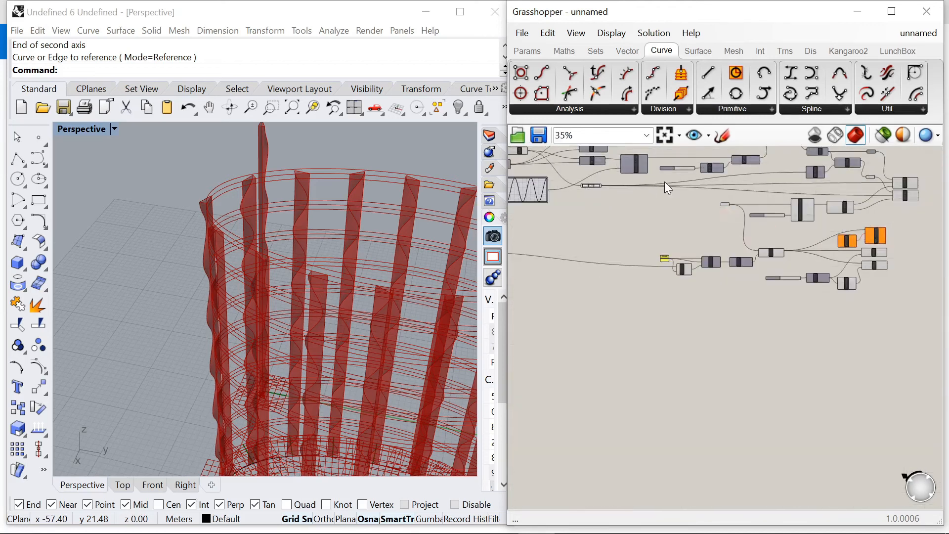
scroll(665, 183, down, 2)
scroll(680, 165, up, 8)
click(602, 199)
drag(601, 202, 593, 202)
click(608, 222)
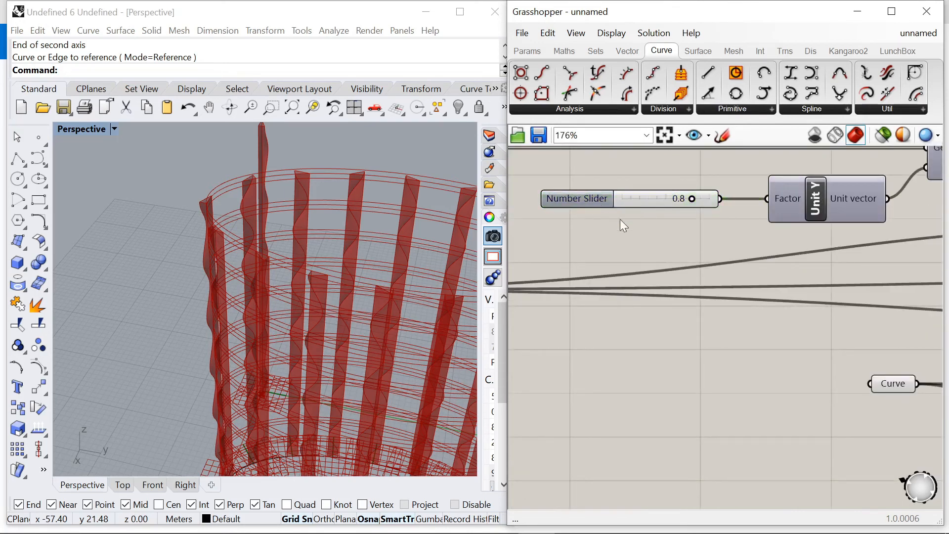
scroll(643, 212, down, 5)
scroll(688, 203, up, 3)
click(636, 203)
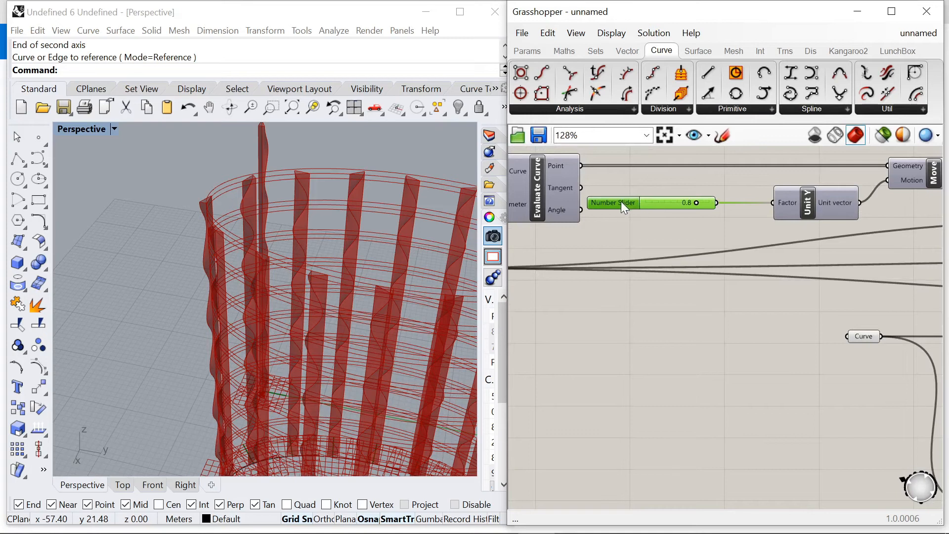
drag(728, 207, 722, 74)
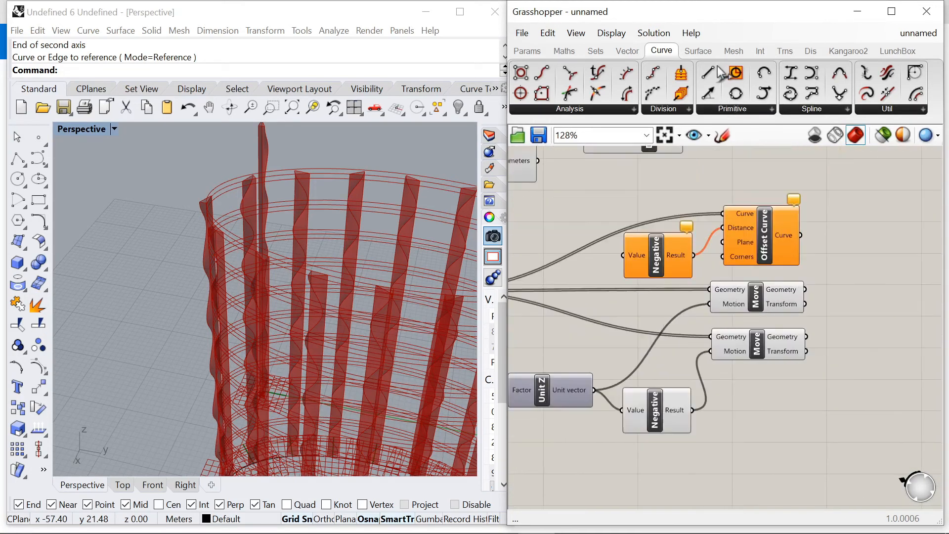
click(619, 293)
Insert a relay on the wire from the 0.8 slider to the Negative component
scroll(806, 225, down, 6)
scroll(803, 219, down, 5)
scroll(715, 199, up, 10)
double_click(777, 250)
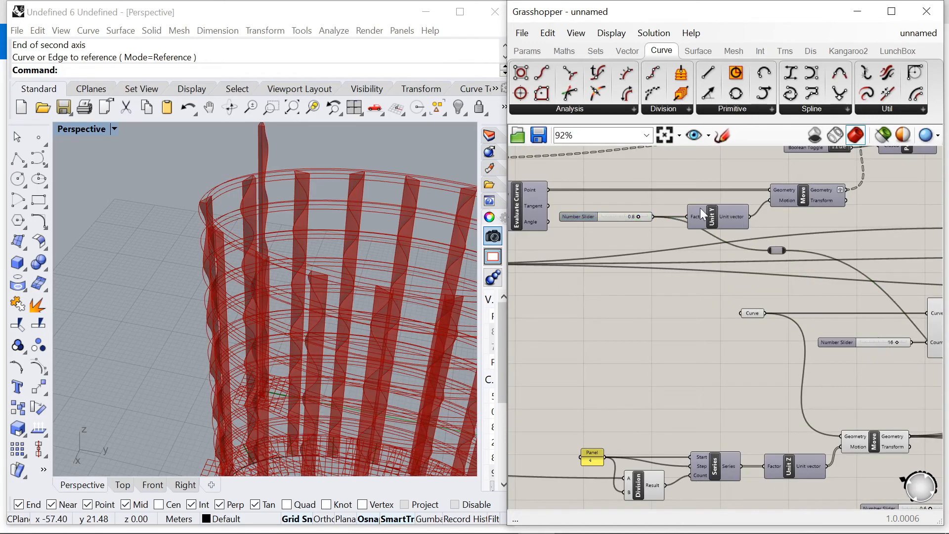
Move the 0.8-slider relay down near the floor-curve components and raise the Unit Y component and its Move
scroll(754, 237, down, 5)
click(738, 295)
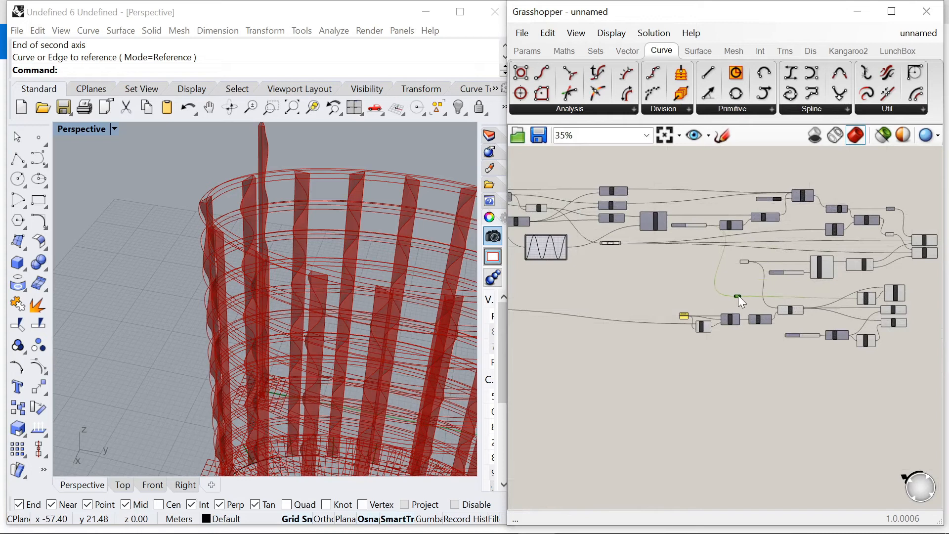
scroll(740, 232, up, 5)
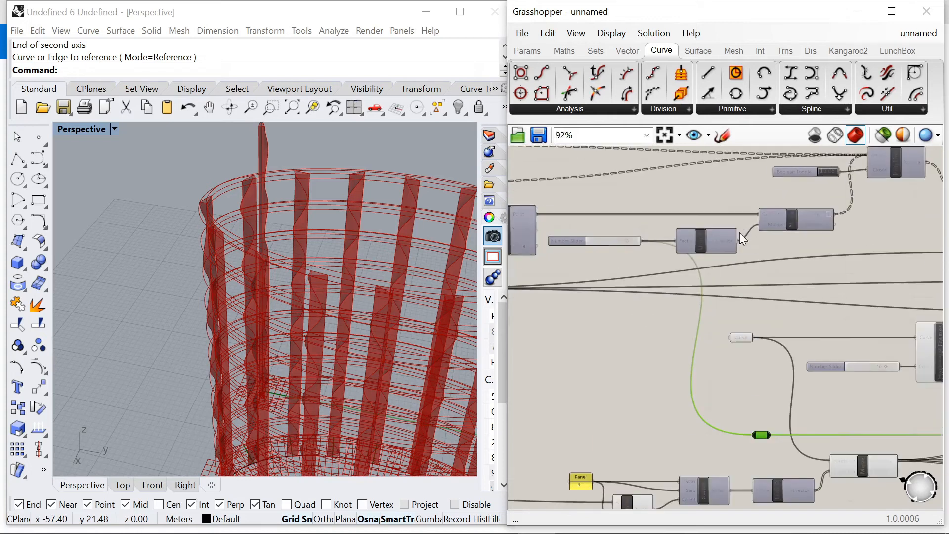
drag(798, 217, 797, 199)
drag(710, 240, 720, 220)
scroll(668, 243, down, 1)
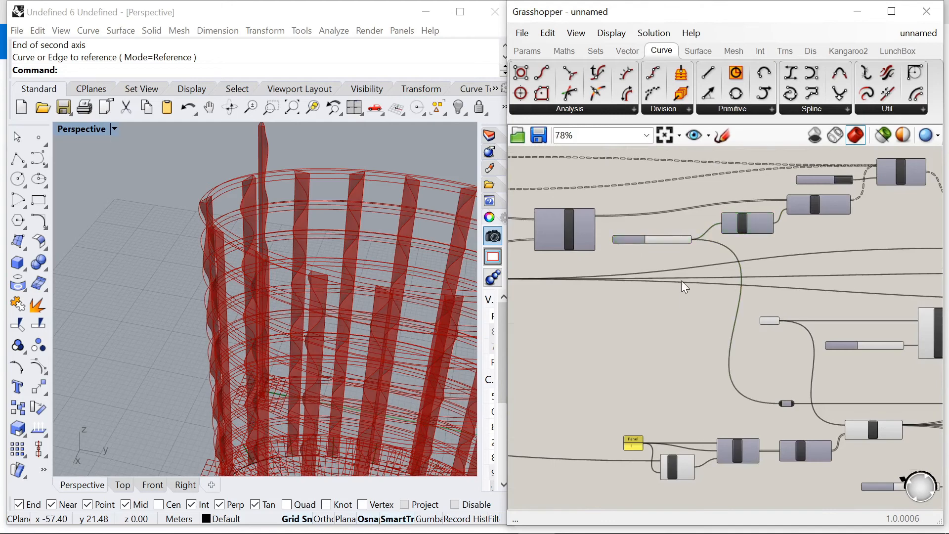
Check the Offset Curve and paired Move results, and hide the preview of the source Move that feeds them
scroll(684, 278, up, 5)
click(811, 241)
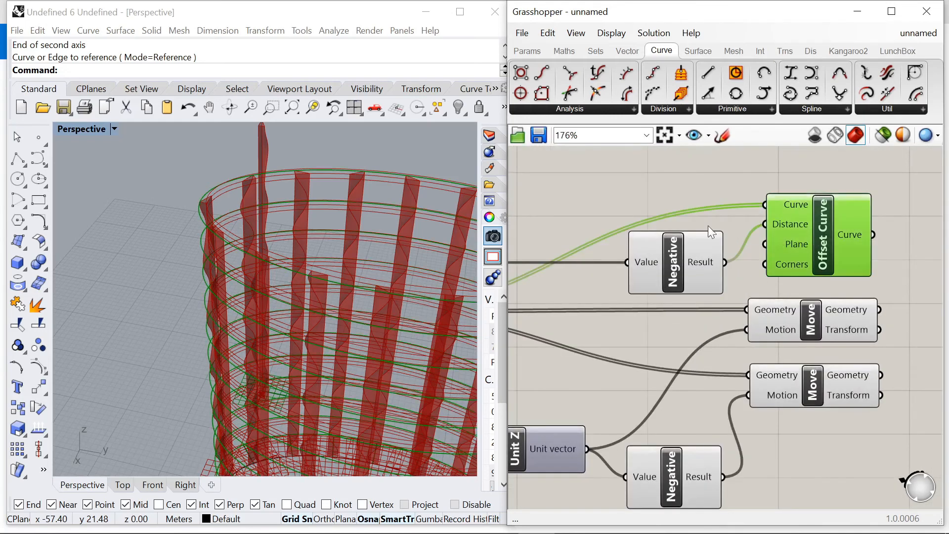
scroll(280, 244, up, 6)
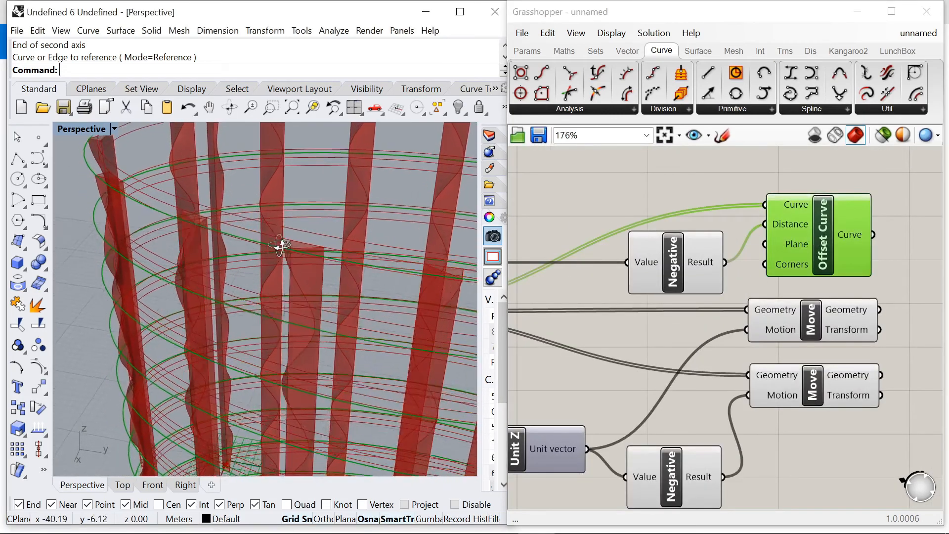
scroll(280, 245, up, 5)
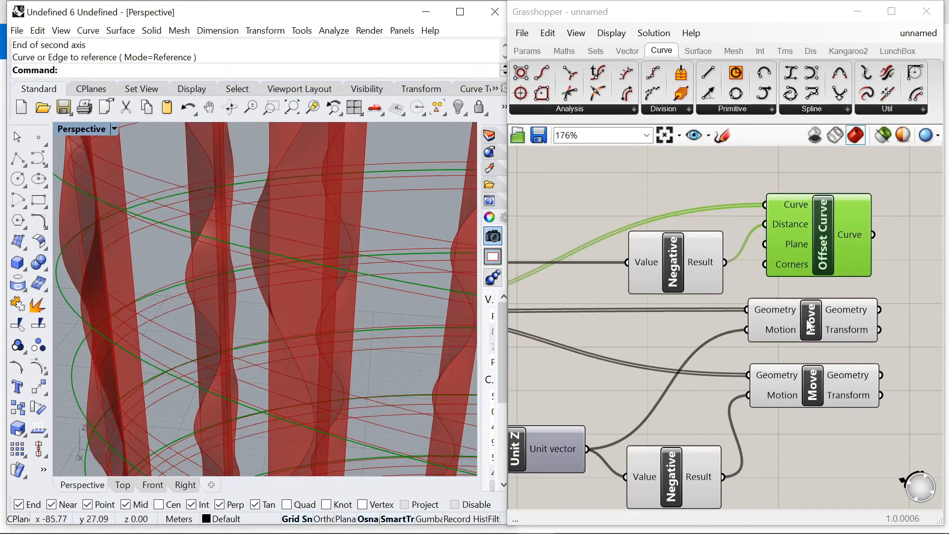
click(808, 324)
click(801, 389)
scroll(807, 353, down, 4)
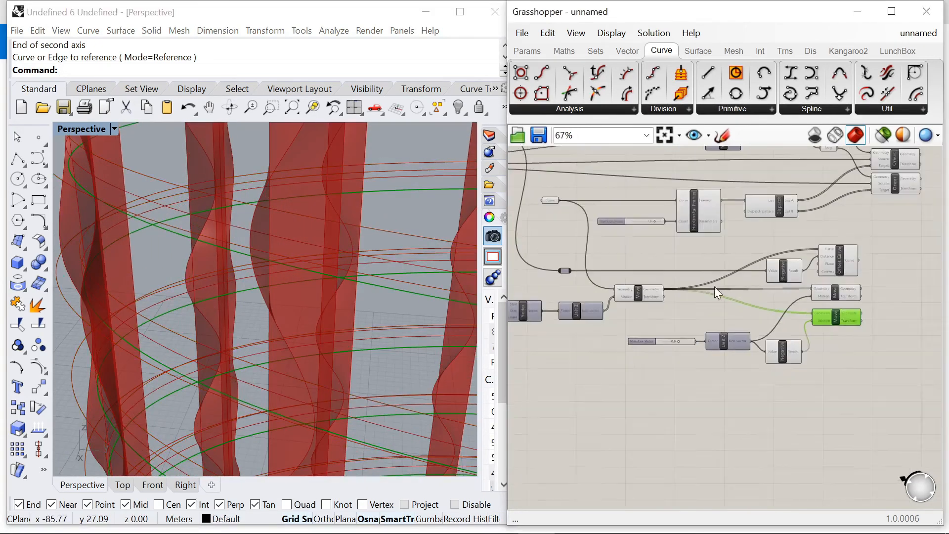
right_click(653, 240)
click(685, 262)
Add a Loft component beside the Offset Curve and the paired Moves
scroll(742, 253, up, 4)
double_click(770, 276)
text(loft)
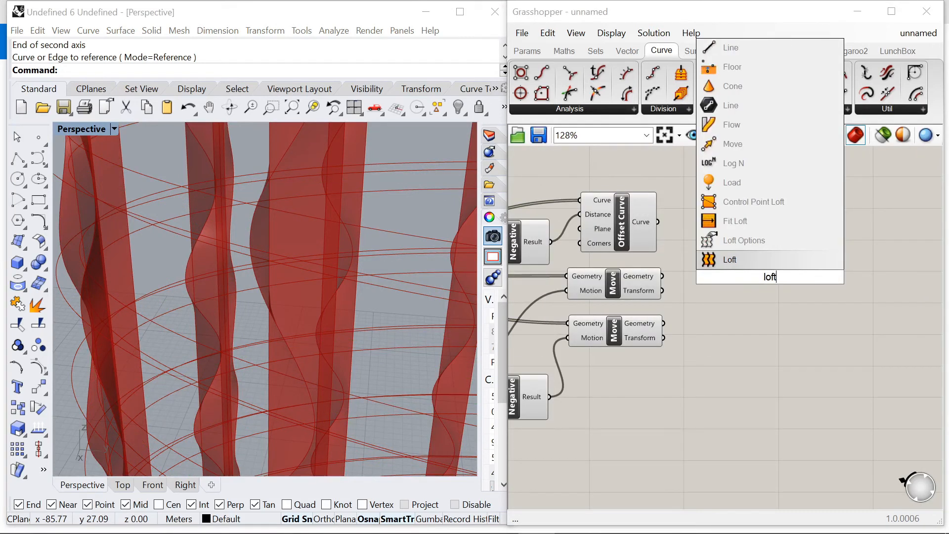
key(Return)
Graft the Geometry outputs of both paired Move components
scroll(661, 235, up, 2)
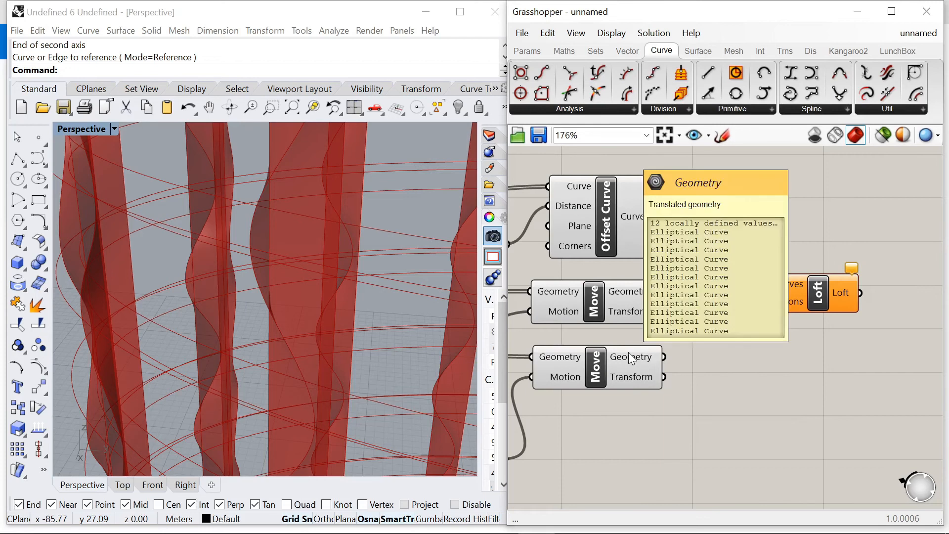
right_click(623, 295)
click(646, 362)
right_click(632, 352)
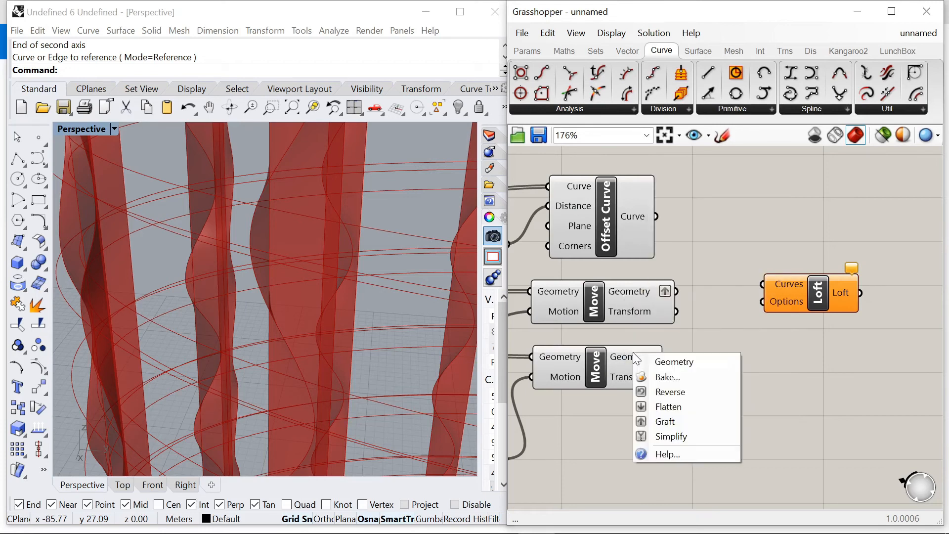
click(668, 422)
Connect the Offset Curve output and both grafted Move Geometry outputs to the Loft's Curves input
drag(655, 216, 761, 285)
shift+drag(677, 291, 762, 284)
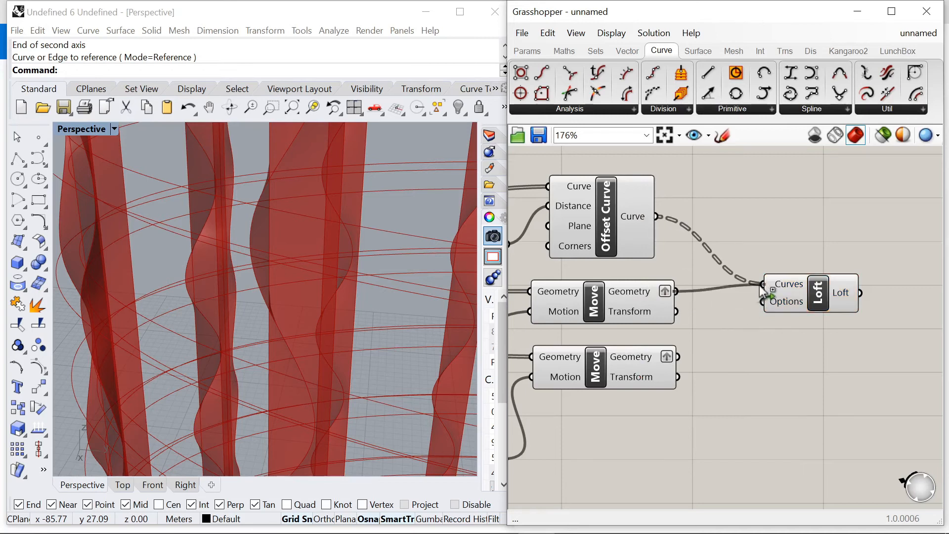
shift+drag(677, 356, 846, 293)
scroll(355, 256, down, 10)
Set the Loft options to a closed loft with the Straight type
right_click(836, 307)
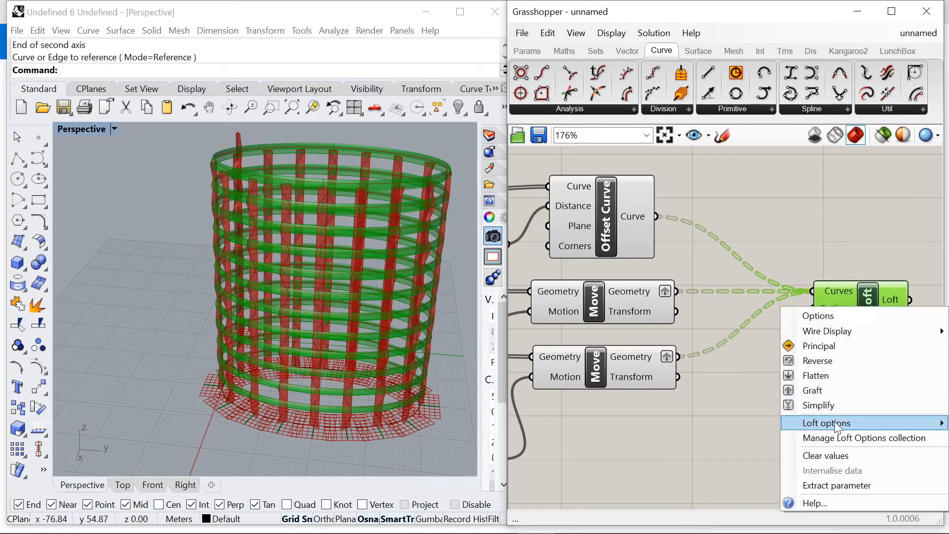
mouse_move(834, 421)
click(668, 424)
click(685, 455)
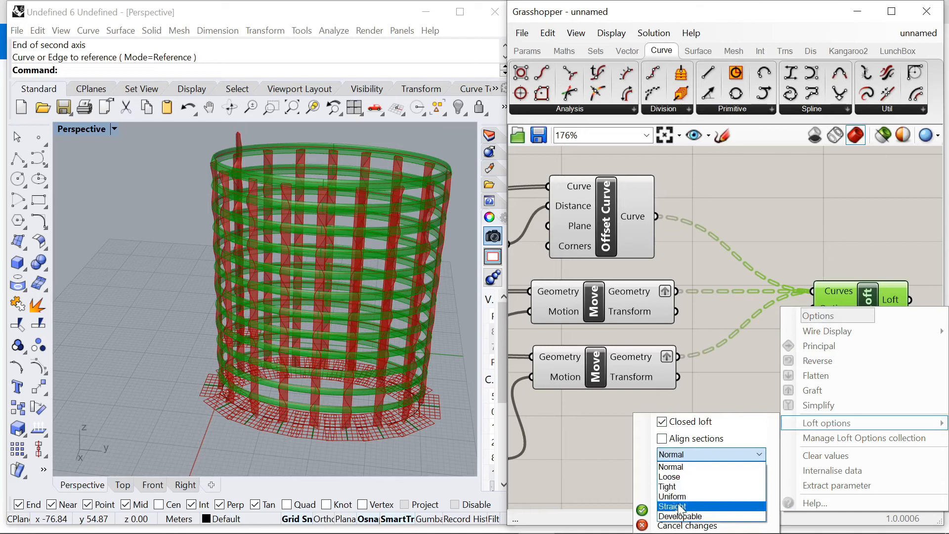
click(680, 507)
click(643, 509)
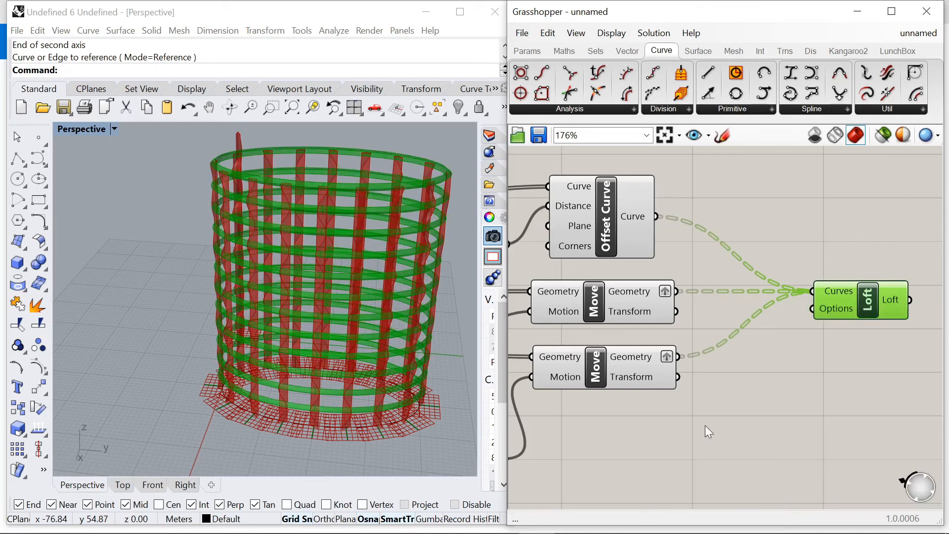
Hide the preview of the second source fin parameter that feeds the Orient components
scroll(254, 211, down, 5)
right_drag(254, 211, 362, 192)
scroll(719, 337, down, 4)
scroll(688, 243, up, 4)
click(692, 227)
right_click(689, 185)
click(707, 205)
scroll(292, 216, up, 5)
right_drag(277, 239, 276, 257)
scroll(668, 256, down, 8)
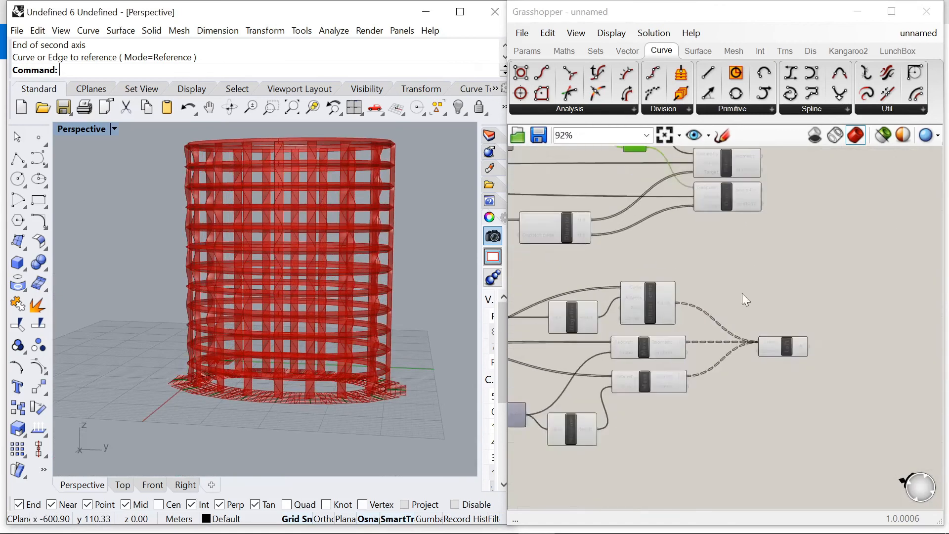
Hide the previews of the Horizontal Frames and Dispatch group, and of the Offset Curve and paired Moves
scroll(706, 244, up, 1)
drag(709, 263, 561, 242)
right_click(583, 207)
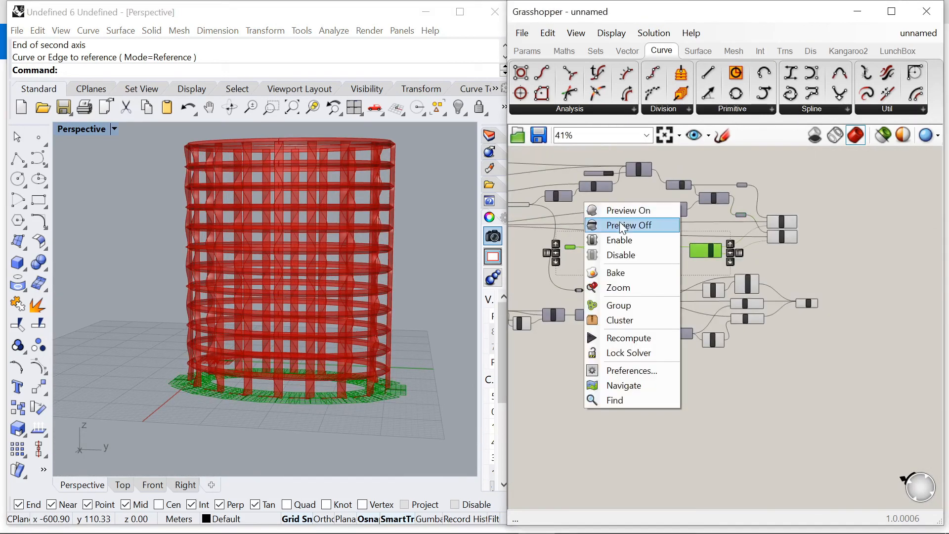
click(618, 221)
drag(767, 361, 692, 284)
right_click(752, 253)
click(789, 275)
click(789, 274)
Add an Extrude component below the Horizontal Frames and feed its Base input from the ellipse Curve parameter
scroll(618, 256, up, 6)
click(568, 219)
click(577, 254)
click(568, 217)
click(582, 250)
double_click(607, 294)
text(extrude)
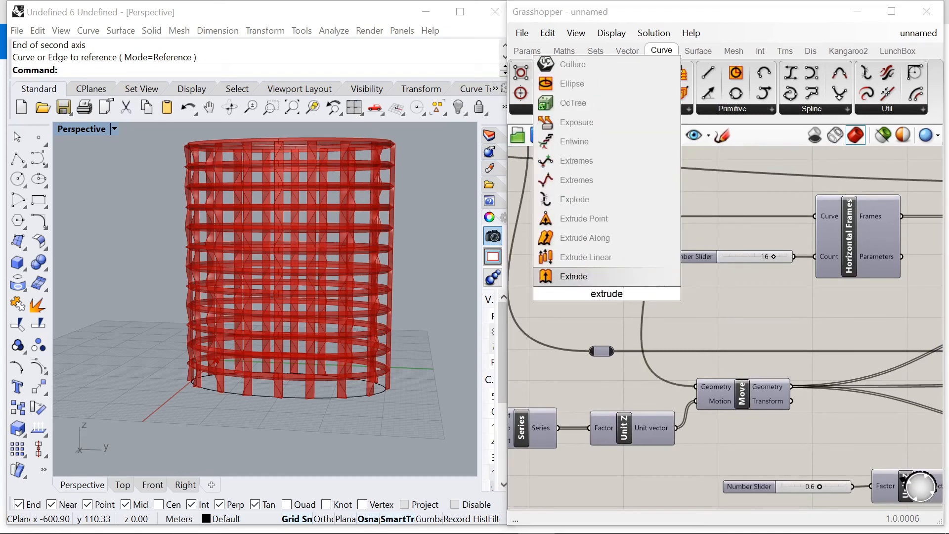
key(Return)
drag(592, 218, 561, 281)
drag(624, 301, 737, 312)
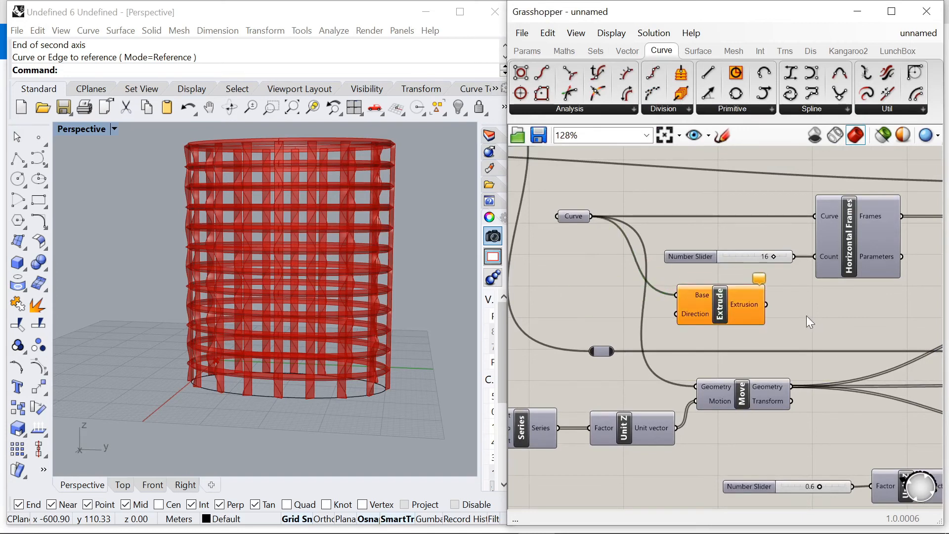
Add a Unit Z component and connect its Unit vector to the Extrude's Direction input
double_click(802, 327)
text(z)
click(776, 312)
drag(772, 316, 731, 312)
drag(603, 310, 591, 313)
Connect the relay carrying the height value to the Factor of the Unit Z driving the Extrude
scroll(778, 303, down, 5)
scroll(761, 303, down, 2)
scroll(551, 318, up, 3)
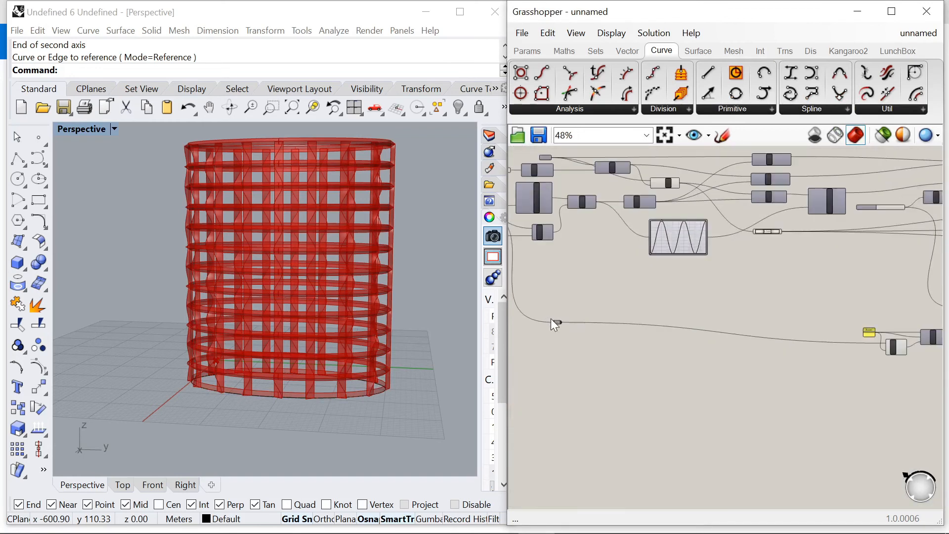
drag(562, 323, 811, 364)
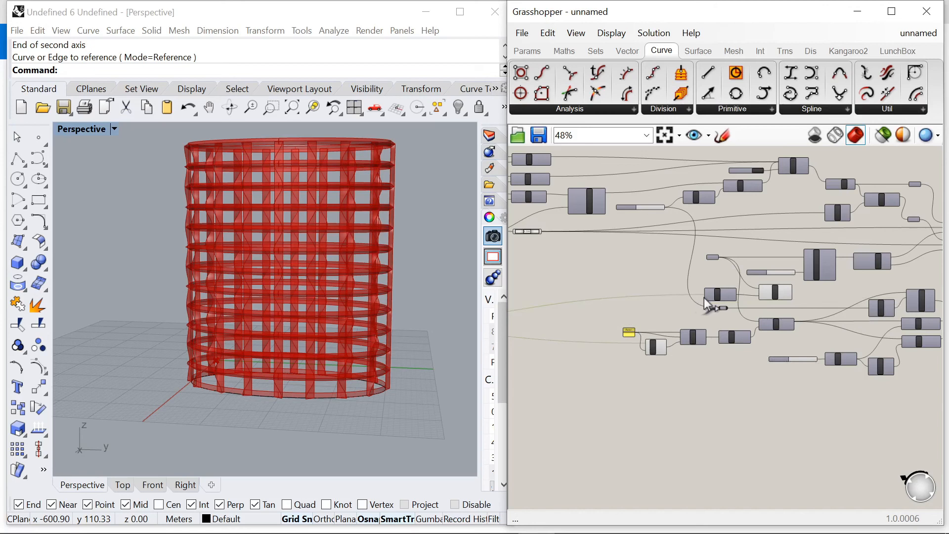
scroll(647, 299, up, 2)
scroll(642, 292, down, 3)
scroll(635, 282, up, 4)
scroll(793, 261, down, 3)
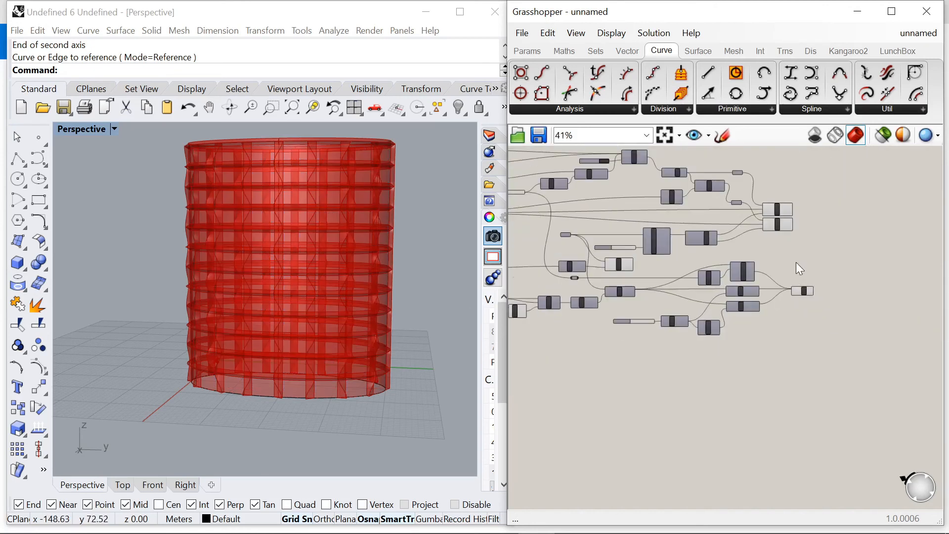
Bake the fins from both Orient components and the floor edges from the Loft
scroll(796, 262, up, 2)
click(786, 208)
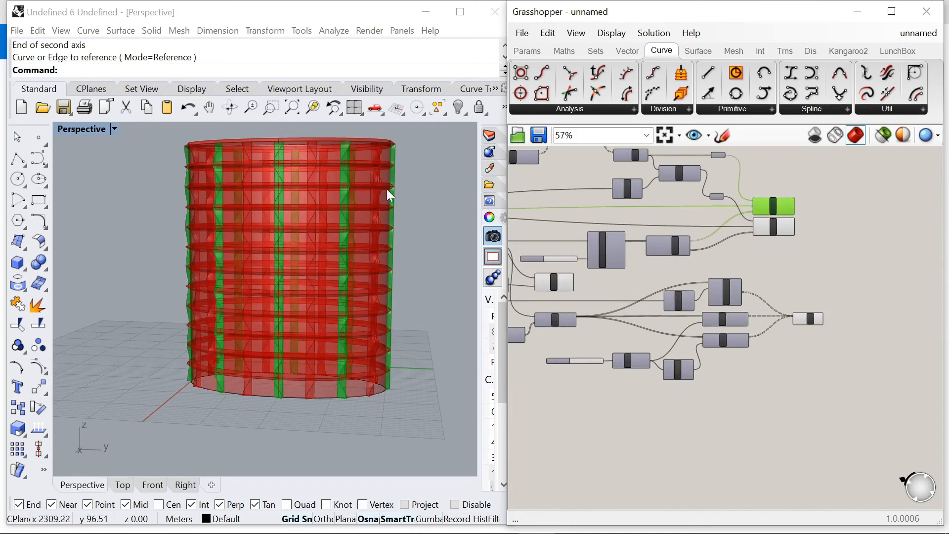
scroll(388, 193, up, 3)
right_click(824, 193)
click(855, 240)
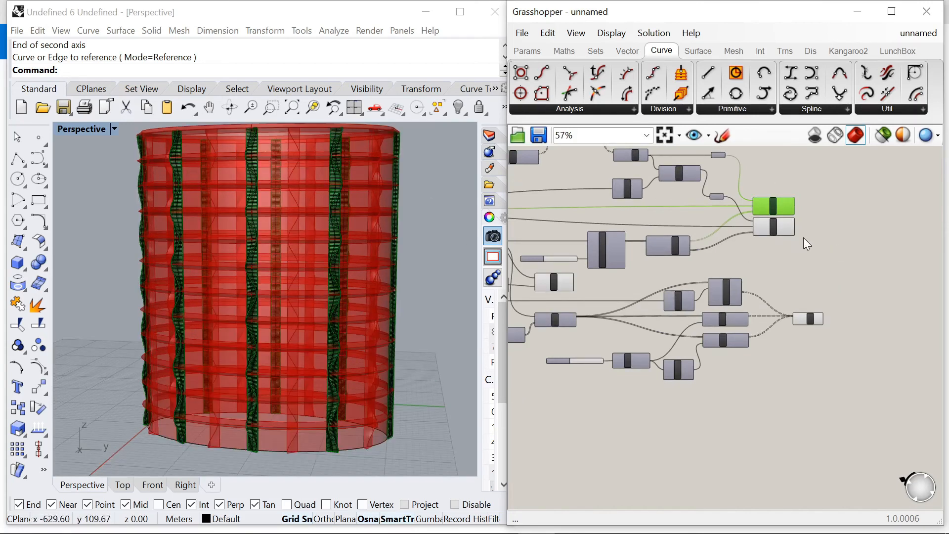
click(783, 228)
right_click(815, 216)
click(850, 268)
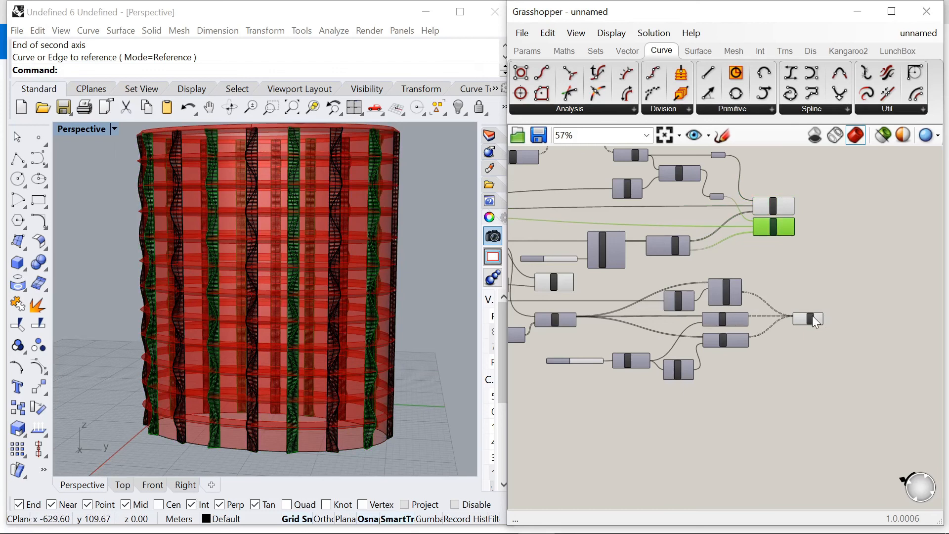
right_click(801, 319)
click(835, 323)
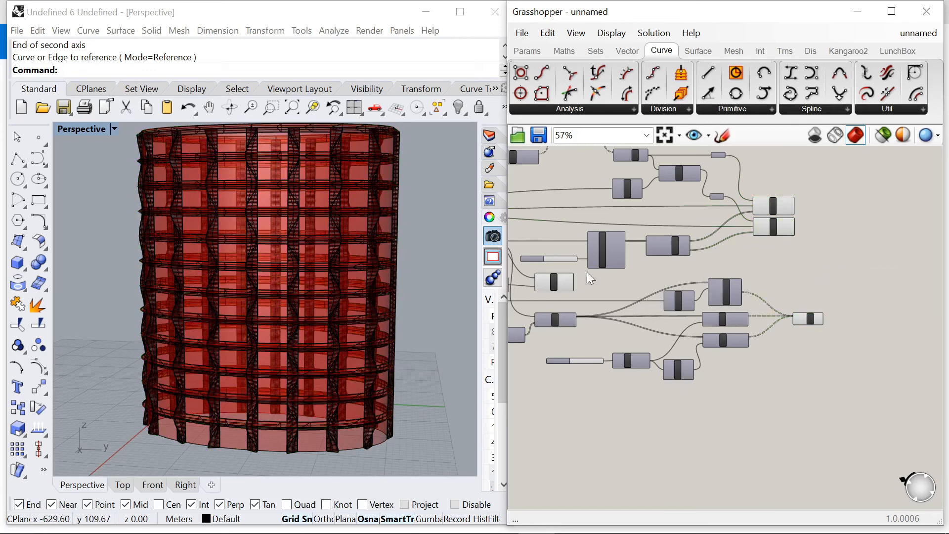
Hide the preview of the Extrude component and of every other component in the definition
click(553, 282)
right_click(626, 281)
click(662, 302)
scroll(804, 295, down, 6)
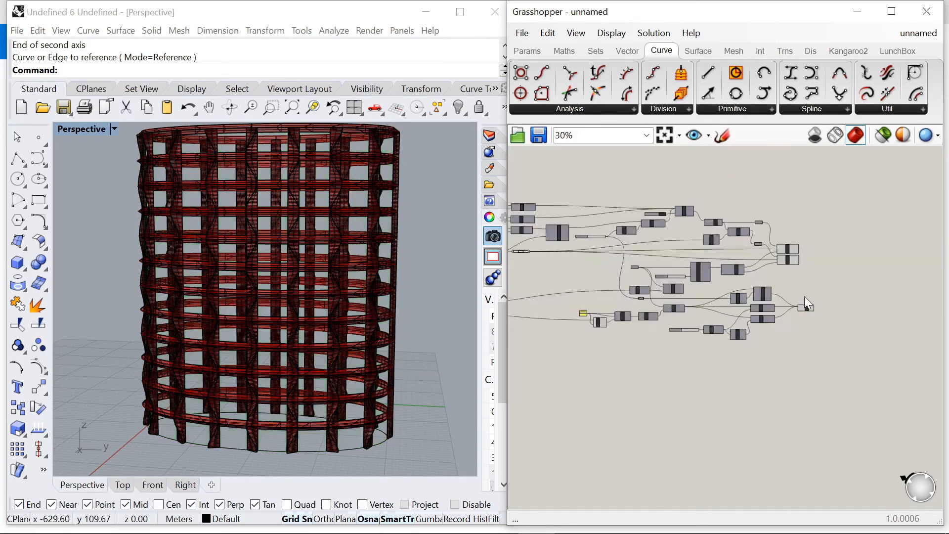
drag(645, 264, 820, 341)
right_click(794, 229)
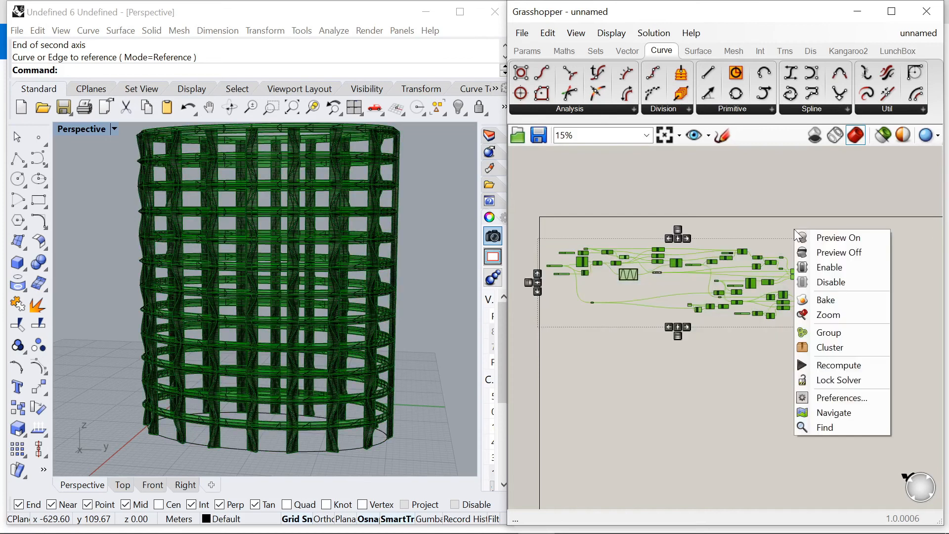
click(817, 249)
Switch the Perspective viewport to the Rendered display mode and frame the baked facade
scroll(304, 289, down, 5)
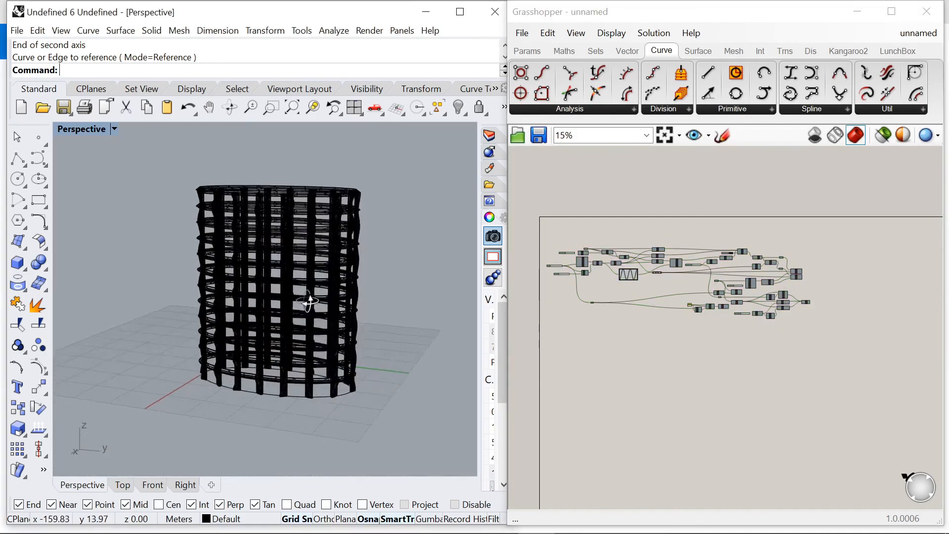
click(114, 129)
click(141, 195)
scroll(279, 312, up, 4)
right_drag(280, 313, 324, 294)
click(741, 341)
Turn the Extrude component's preview on and bake the extruded ellipse surface
scroll(739, 293, up, 10)
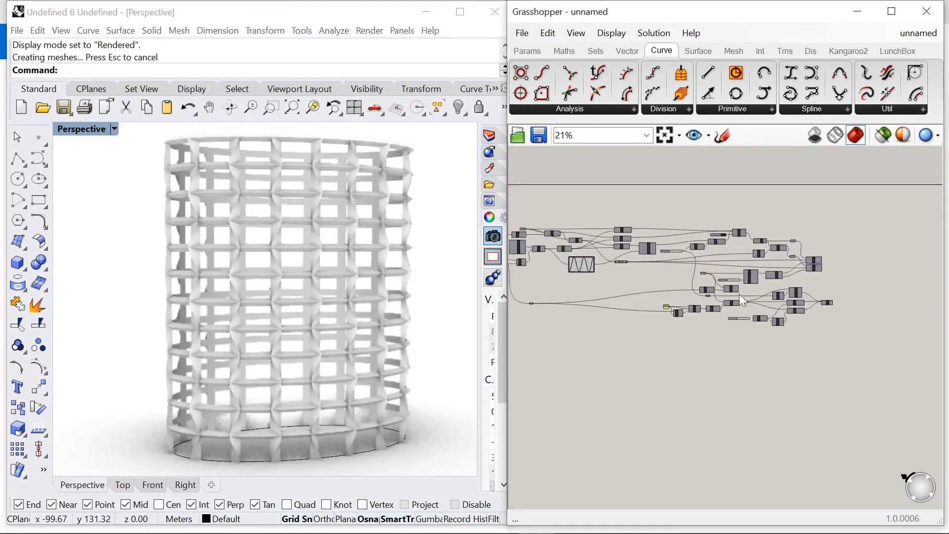
click(749, 283)
right_click(738, 243)
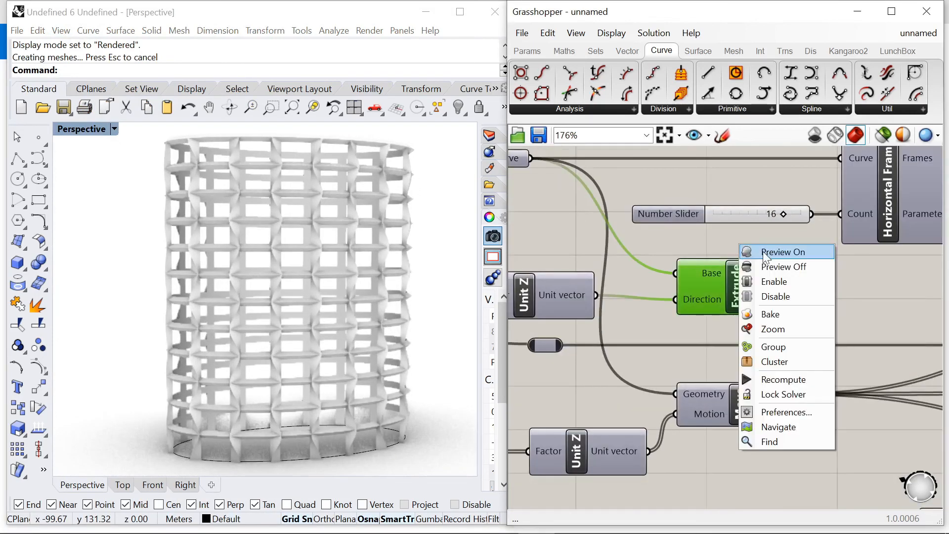
click(760, 248)
right_click(761, 248)
click(790, 308)
right_click(745, 262)
click(790, 262)
Shorten the sine wave's period in the Graph Mapper and raise the curve's start point slightly
right_drag(225, 279, 195, 221)
scroll(195, 221, up, 3)
scroll(341, 296, up, 4)
right_drag(341, 297, 213, 303)
scroll(195, 304, down, 6)
right_drag(265, 328, 271, 341)
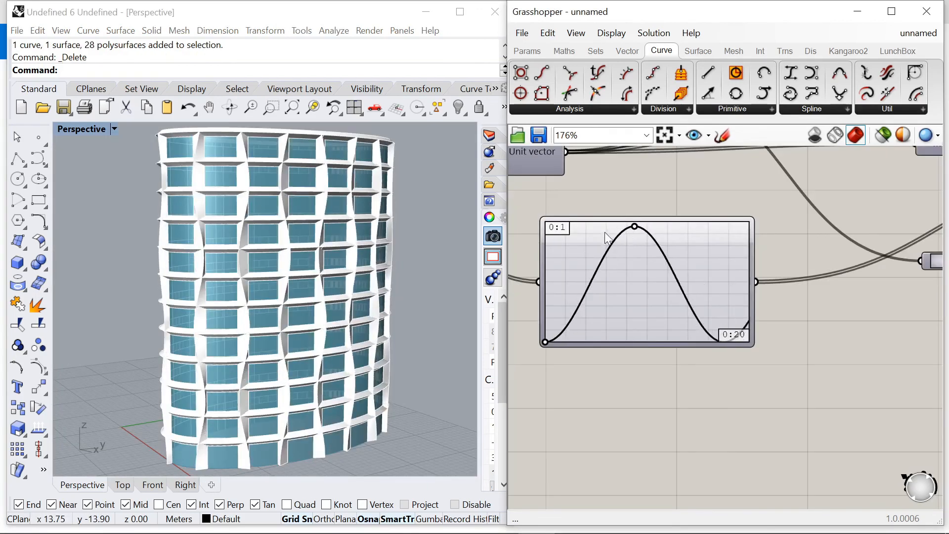
drag(634, 226, 587, 240)
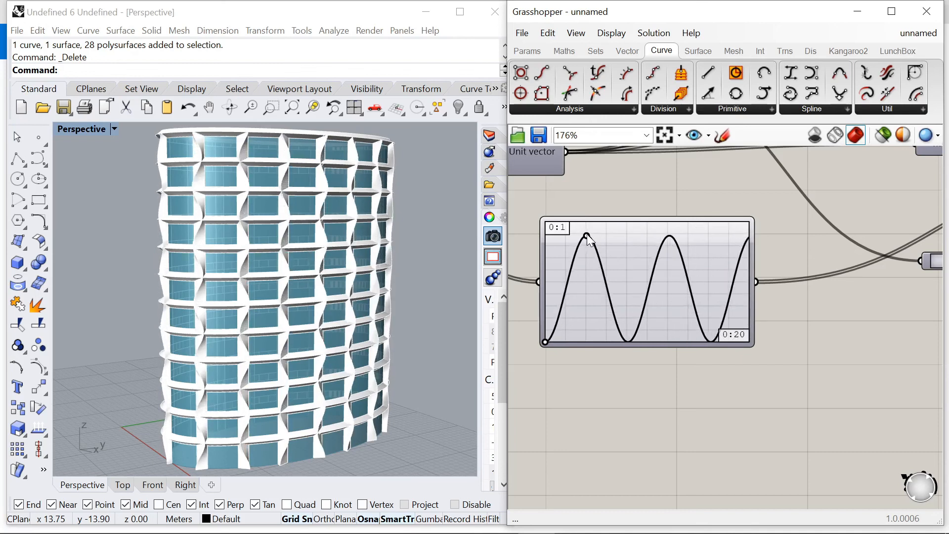
drag(544, 331, 543, 326)
Test other building heights with the height slider and return it to 48
scroll(684, 250, down, 7)
scroll(663, 241, up, 8)
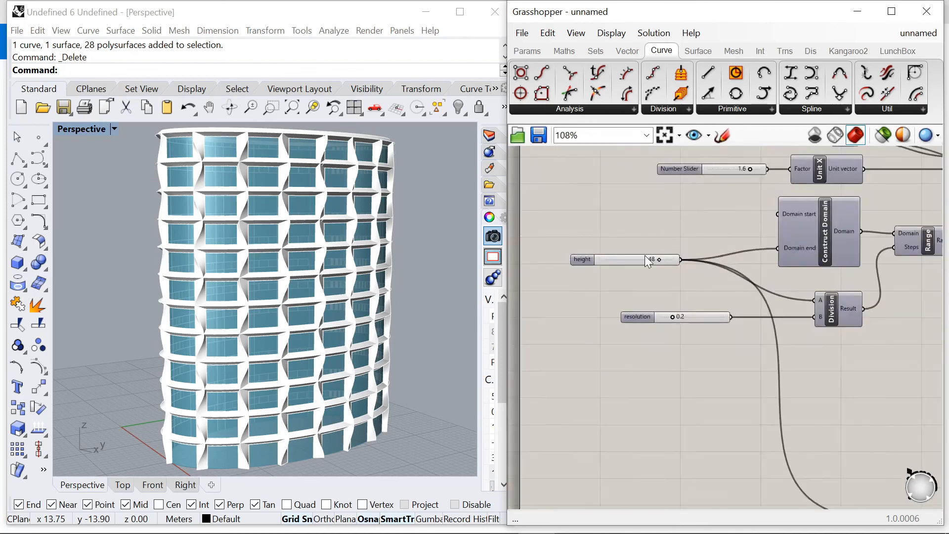
drag(648, 265, 707, 263)
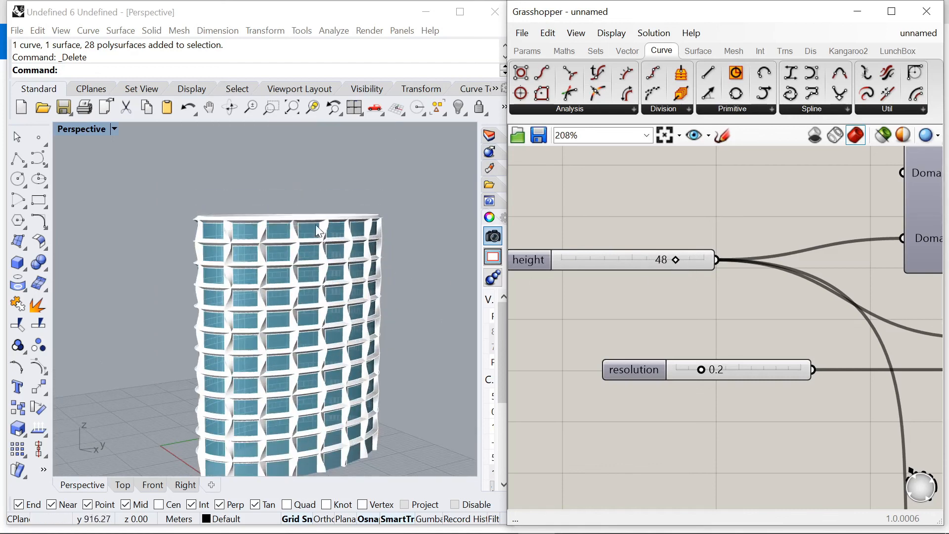
Set the slider driving the Unit X Factor to 1.3
scroll(652, 316, down, 9)
scroll(614, 262, up, 13)
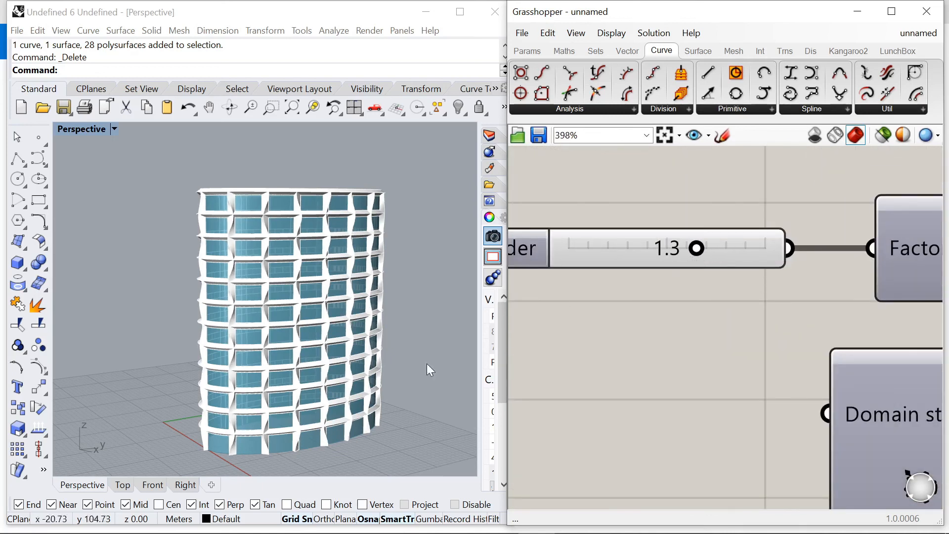
Try other Unit X Factor values on the fins and set its slider to 1.6
scroll(330, 386, up, 5)
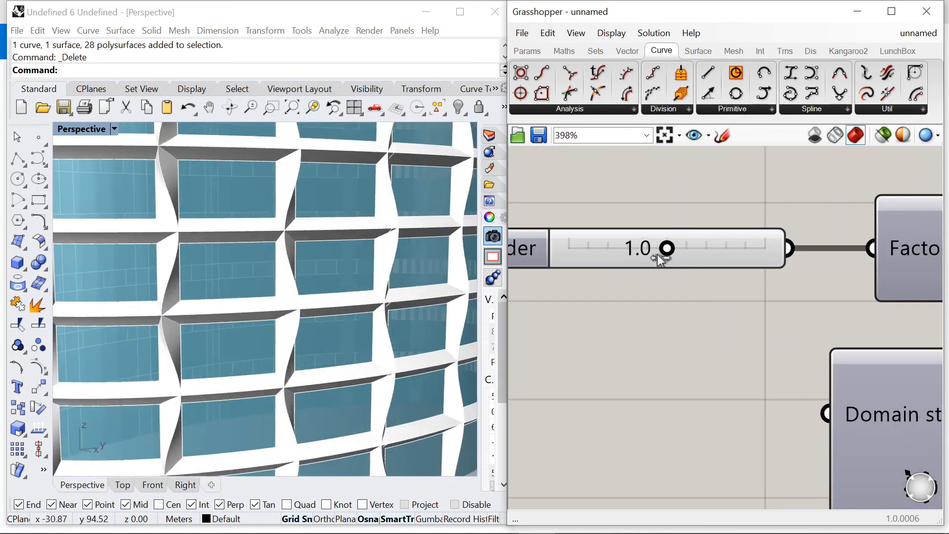
drag(639, 258, 631, 257)
drag(695, 254, 710, 256)
scroll(282, 298, down, 5)
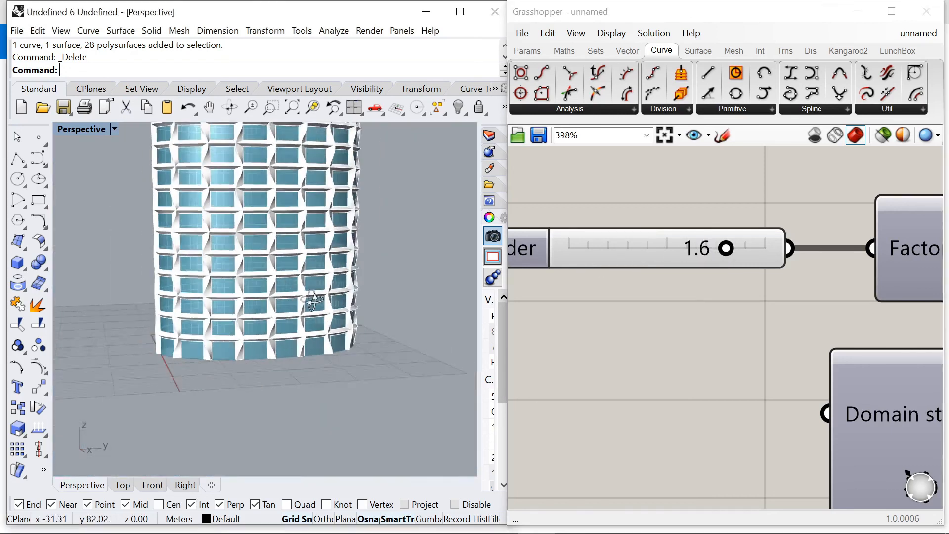
Set the number slider driving the Unit Y Factor to 0.8
scroll(648, 272, down, 8)
scroll(687, 271, up, 8)
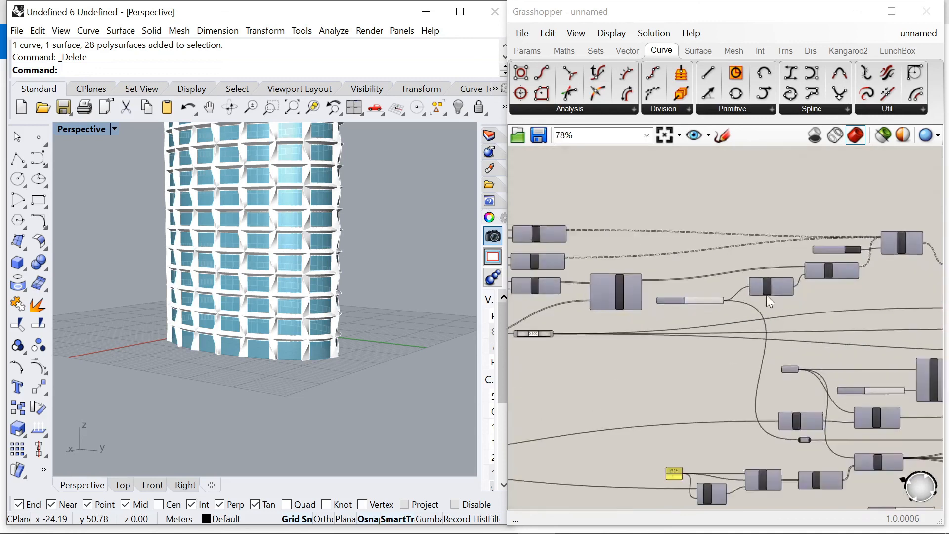
scroll(264, 381, up, 5)
scroll(317, 384, down, 5)
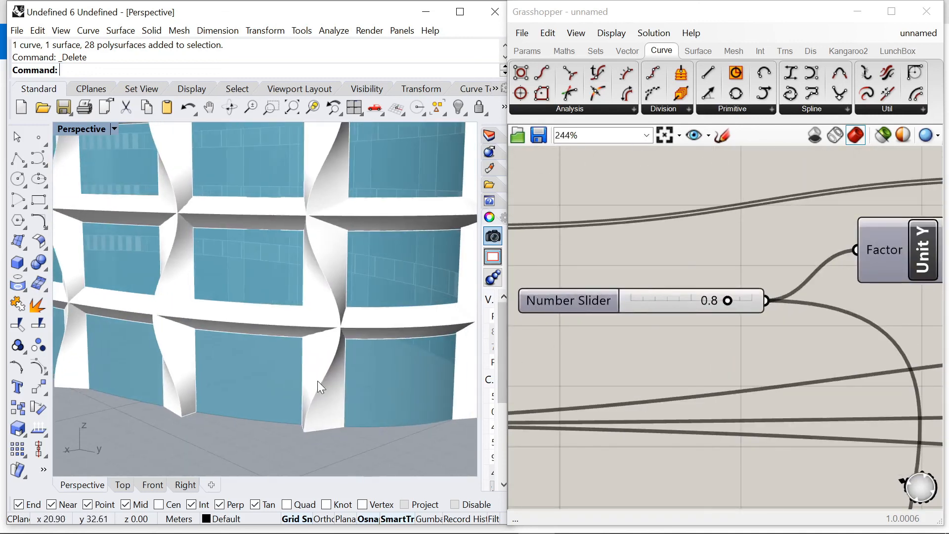
mouse_move(728, 302)
mouse_down()
mouse_move(658, 304)
mouse_move(758, 306)
mouse_move(727, 306)
mouse_up()
scroll(337, 355, down, 5)
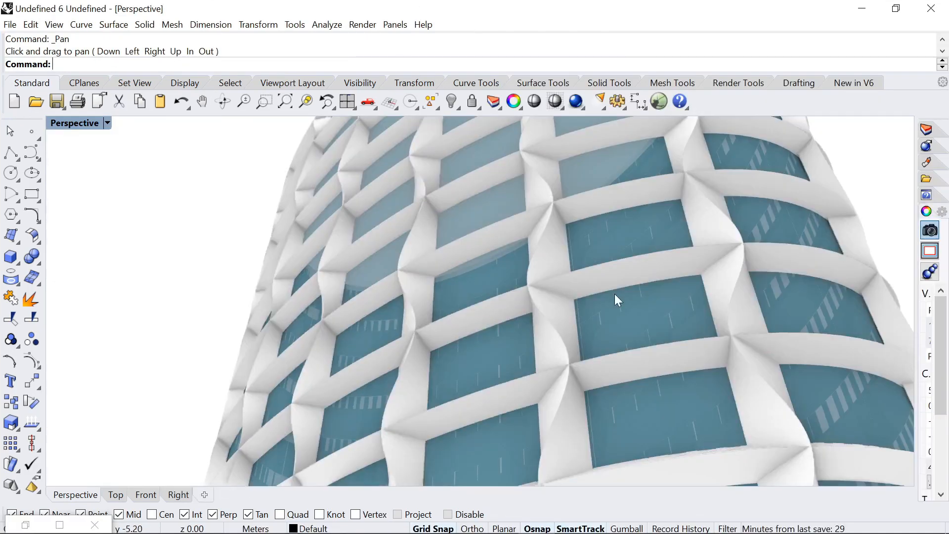
Examine the rendered tower's fins, floor edges and glass wall from several sides, both close up and from farther away
drag(616, 299, 566, 342)
right_drag(566, 342, 669, 355)
scroll(668, 354, down, 4)
right_drag(588, 297, 486, 325)
scroll(485, 326, down, 4)
right_drag(523, 357, 539, 290)
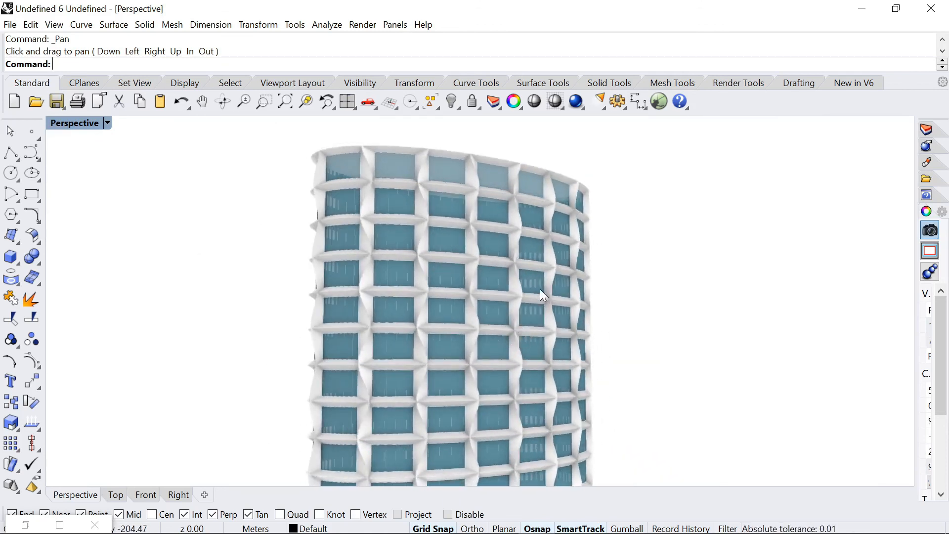
scroll(438, 409, up, 3)
right_drag(438, 408, 541, 385)
scroll(445, 277, down, 4)
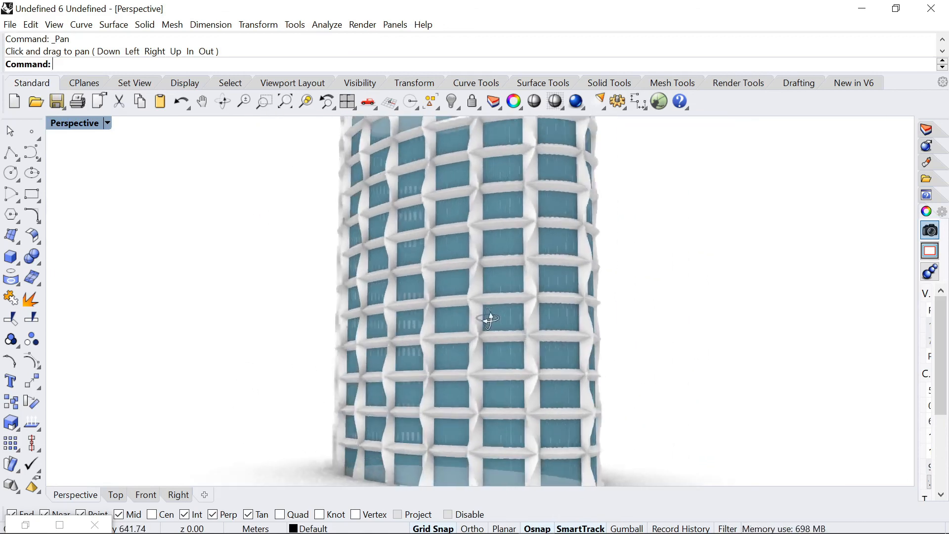